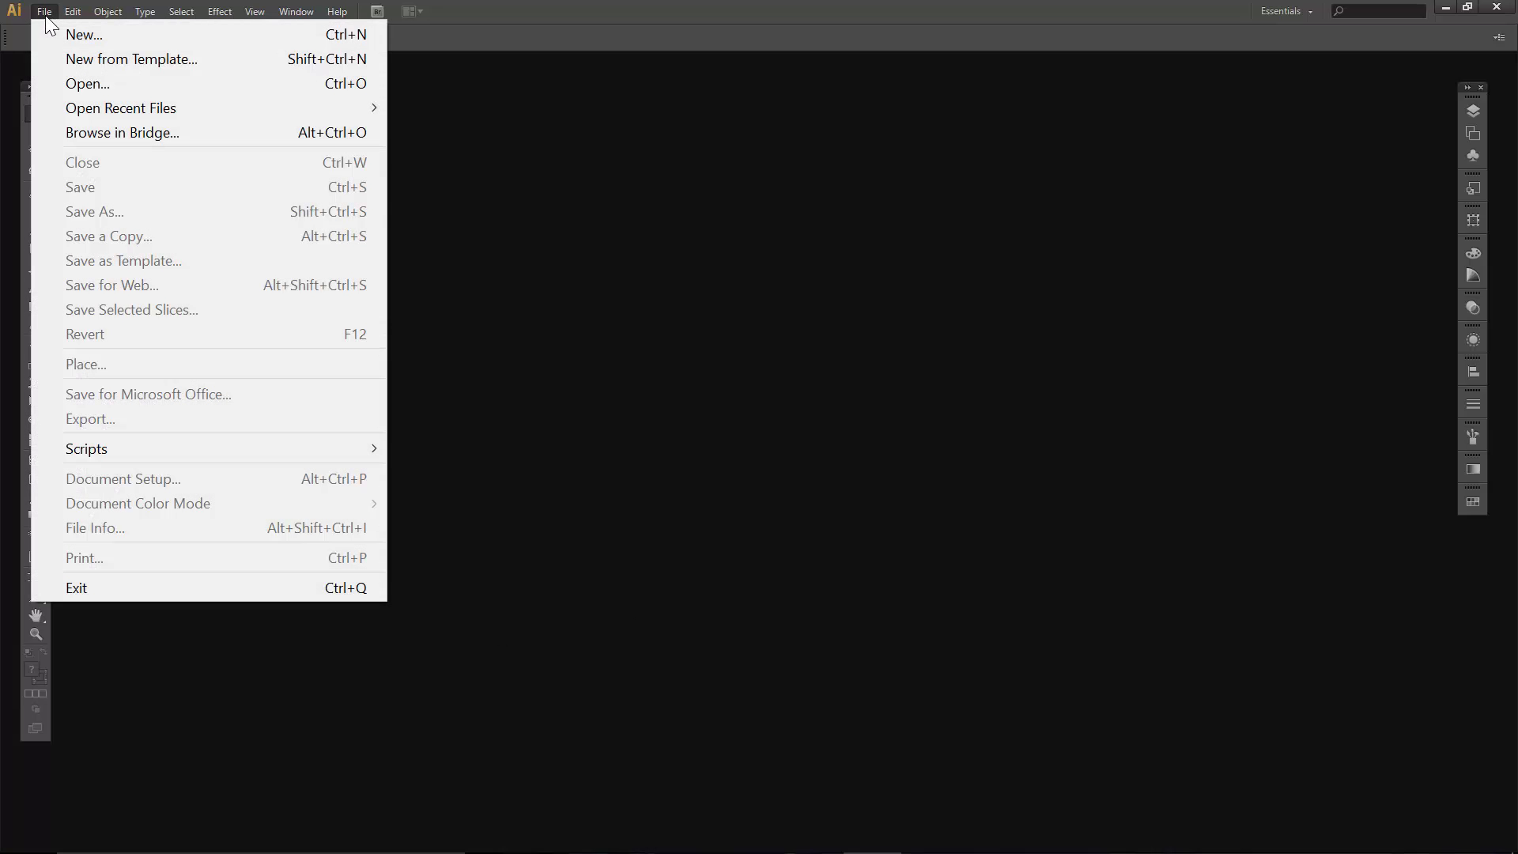
- Create a new 5 × 5 in RGB document at 300 ppi and hide the artboards
{"action": "left_click", "coordinate": [69, 36]}
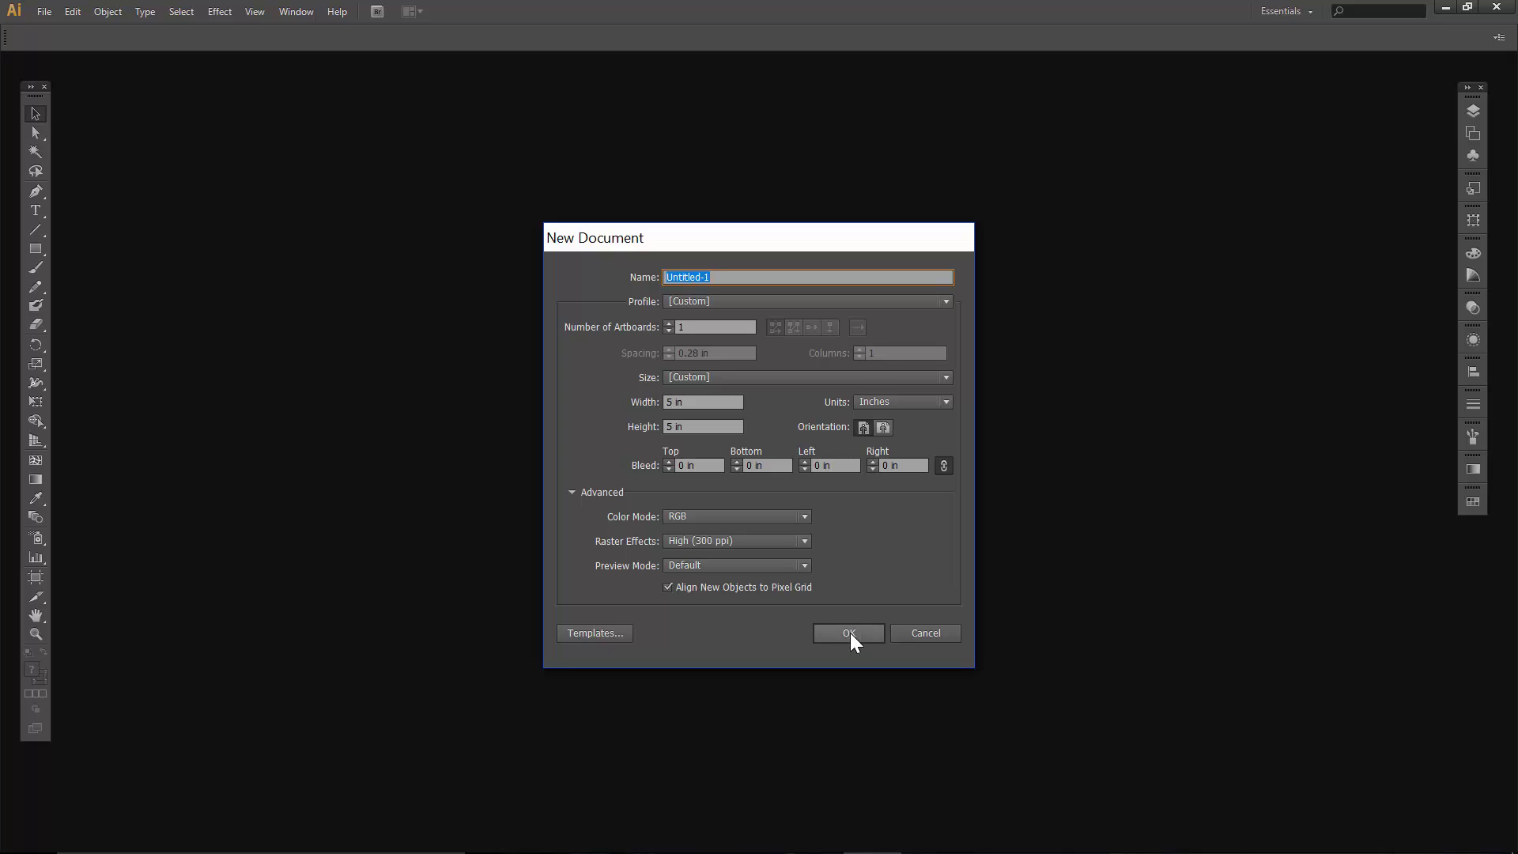
{"action": "left_click", "coordinate": [849, 633]}
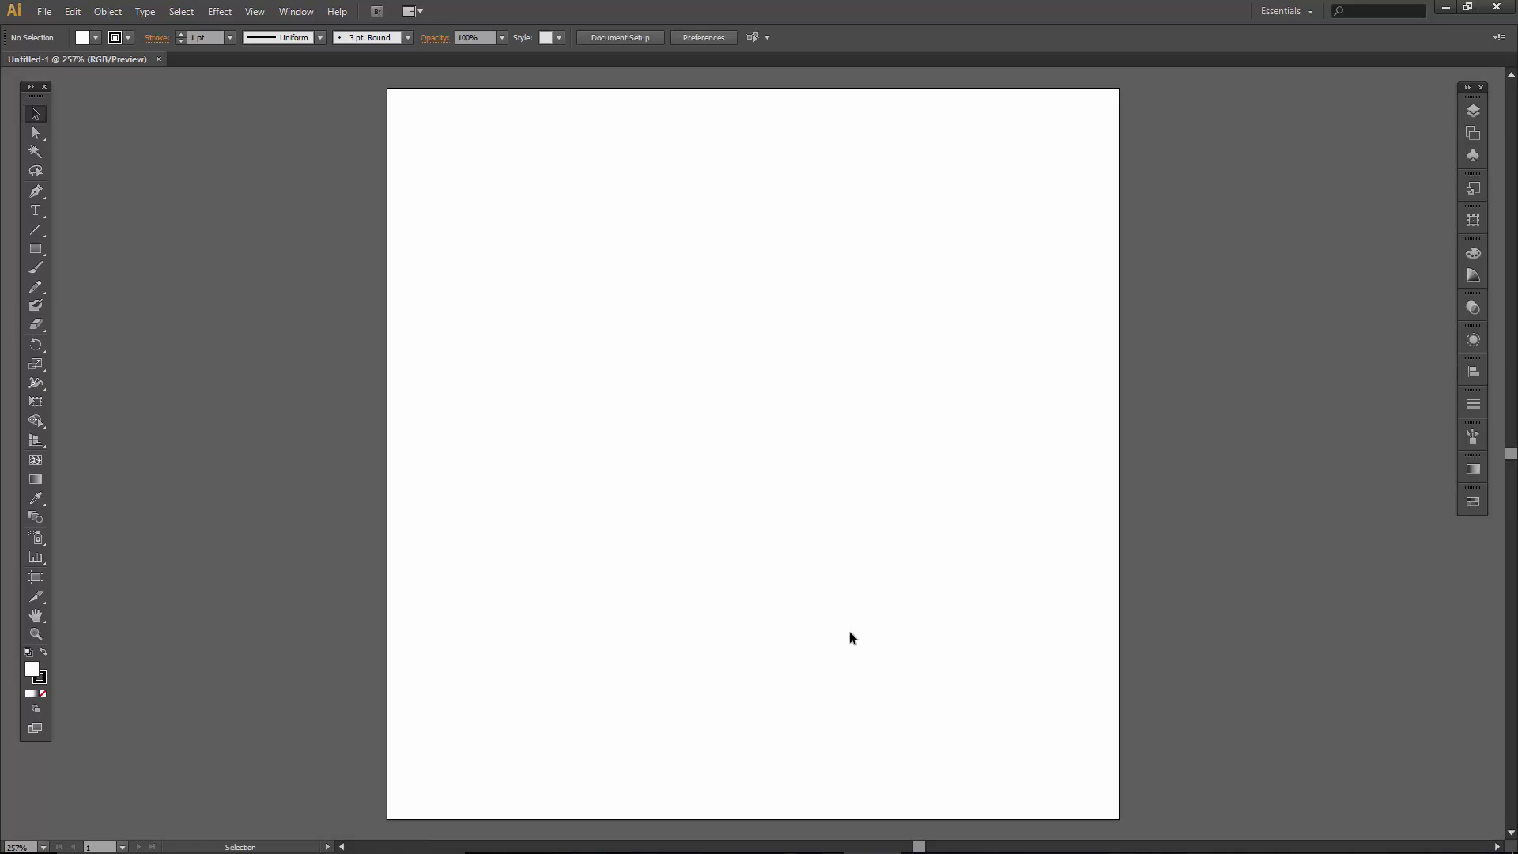
{"action": "left_click", "coordinate": [252, 12]}
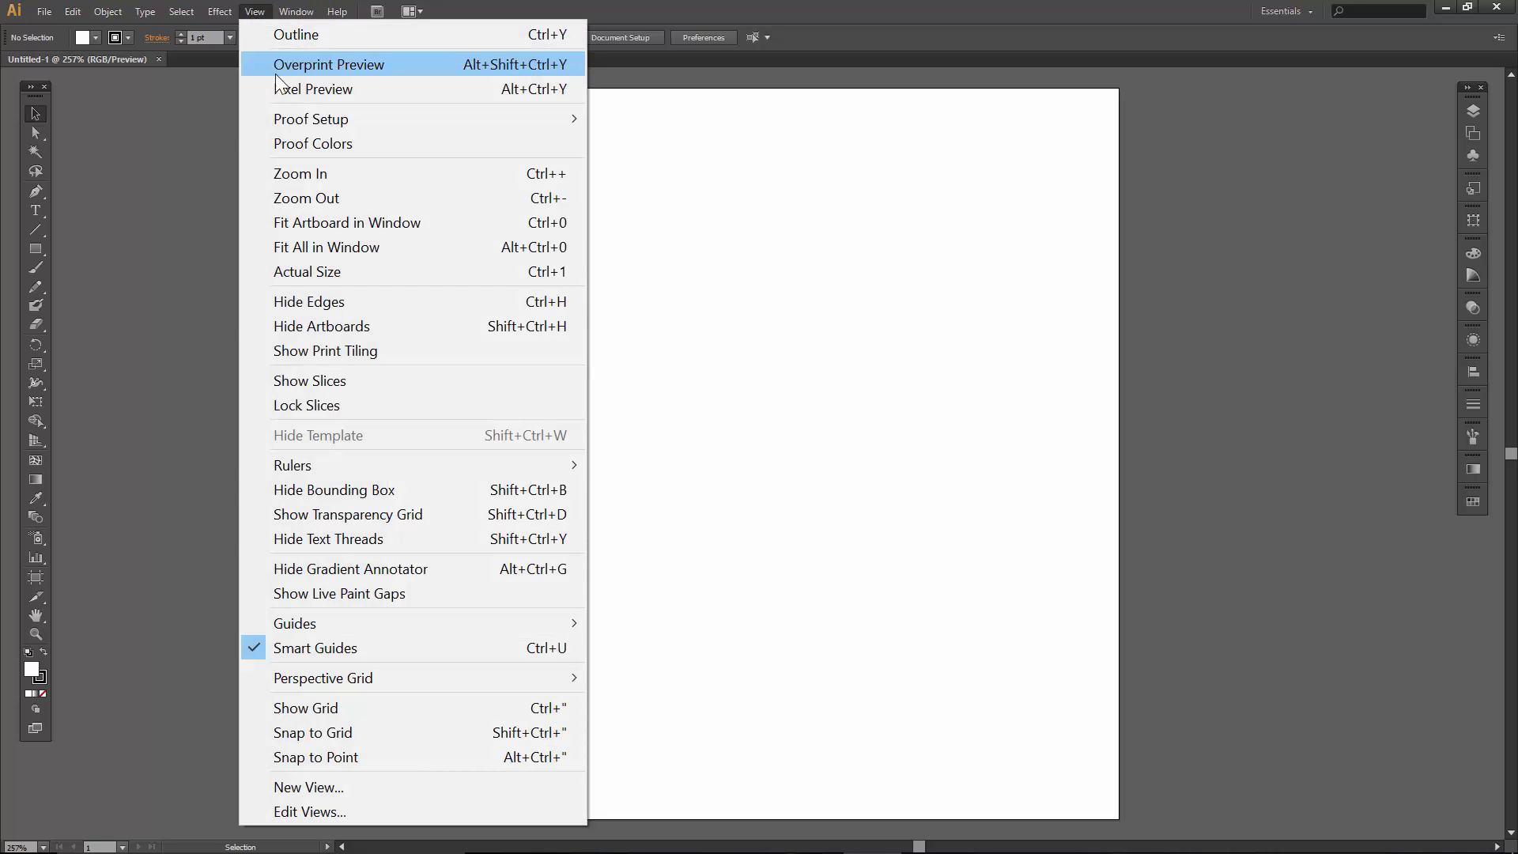
{"action": "left_click", "coordinate": [352, 327]}
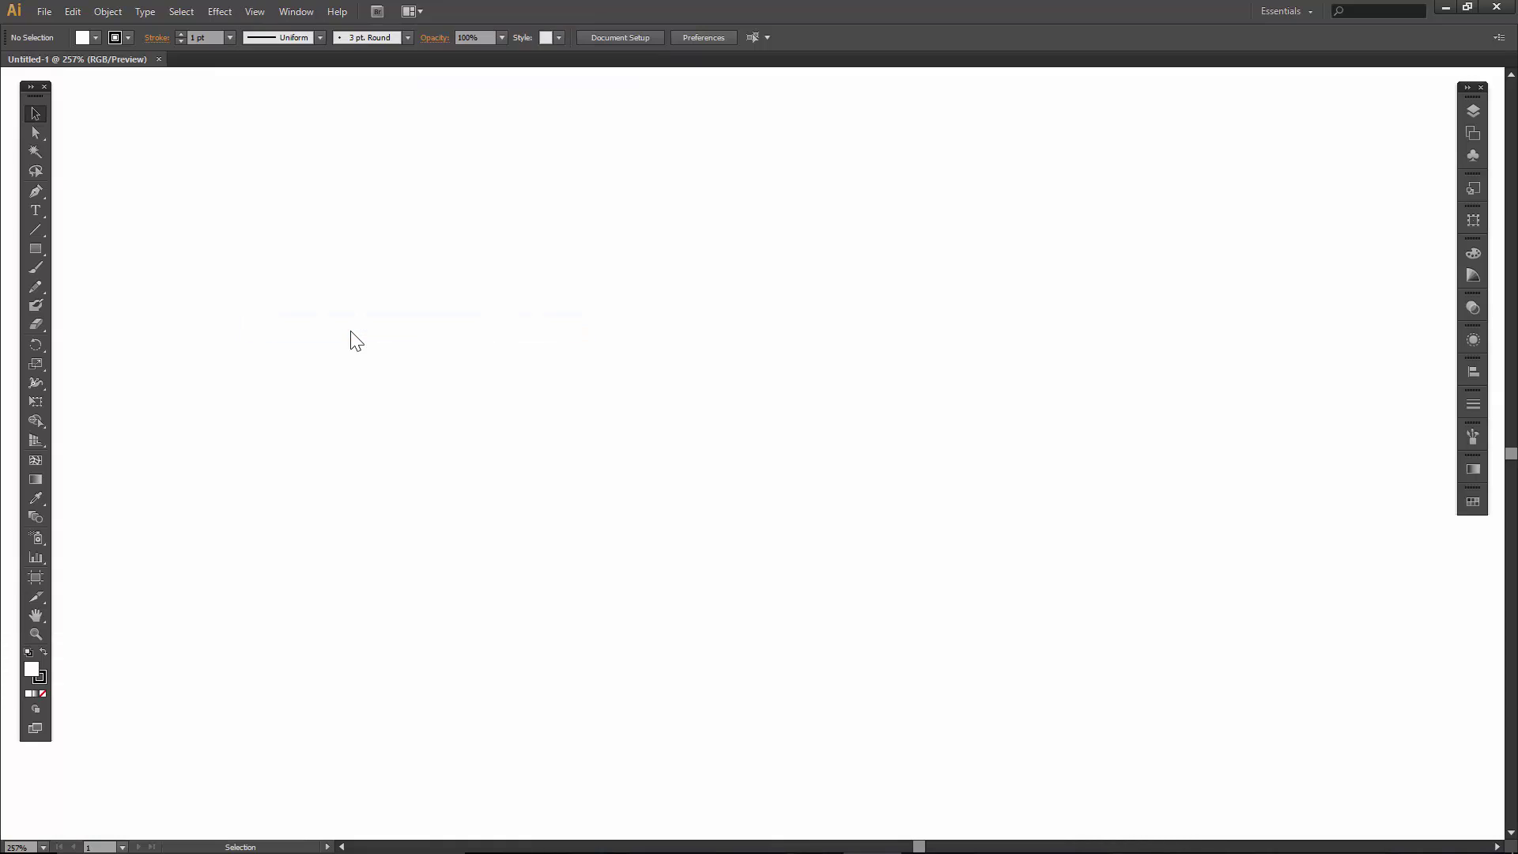
- Place the pink character sketch image in the document and reduce its opacity to 20%
{"action": "left_click", "coordinate": [44, 11]}
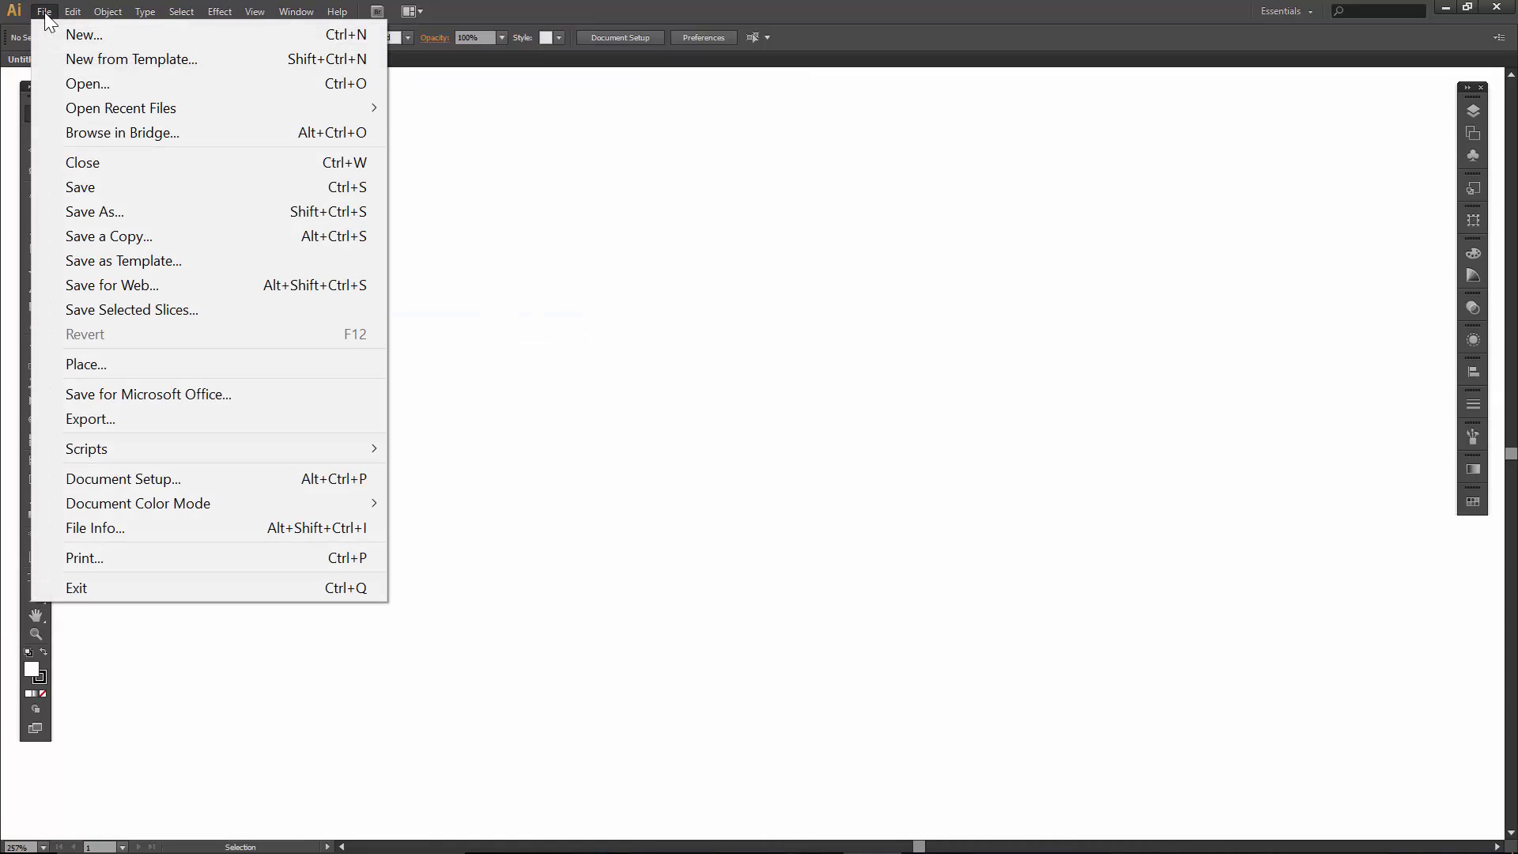
{"action": "left_click", "coordinate": [174, 358]}
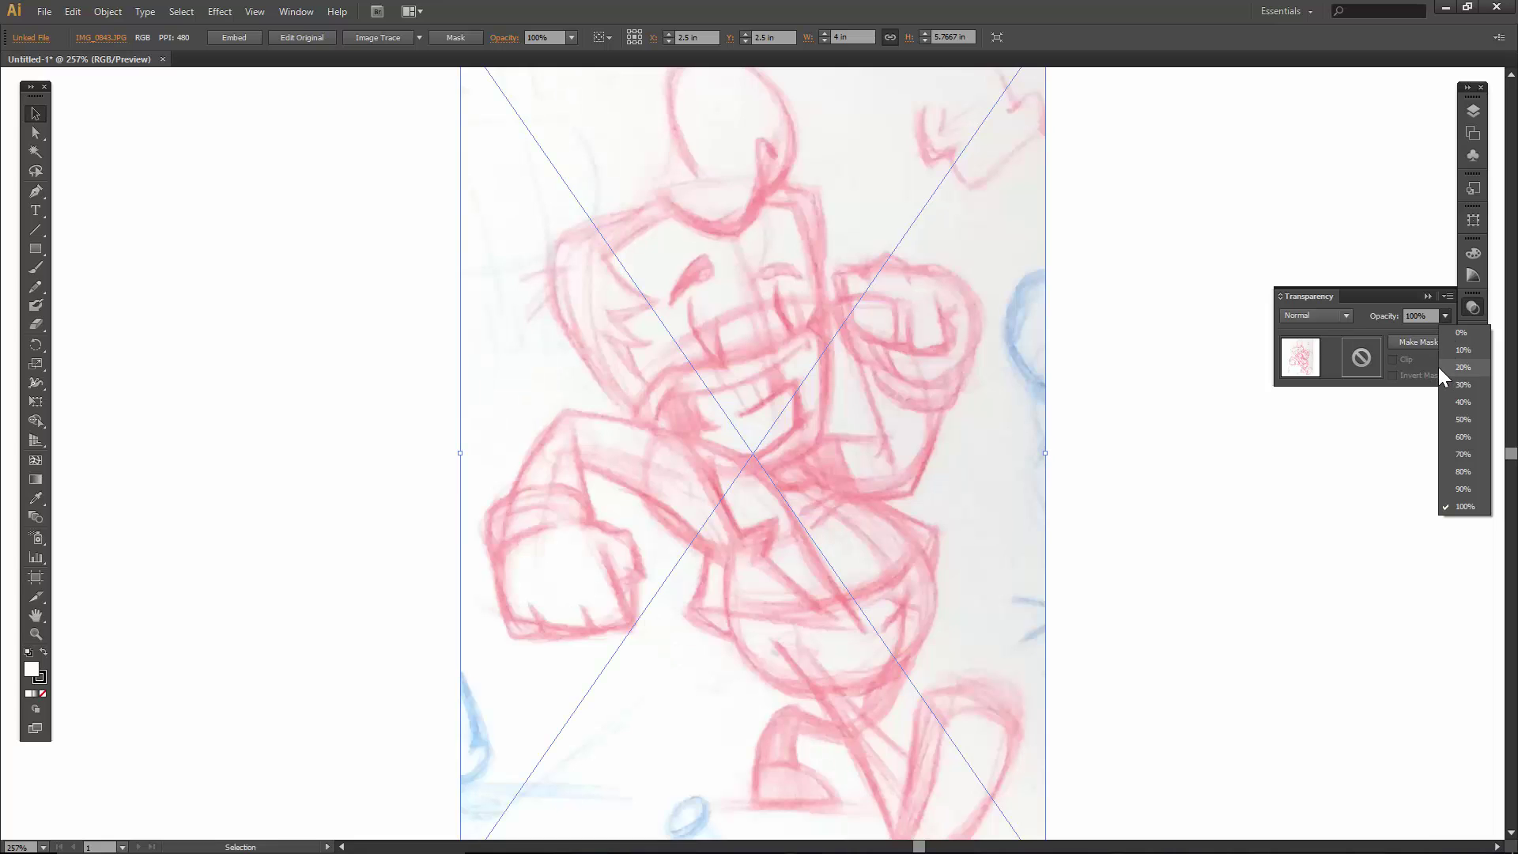
{"action": "left_click", "coordinate": [1439, 367]}
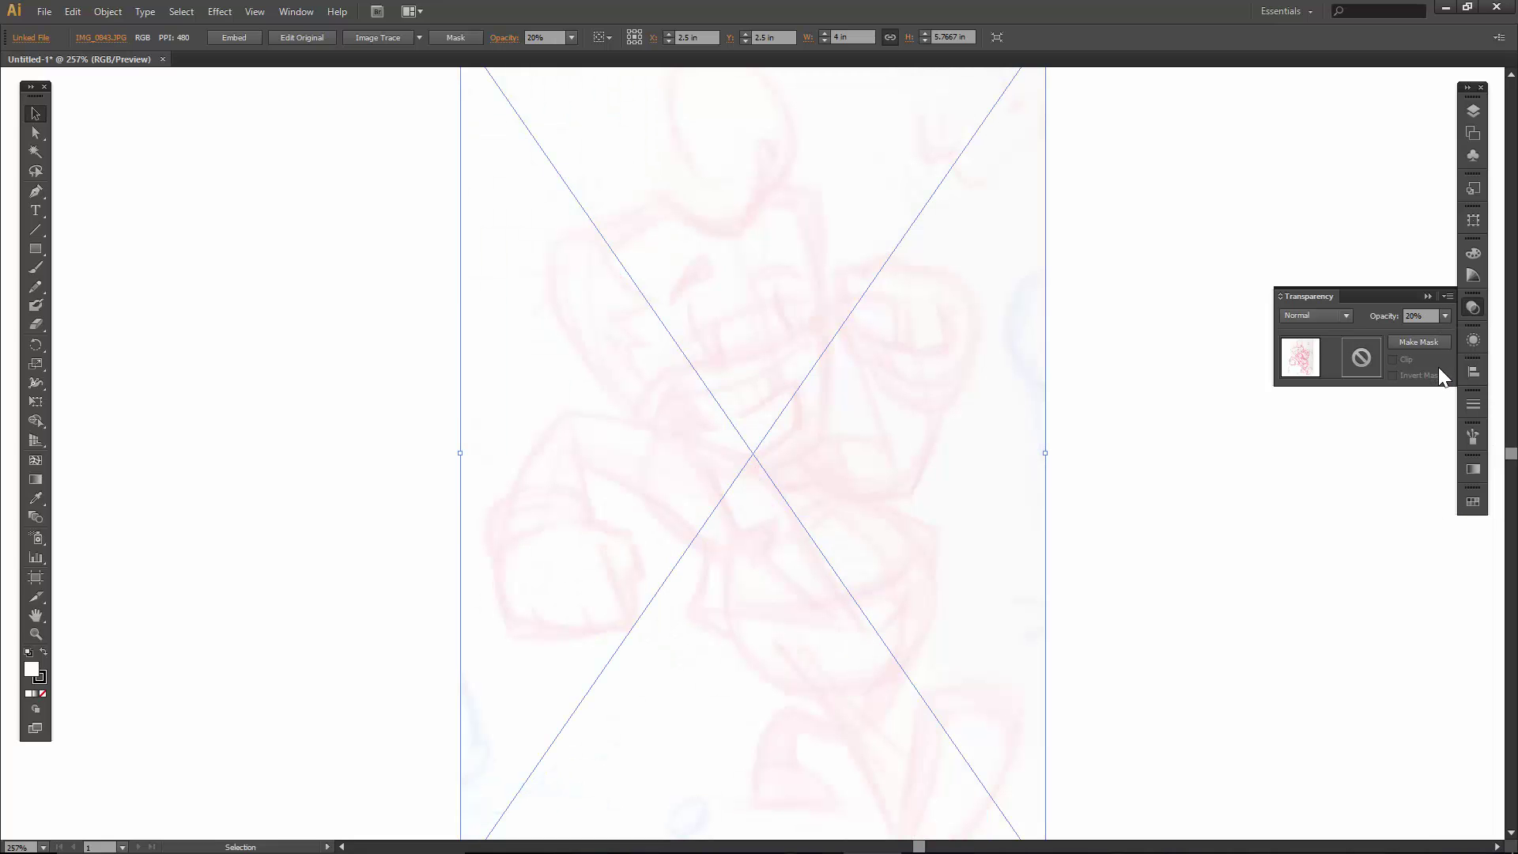
- Lock the sketch layer and add a new layer named INKING above it
{"action": "left_click", "coordinate": [1473, 111]}
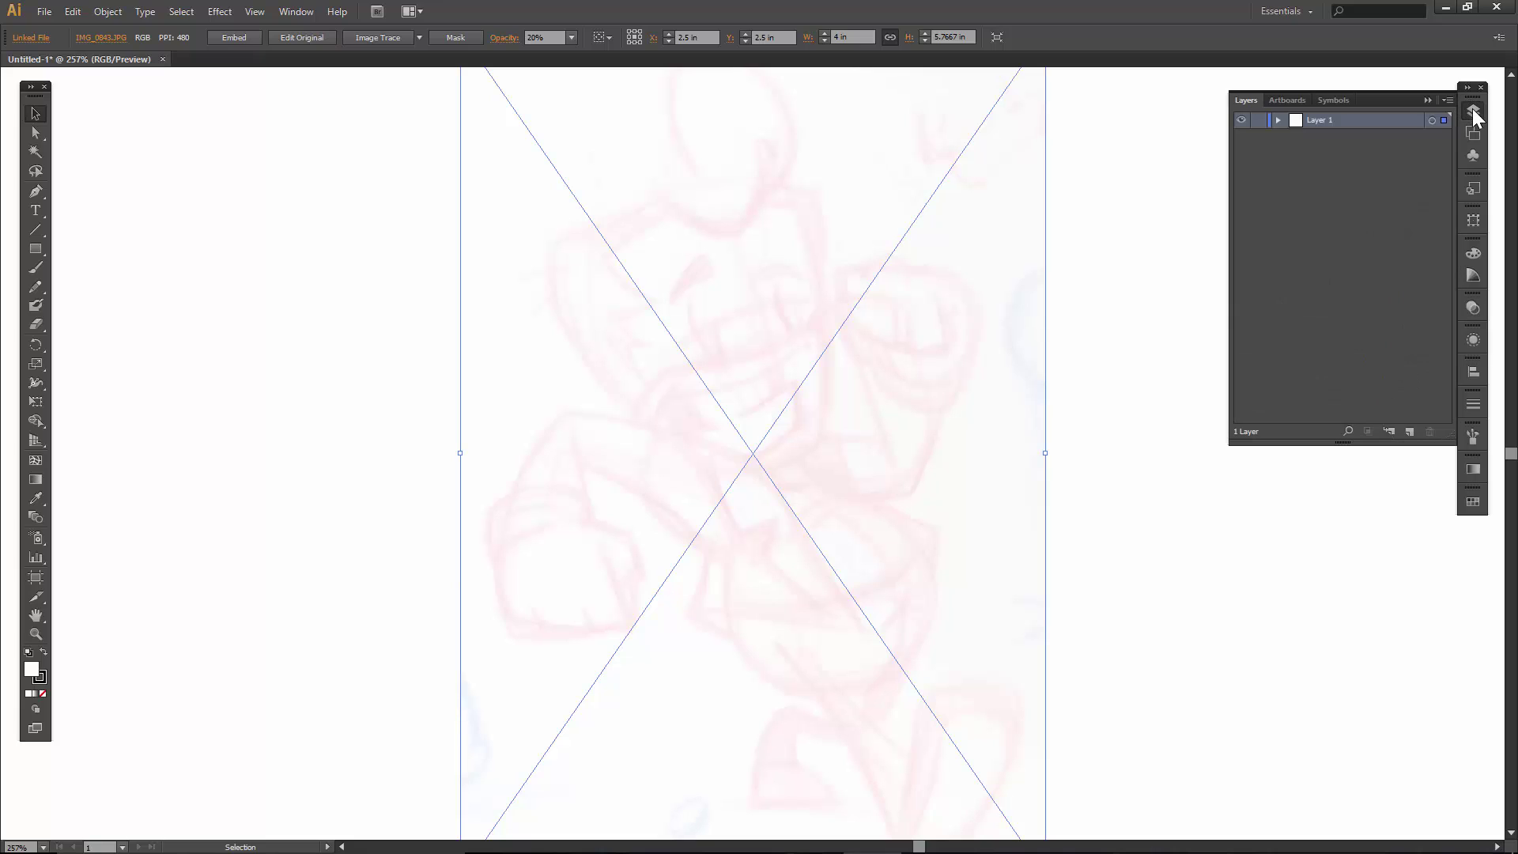
{"action": "left_click", "coordinate": [1257, 120]}
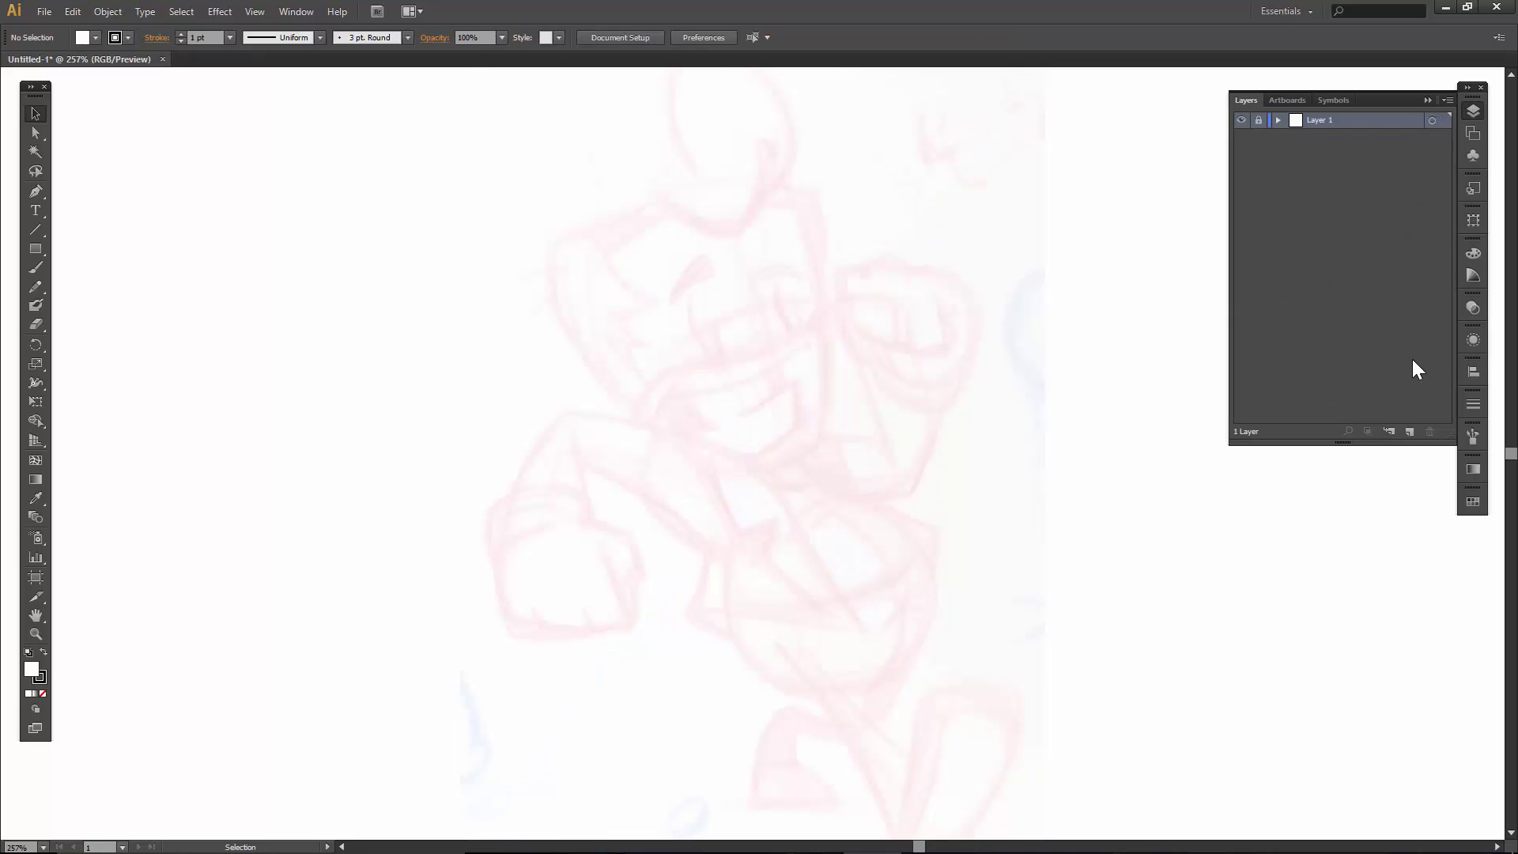
{"action": "left_click", "coordinate": [1406, 430]}
{"action": "double_click", "coordinate": [1325, 121]}
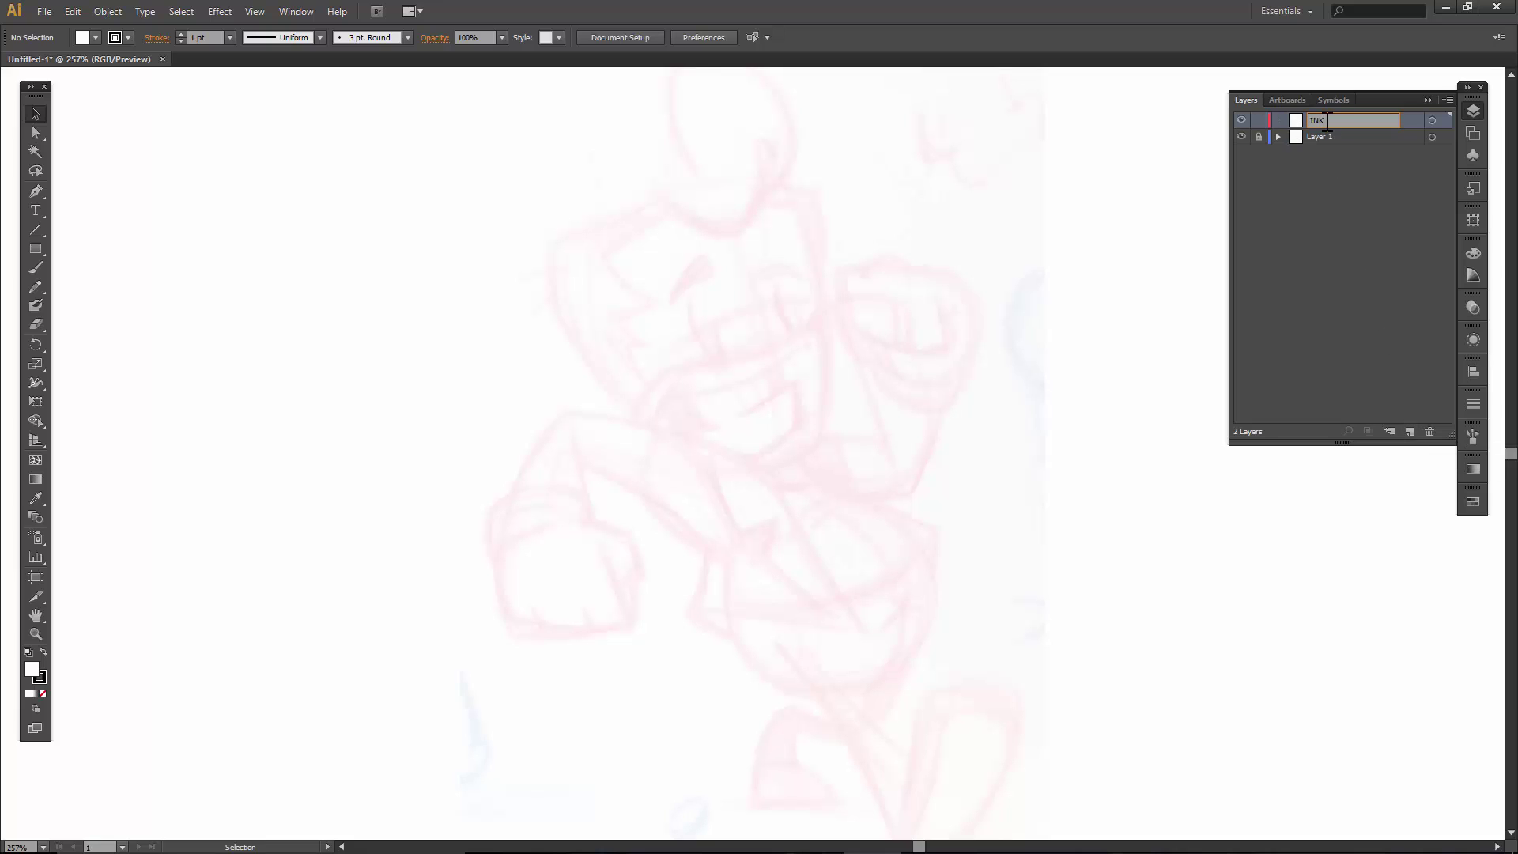
{"action": "type", "text": "INKING"}
{"action": "key", "text": "Return"}
{"action": "left_click", "coordinate": [1426, 101]}
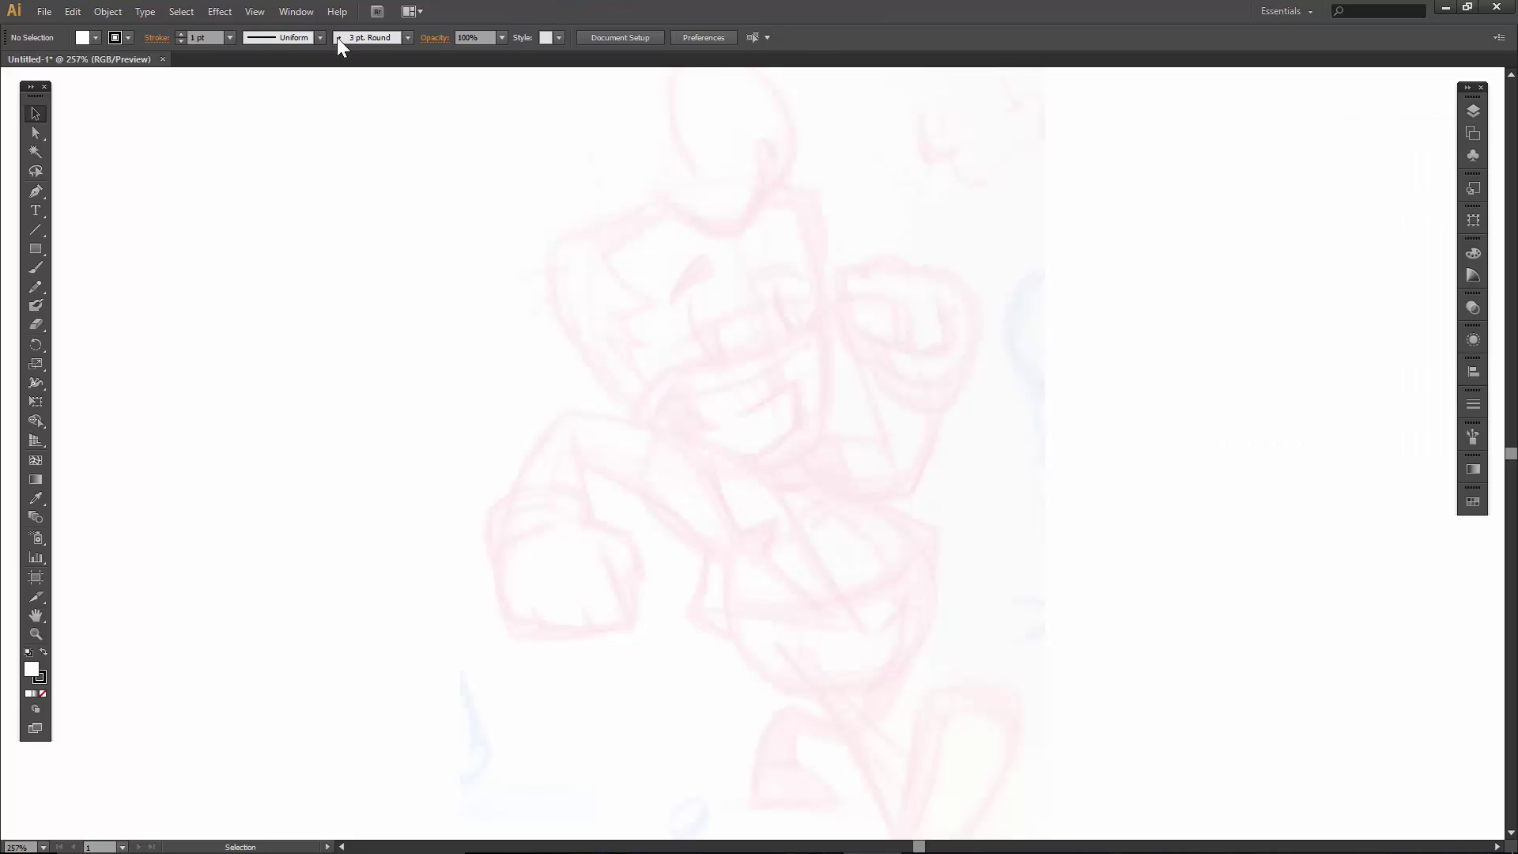
- Set the fill to none and trace the hair tuft's lower edge and inner curl with straight Pen segments as an open path
{"action": "left_click", "coordinate": [95, 37]}
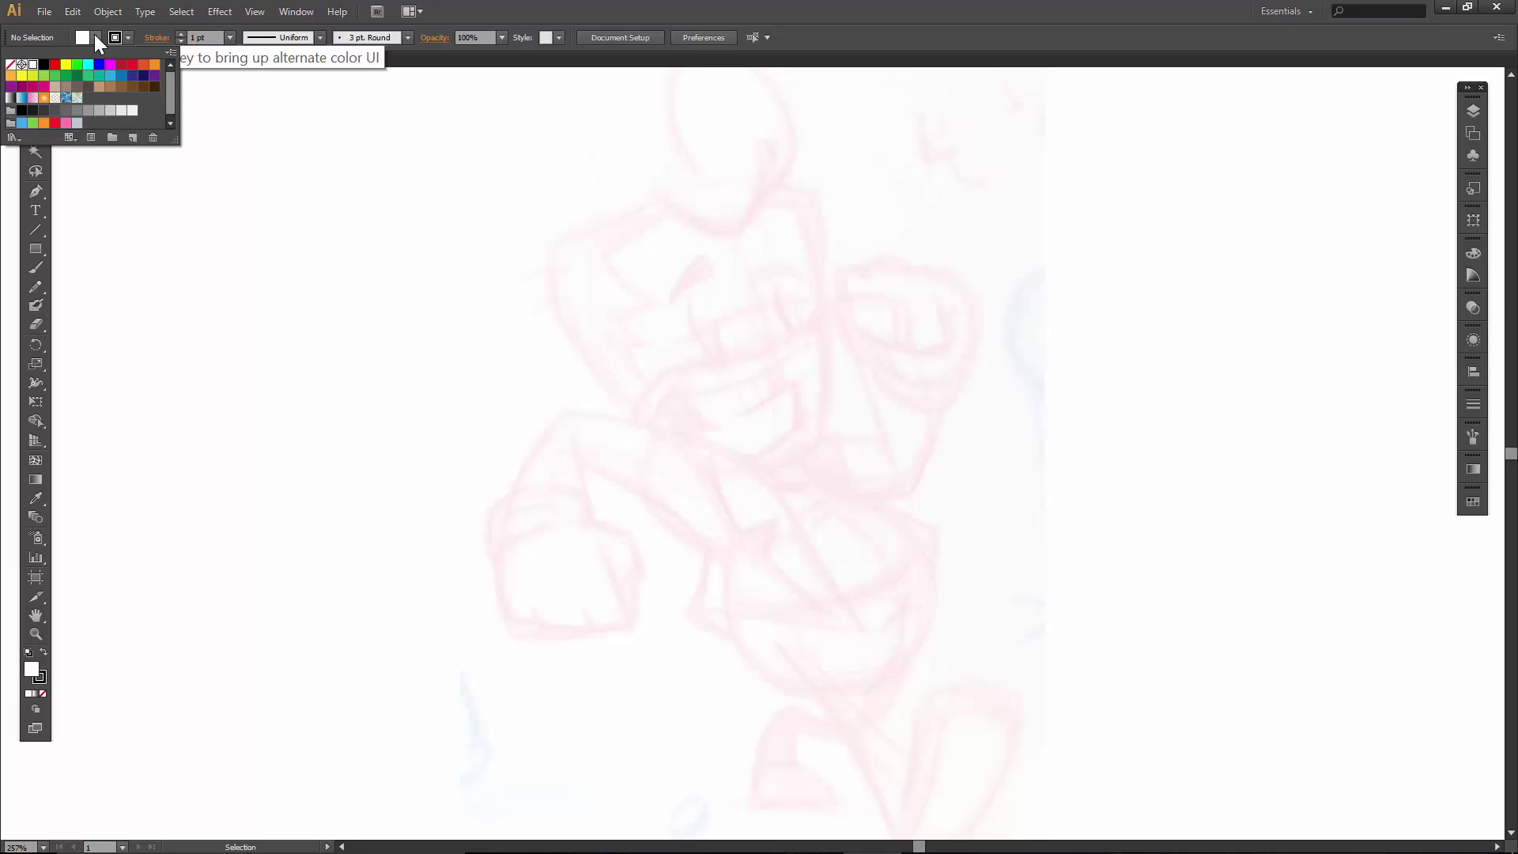
{"action": "left_click", "coordinate": [10, 65]}
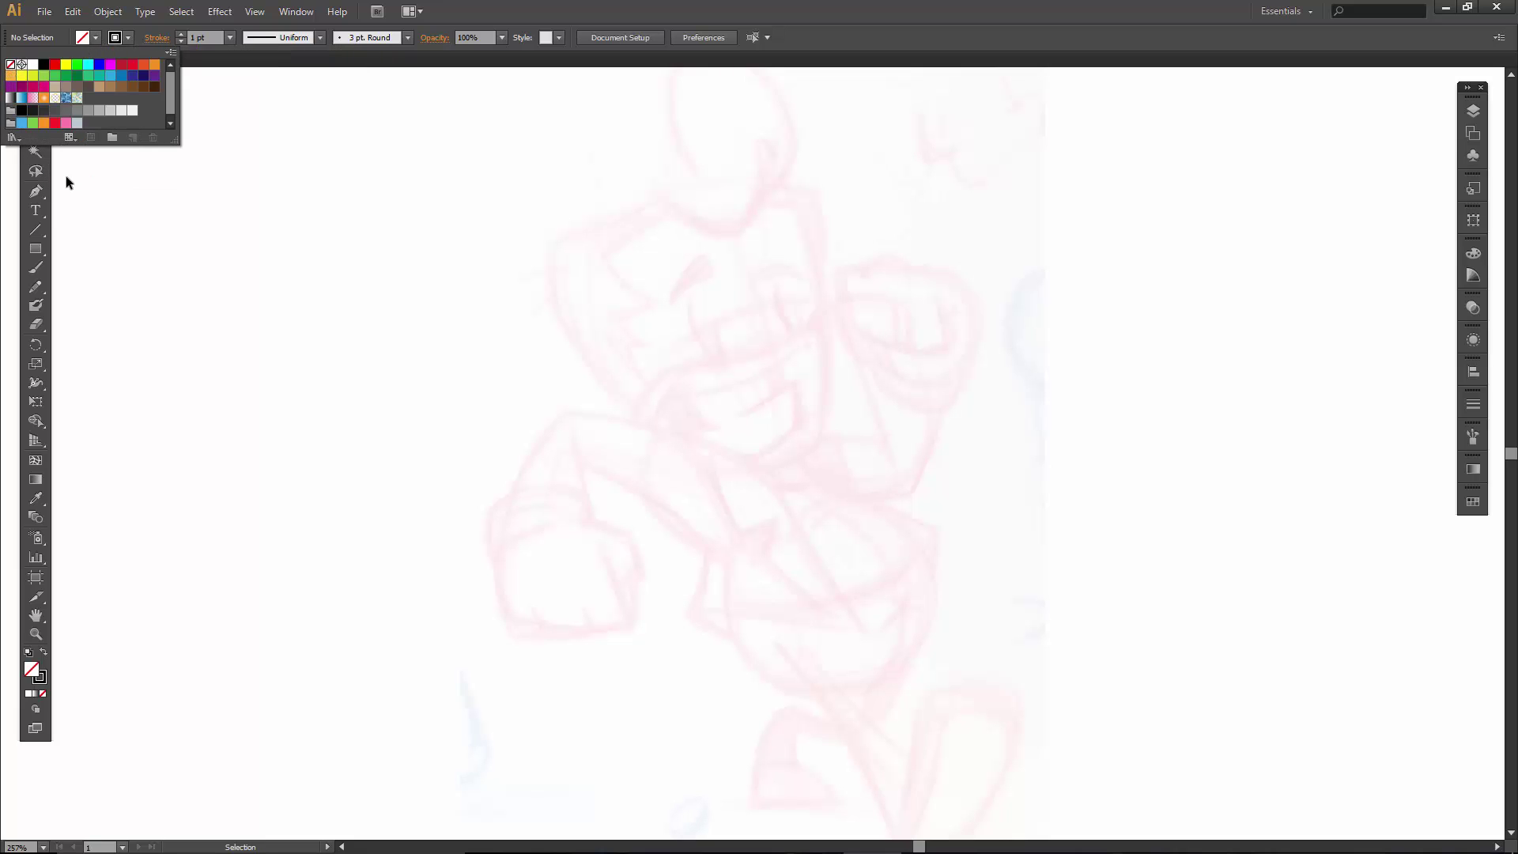
{"action": "key", "text": "z"}
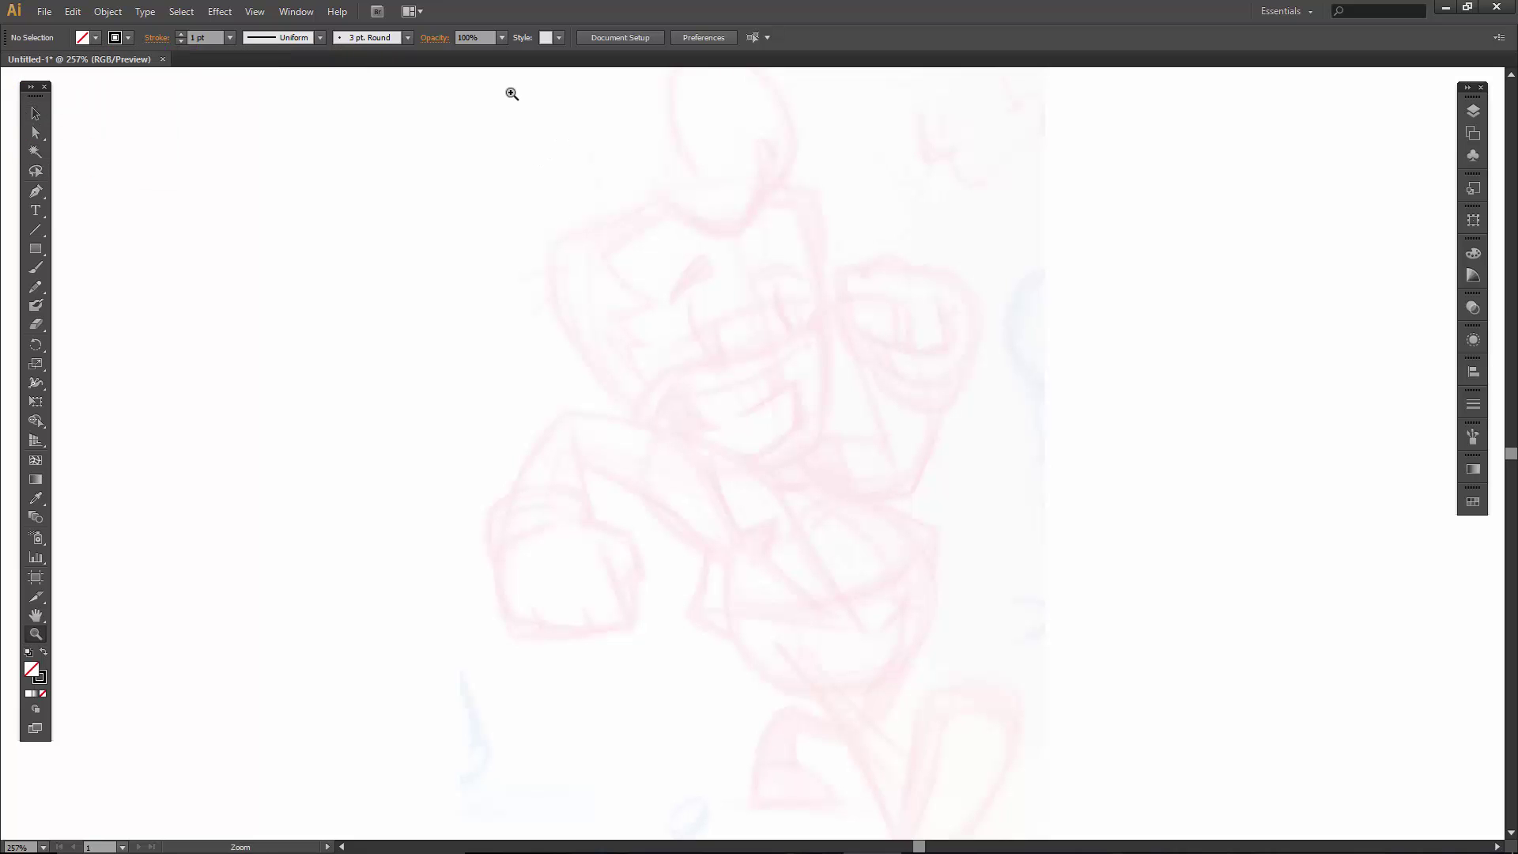
{"action": "left_click_drag", "start_coordinate": [509, 91], "coordinate": [943, 485]}
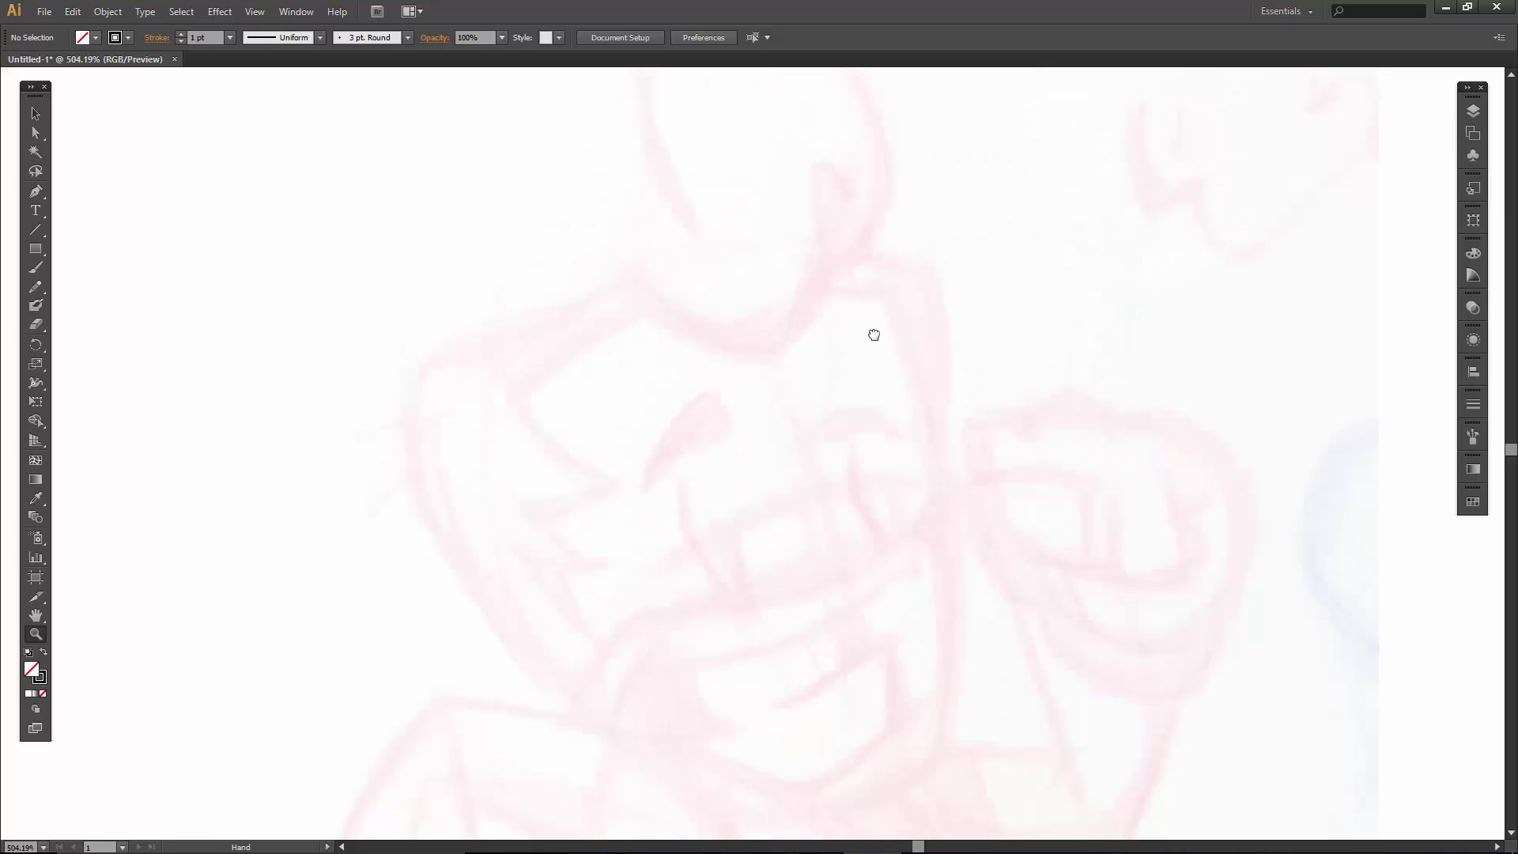
{"action": "mouse_move", "coordinate": [881, 336]}
{"action": "left_mouse_down"}
{"action": "mouse_move", "coordinate": [857, 349]}
{"action": "mouse_move", "coordinate": [854, 395]}
{"action": "left_mouse_up"}
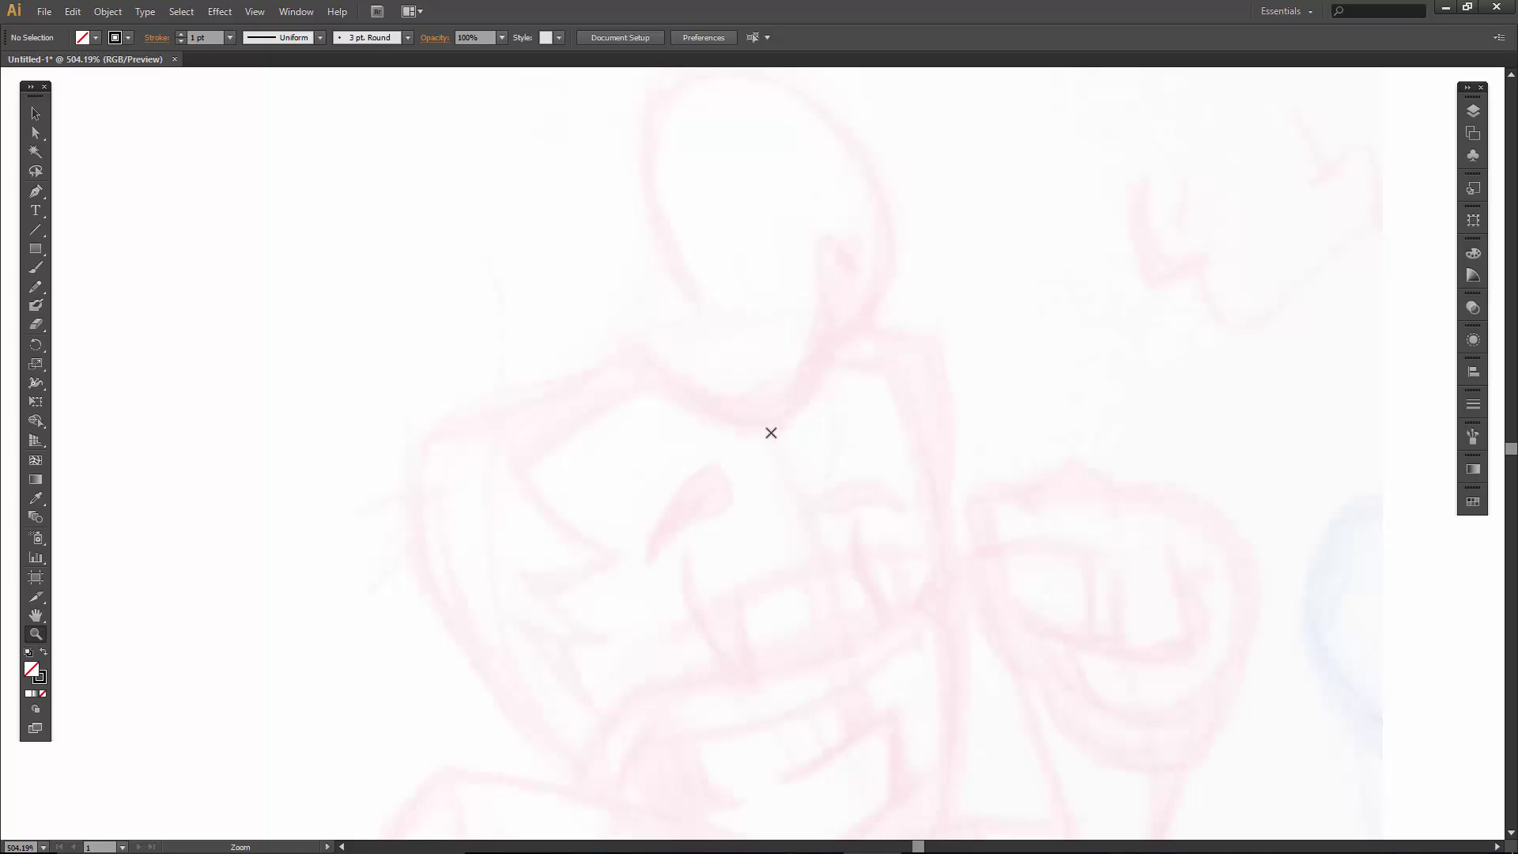
{"action": "key", "text": "p"}
{"action": "left_click", "coordinate": [644, 369]}
{"action": "left_click", "coordinate": [780, 418]}
{"action": "left_click", "coordinate": [817, 236]}
{"action": "left_click", "coordinate": [848, 264]}
{"action": "key", "text": "Escape"}
- Trace the outer contour of the rounded tuft above the head with straight Pen segments, ending on the head's left upper edge
{"action": "left_click", "coordinate": [902, 254]}
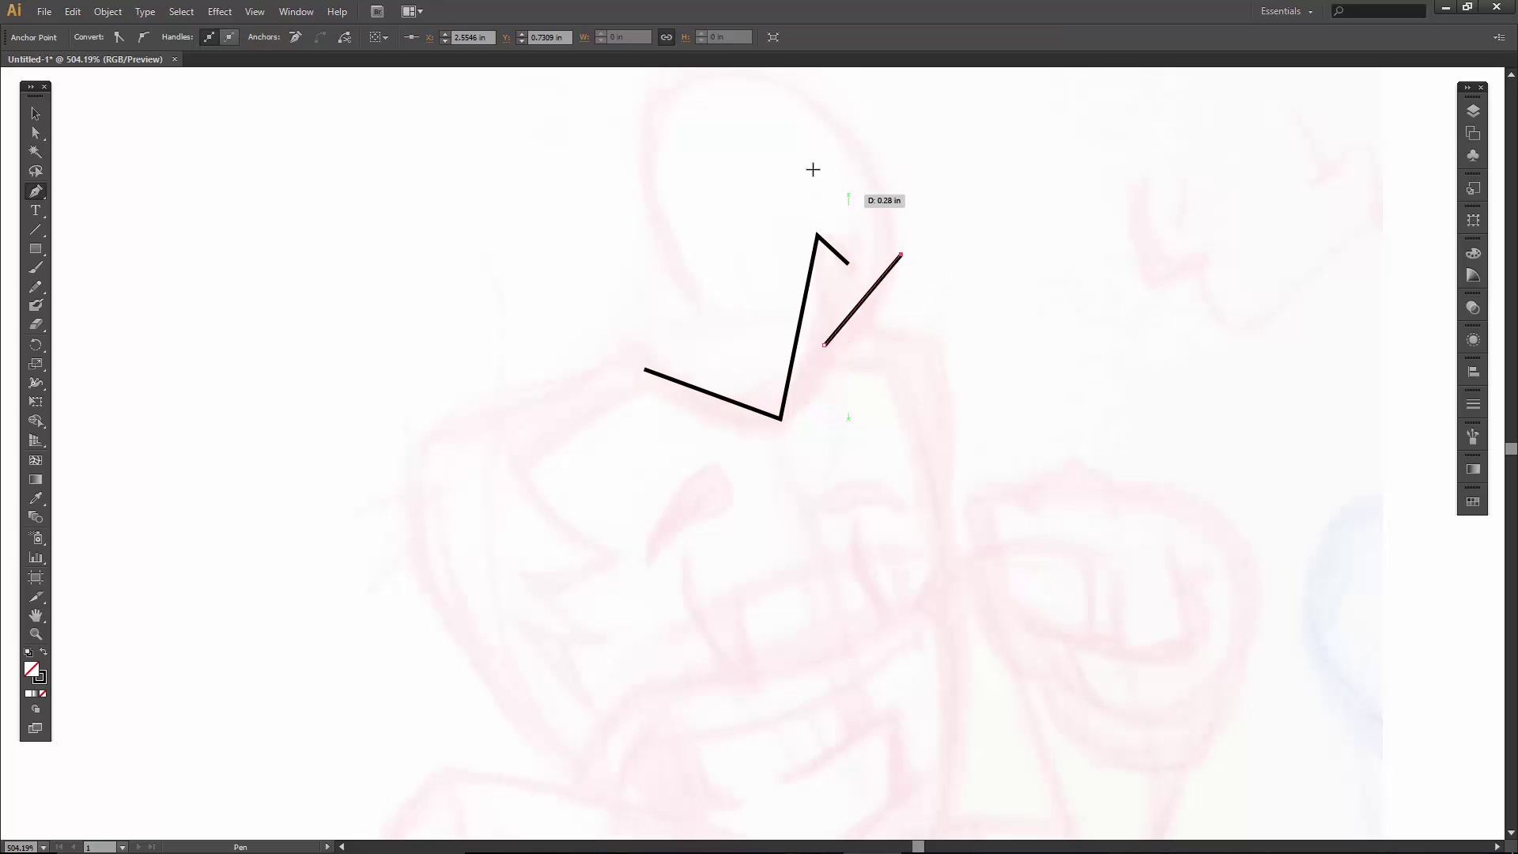
{"action": "left_click", "coordinate": [684, 77]}
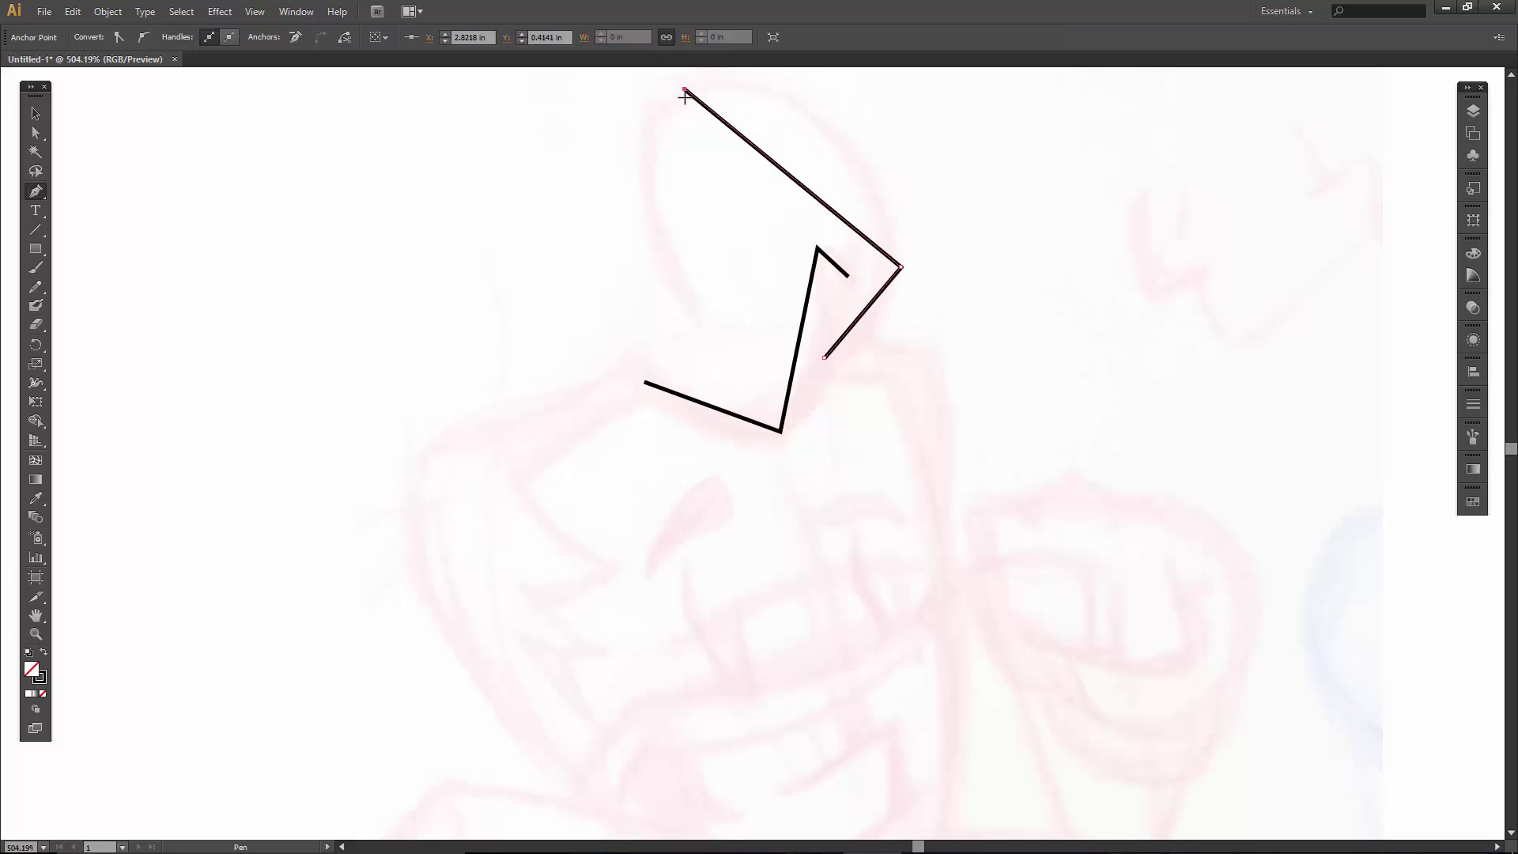
{"action": "left_click", "coordinate": [699, 324]}
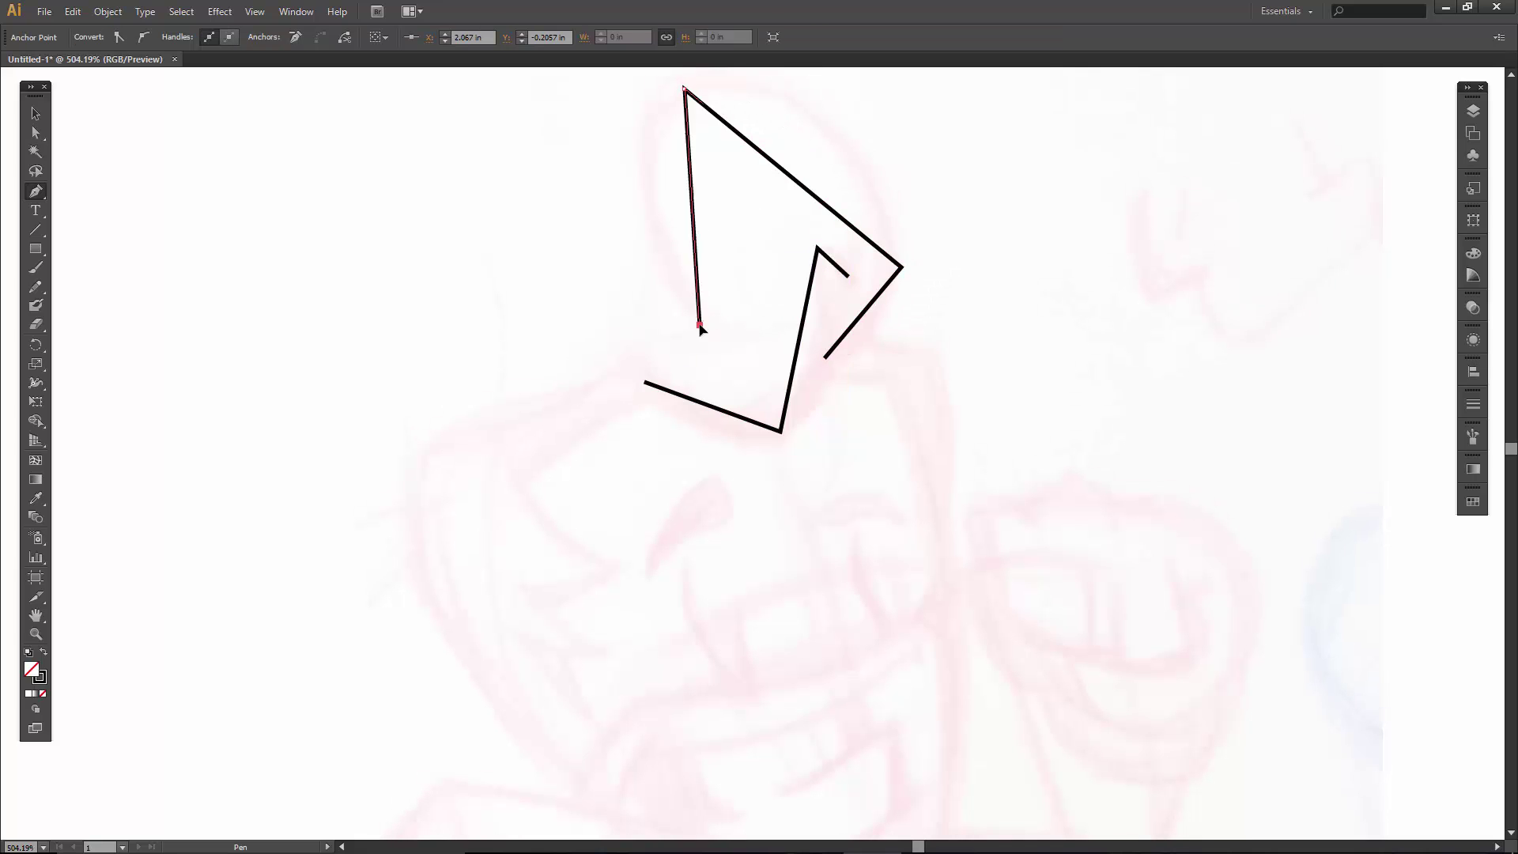
{"action": "left_click", "coordinate": [554, 421]}
- Draw a two-segment open path along the head's left side, from the tuft's base around the upper corner down to the jaw
{"action": "left_click", "coordinate": [614, 393]}
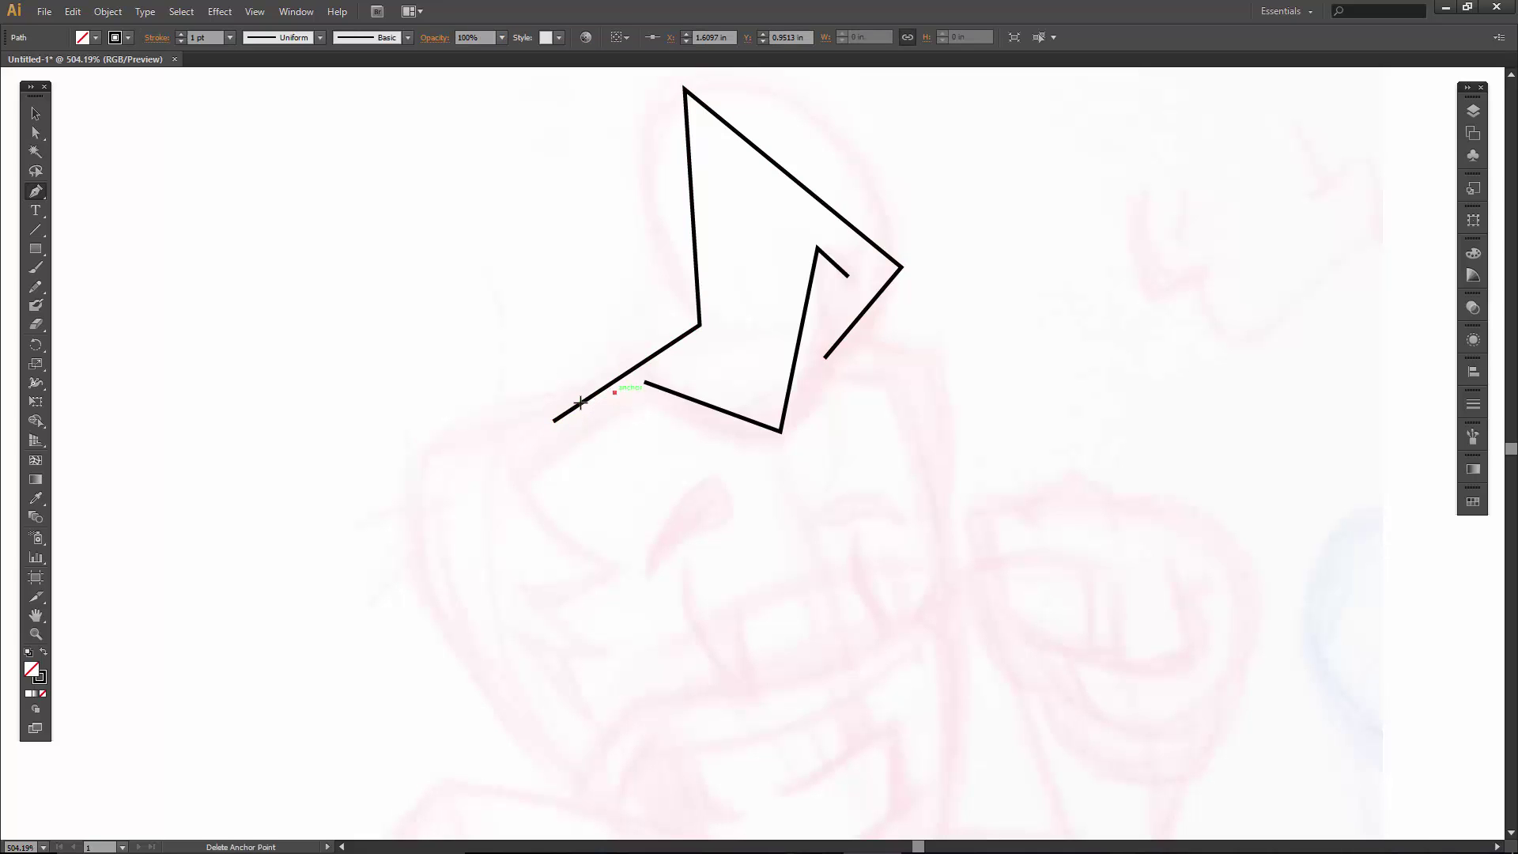
{"action": "left_click", "coordinate": [413, 472]}
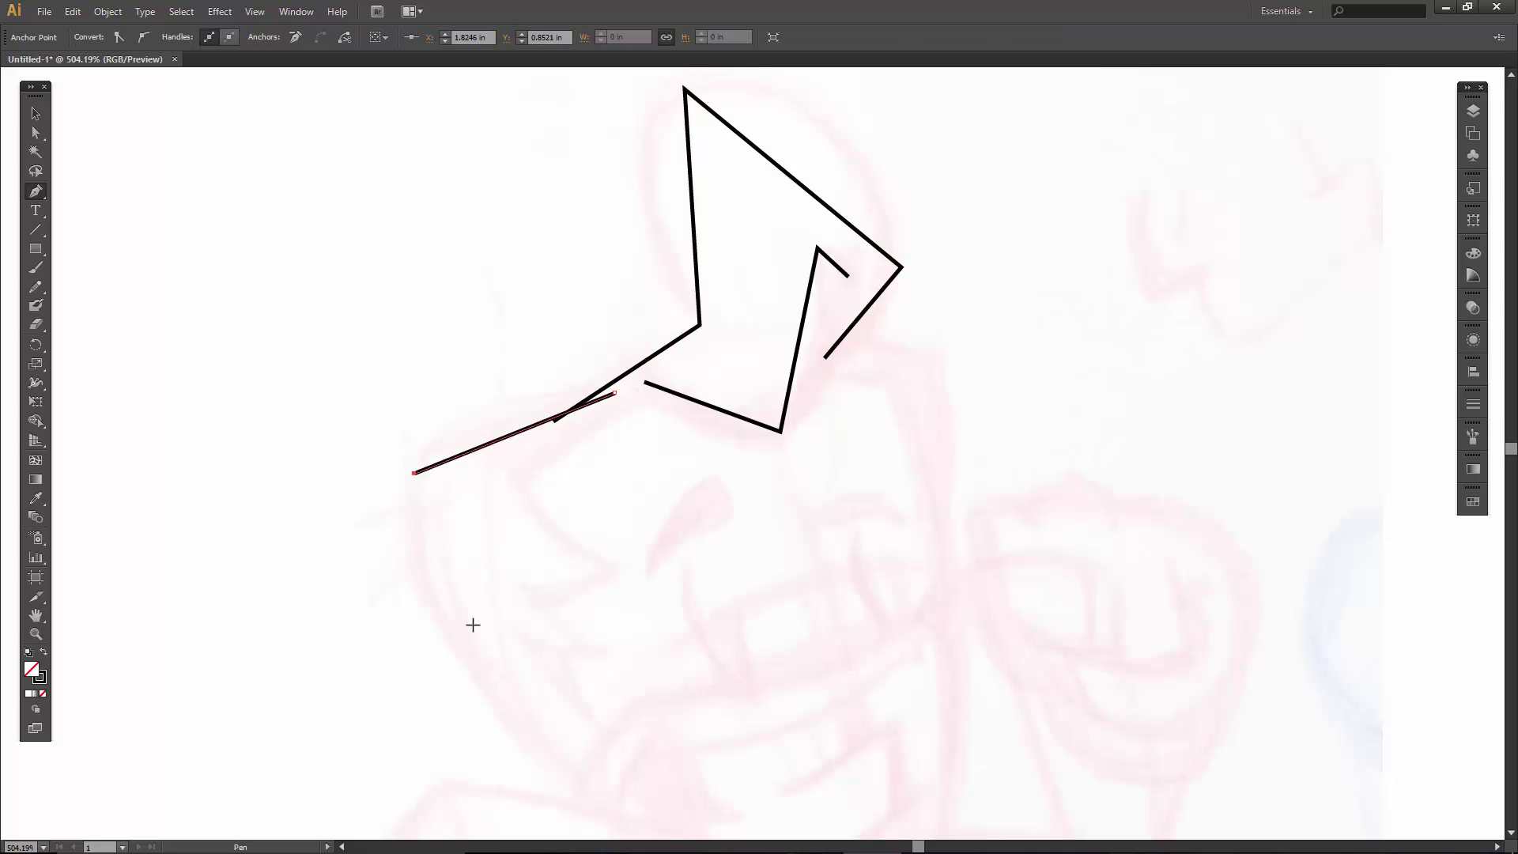
{"action": "left_click", "coordinate": [579, 787]}
{"action": "left_click", "coordinate": [618, 742], "text": "ctrl"}
- Trace the lower jagged hair spikes beside the face with two separate open Pen paths
{"action": "left_click", "coordinate": [615, 742]}
{"action": "left_click", "coordinate": [541, 646]}
{"action": "left_click", "coordinate": [540, 657], "text": "ctrl"}
{"action": "left_click", "coordinate": [541, 659]}
{"action": "left_click", "coordinate": [605, 655]}
{"action": "left_click", "coordinate": [535, 603]}
{"action": "left_click", "coordinate": [537, 610], "text": "ctrl"}
- Draw an open path from the upper hair spike along the hairline and down the right side of the face to the cheek
{"action": "left_click", "coordinate": [540, 617]}
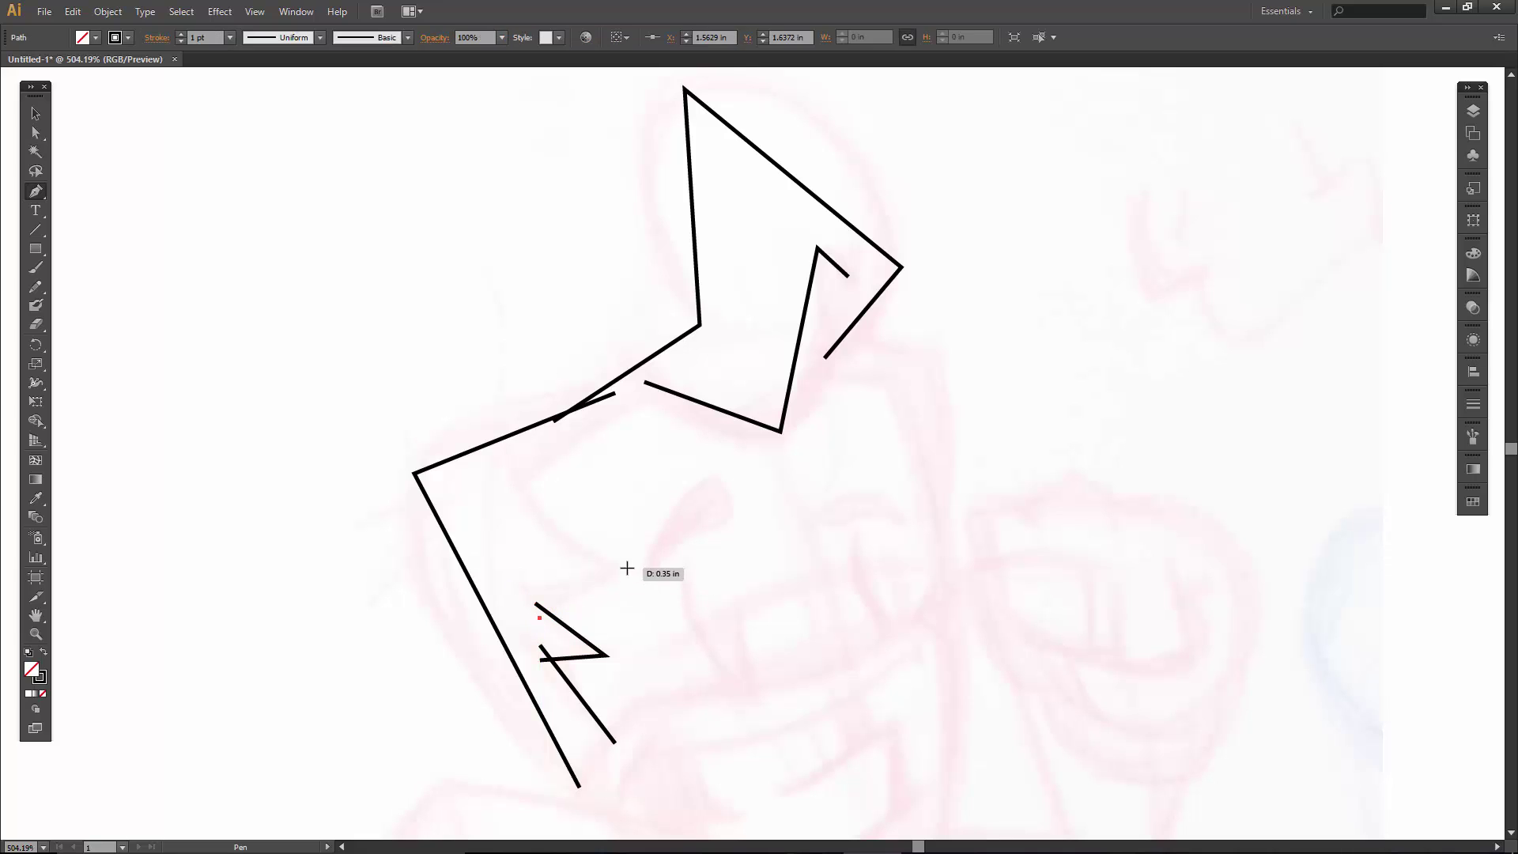
{"action": "left_click", "coordinate": [626, 567]}
{"action": "left_click", "coordinate": [525, 479]}
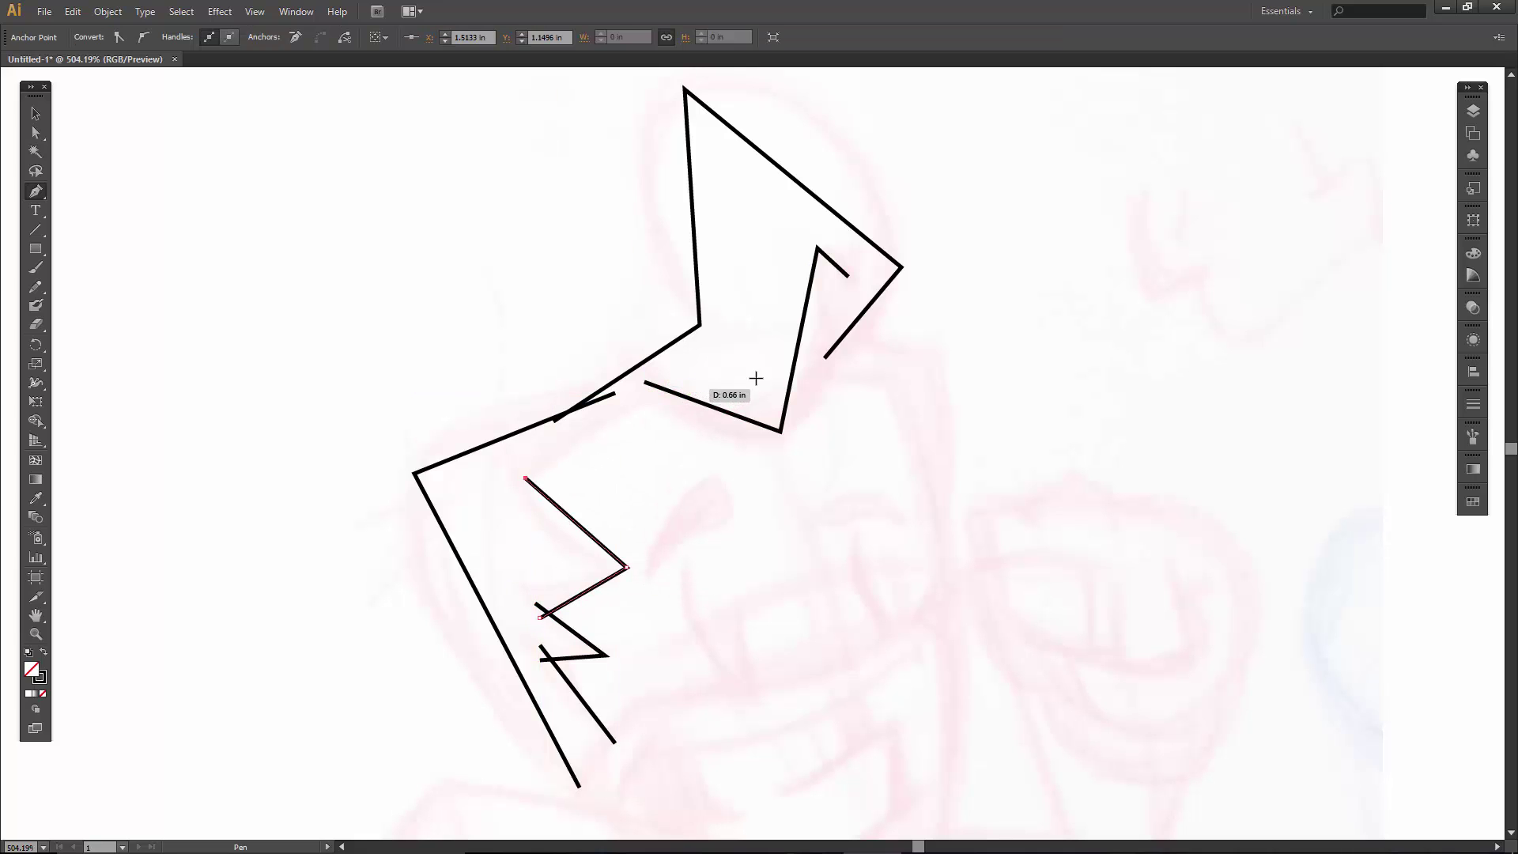
{"action": "left_click", "coordinate": [891, 384]}
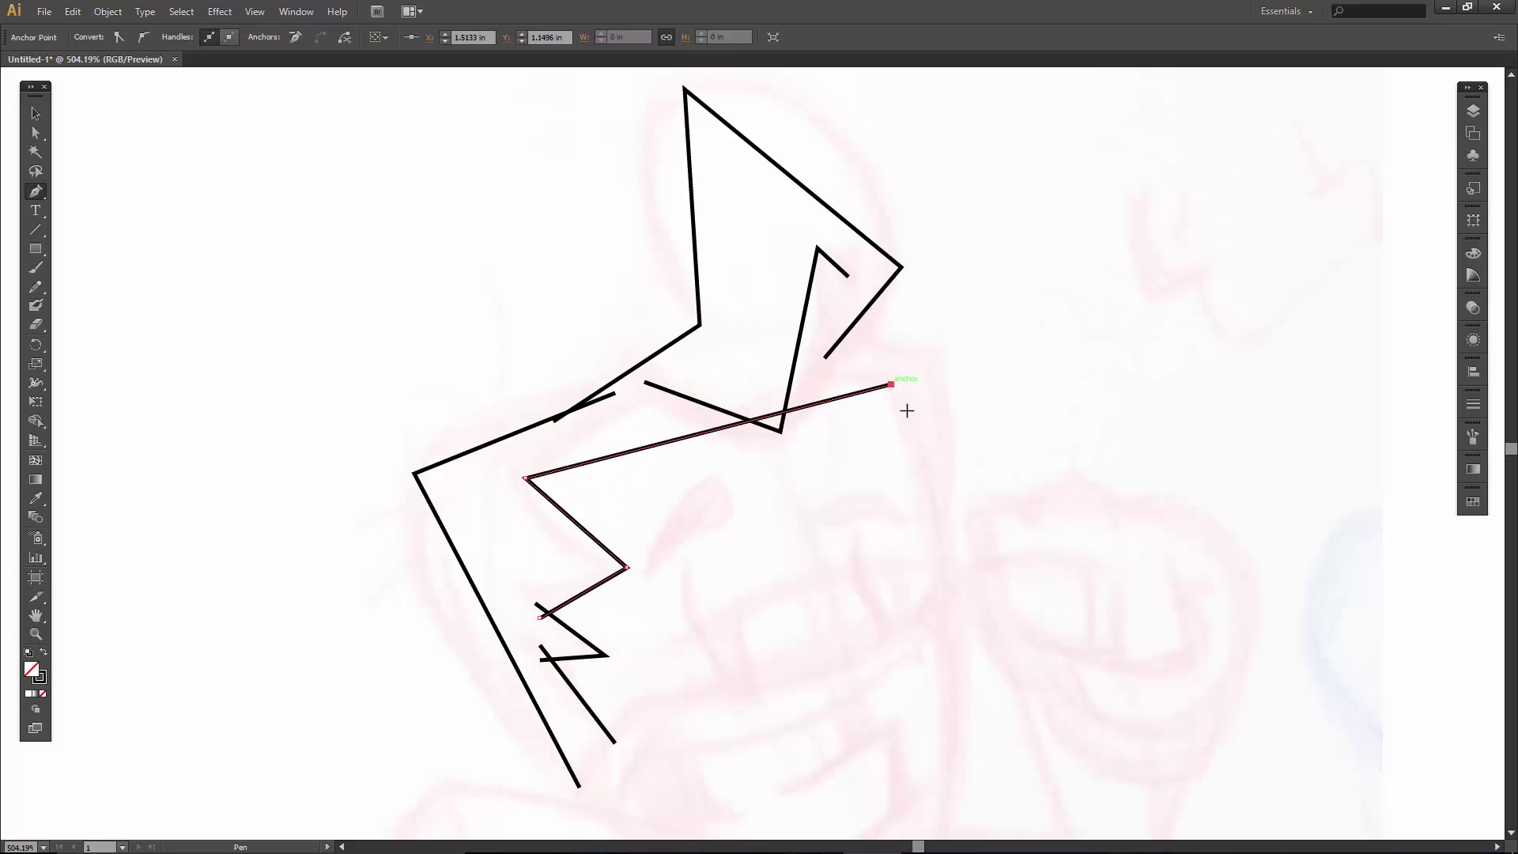
{"action": "left_click", "coordinate": [946, 567]}
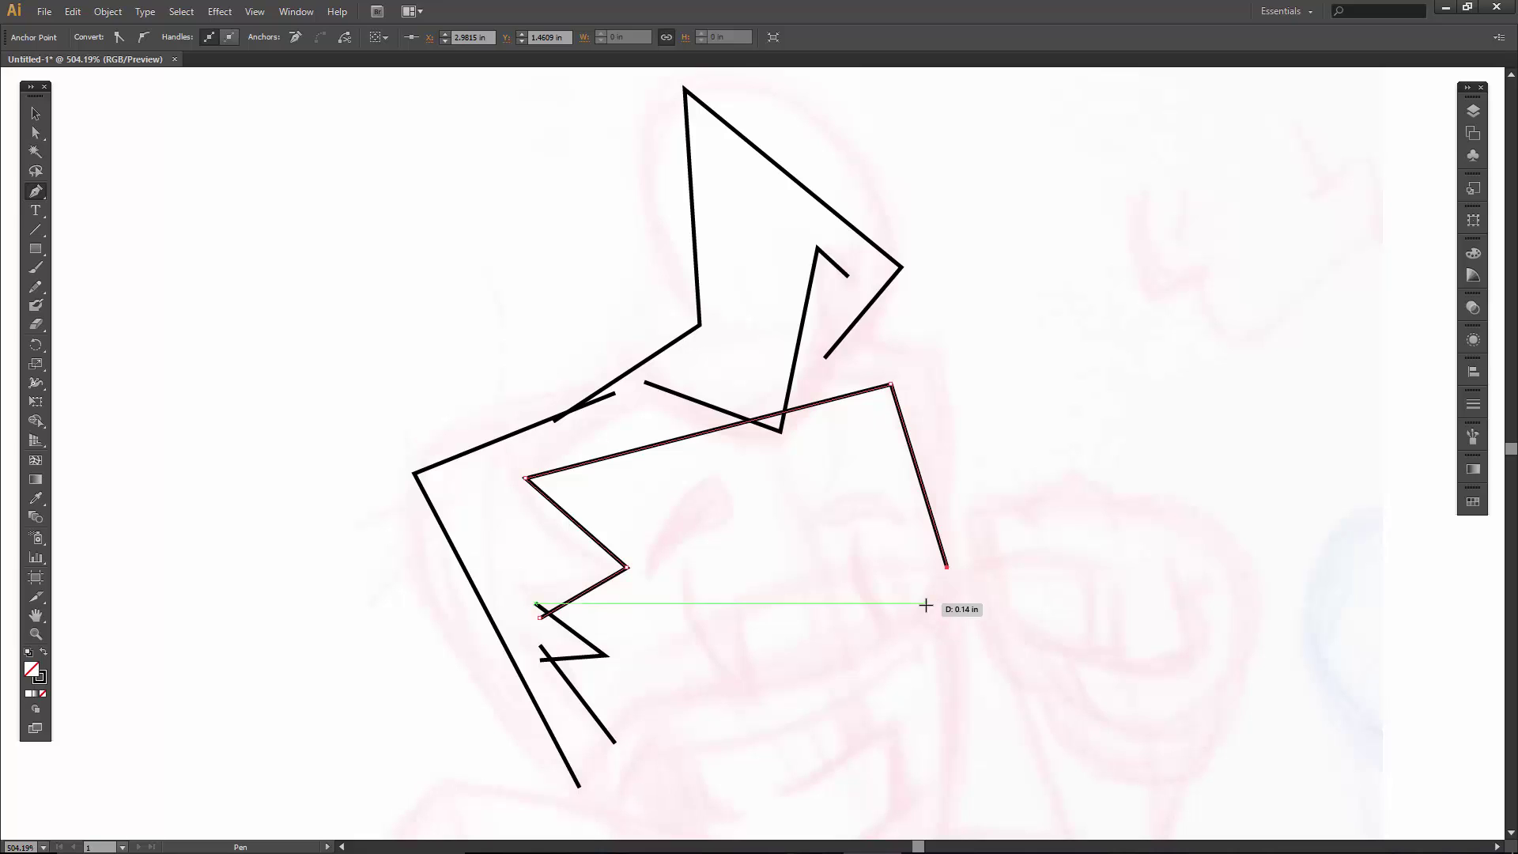
{"action": "left_click", "coordinate": [926, 603]}
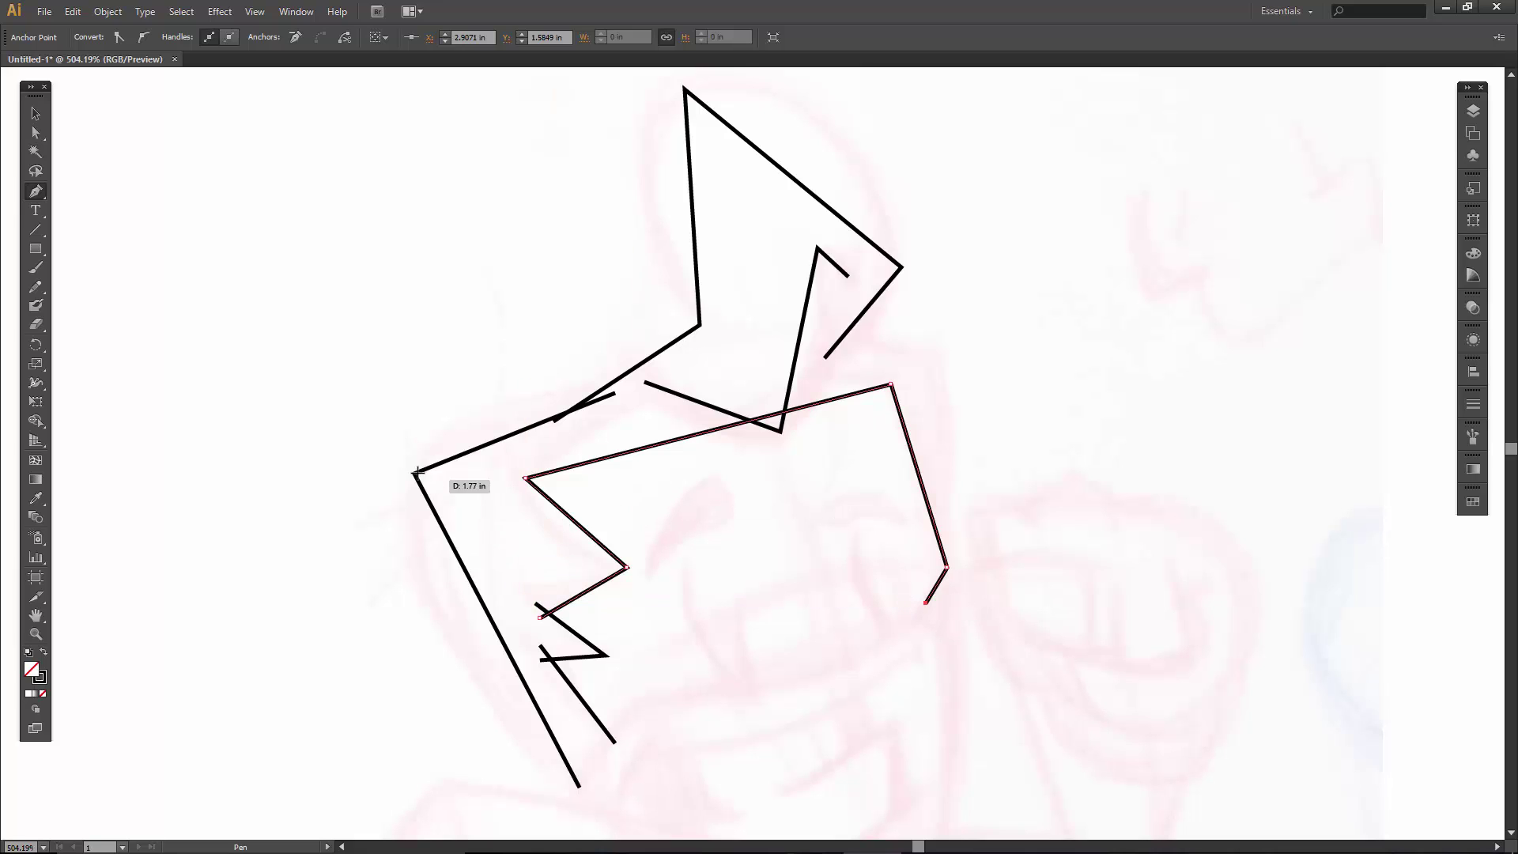
{"action": "left_click", "coordinate": [452, 473]}
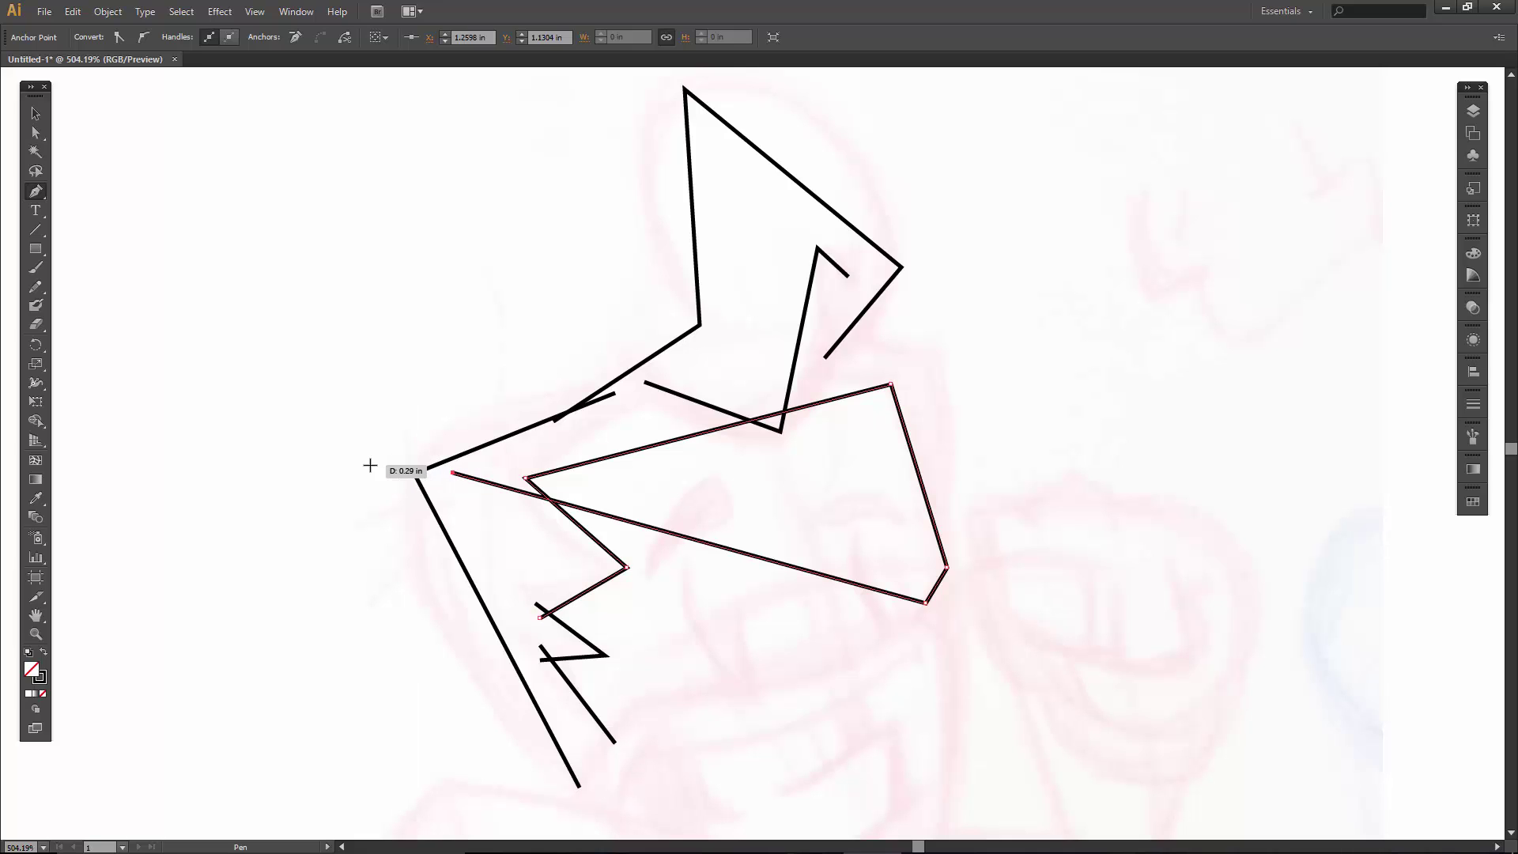
{"action": "key", "text": "ctrl+z"}
{"action": "key", "text": "Return"}
- Draw a small pointed spike sticking out from the head's left upper corner as a two-segment open path
{"action": "left_click", "coordinate": [438, 478]}
{"action": "left_click", "coordinate": [353, 480]}
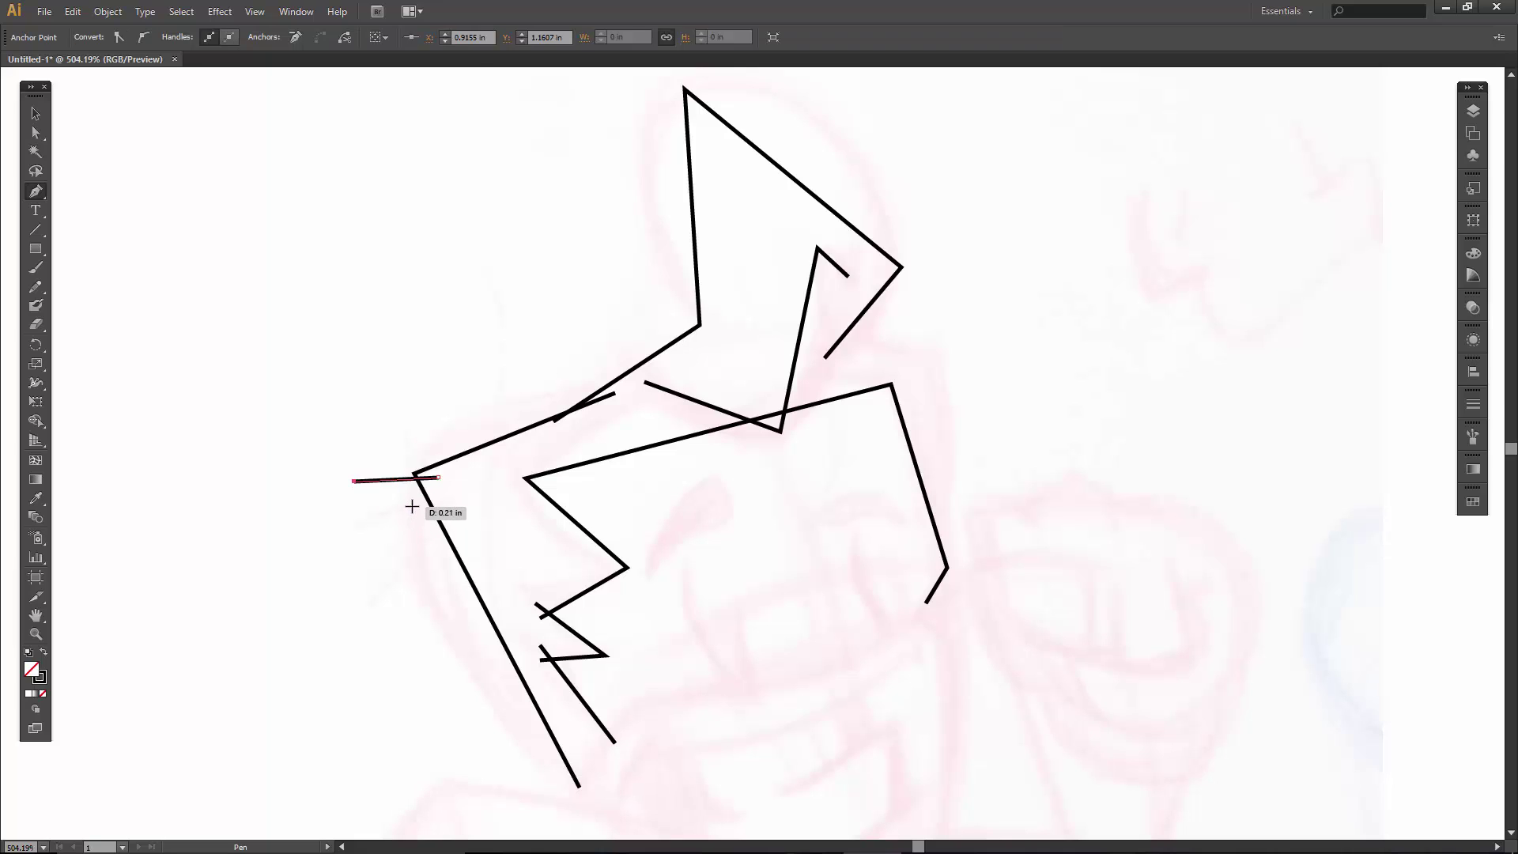
{"action": "left_click", "coordinate": [446, 506]}
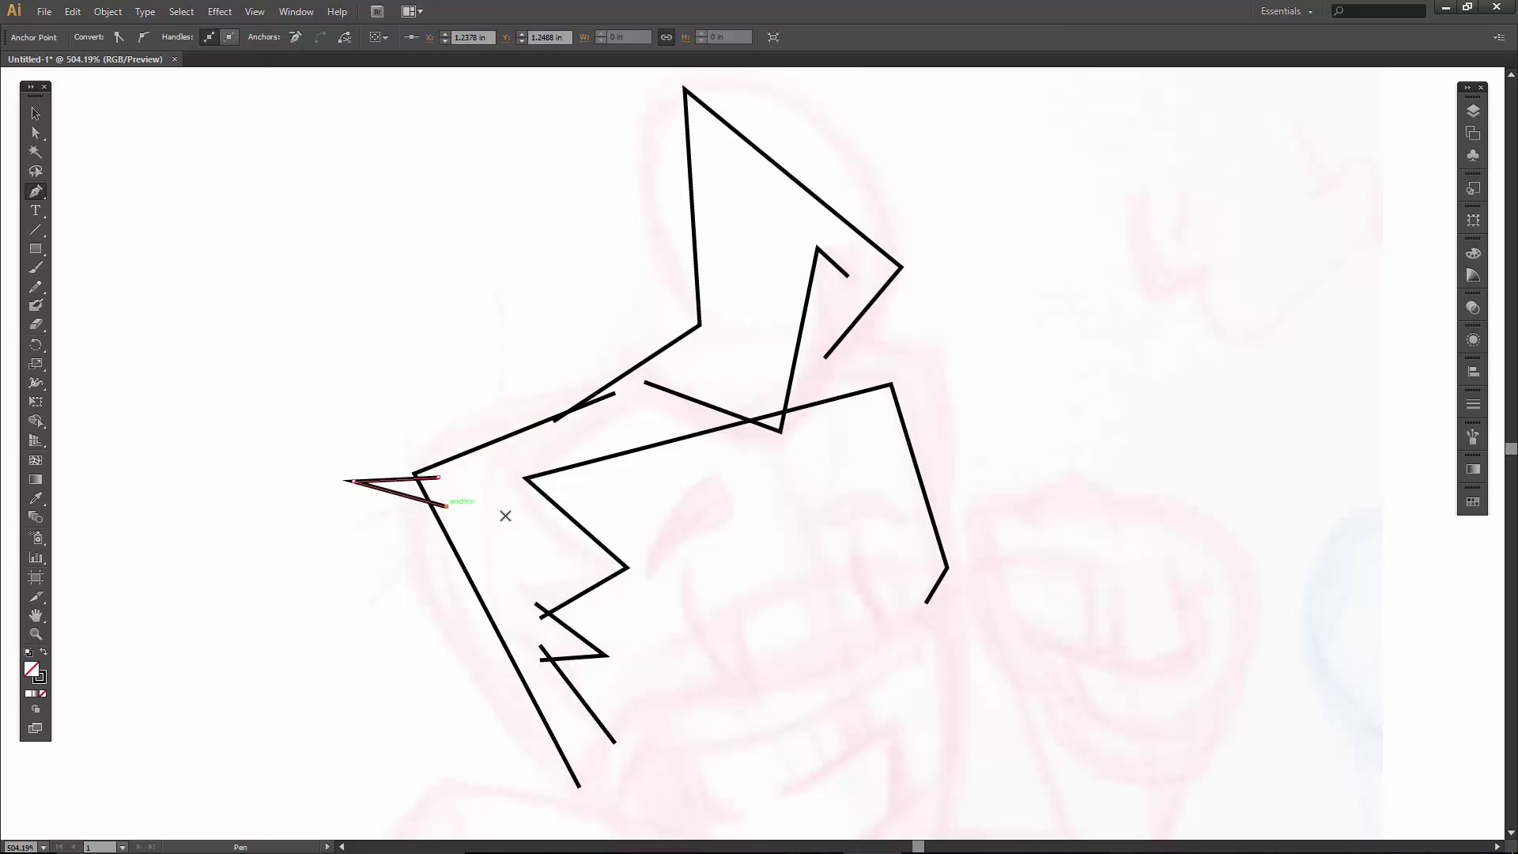
{"action": "left_click", "coordinate": [654, 566], "text": "ctrl"}
- Draw both eyebrows as separate single straight Pen segments over the sketch
{"action": "left_click", "coordinate": [654, 566]}
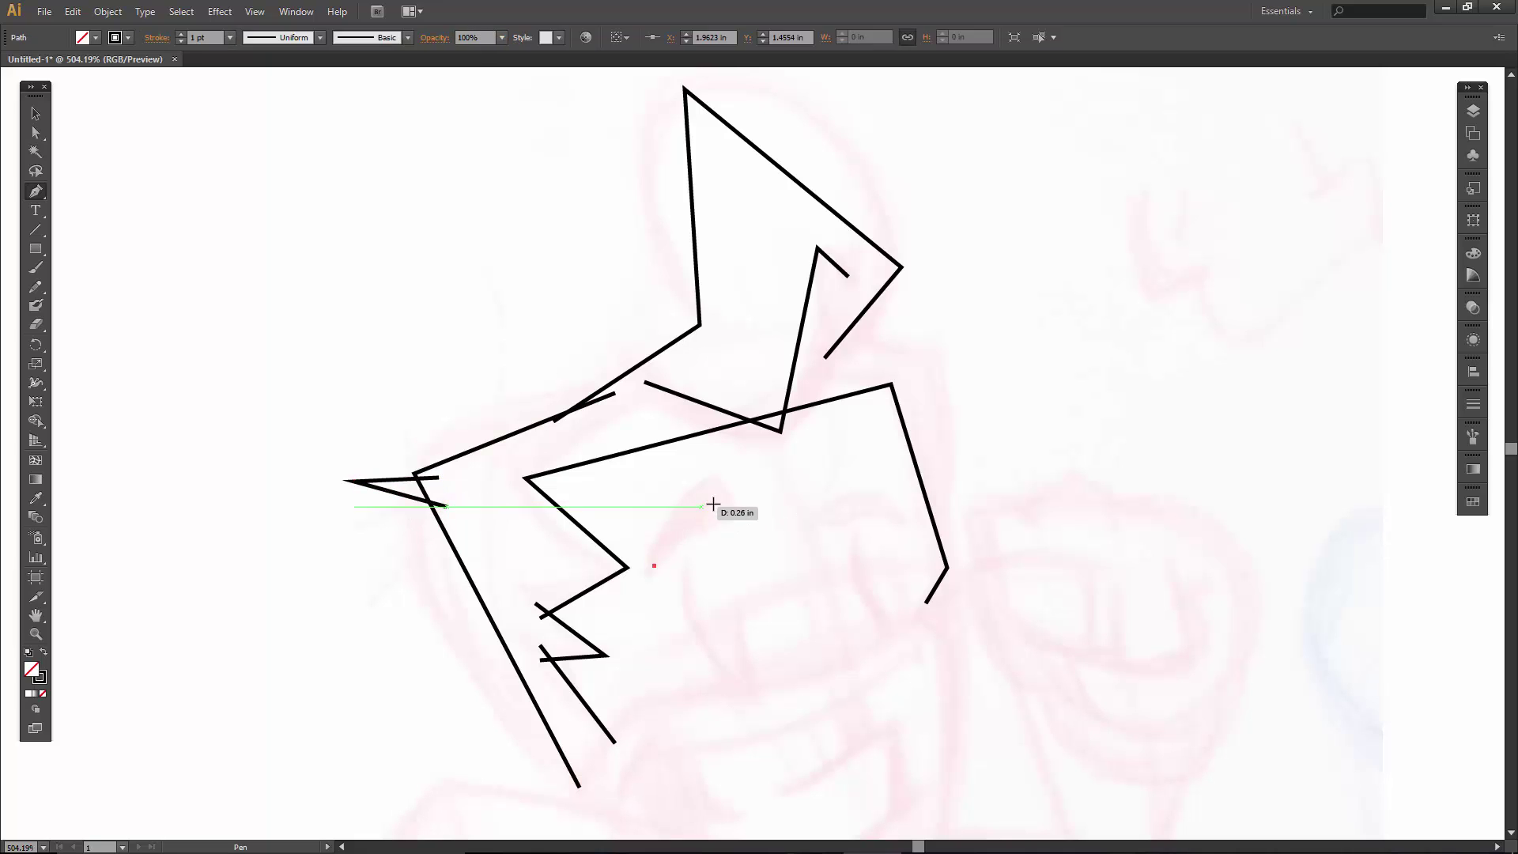
{"action": "left_click", "coordinate": [727, 498]}
{"action": "left_click", "coordinate": [837, 511], "text": "ctrl"}
{"action": "left_click", "coordinate": [837, 511]}
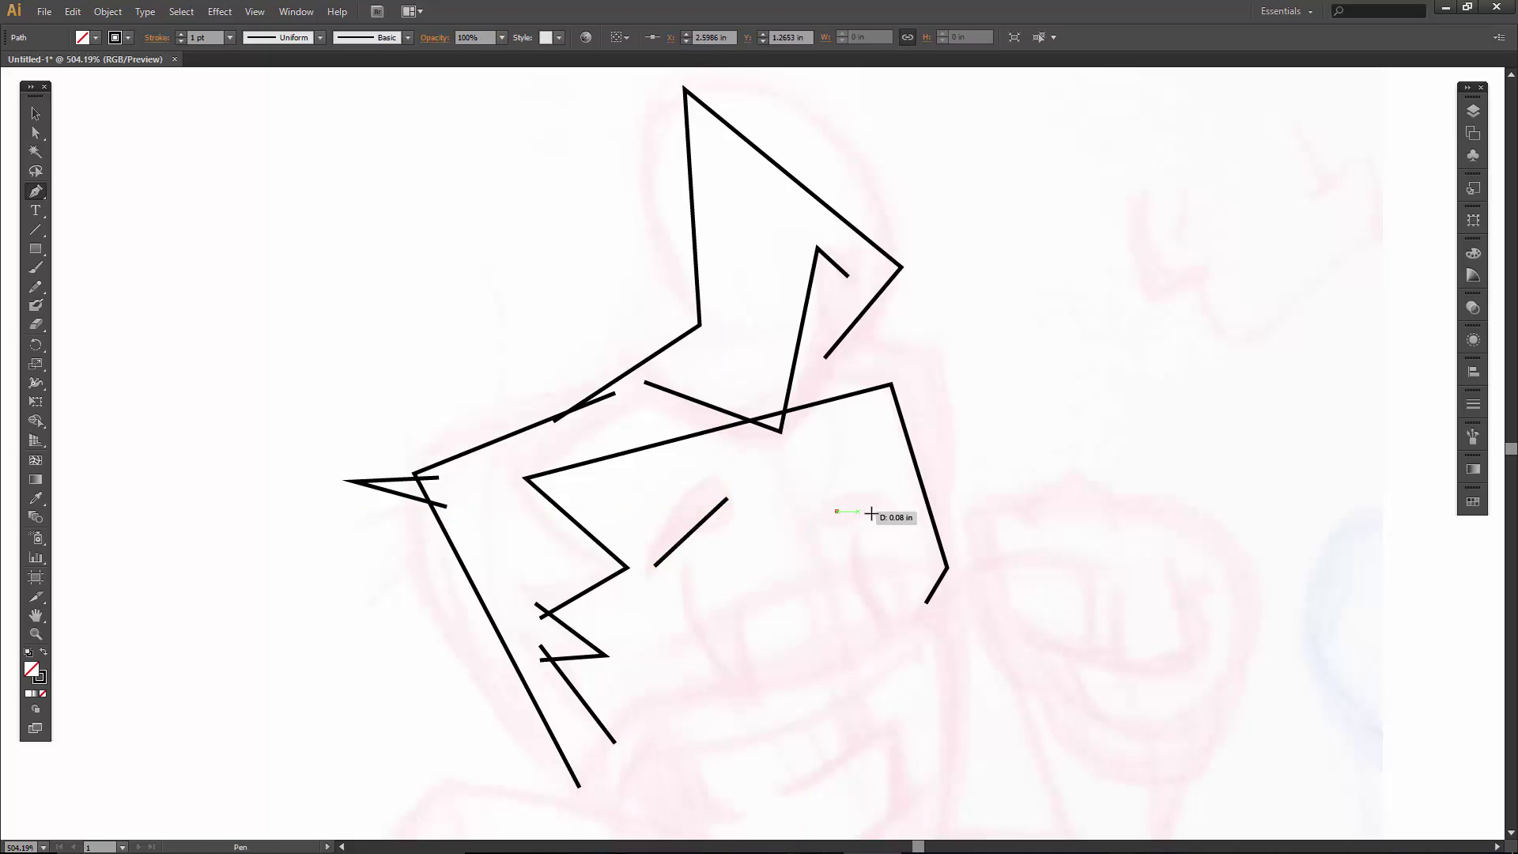
{"action": "left_click", "coordinate": [902, 525]}
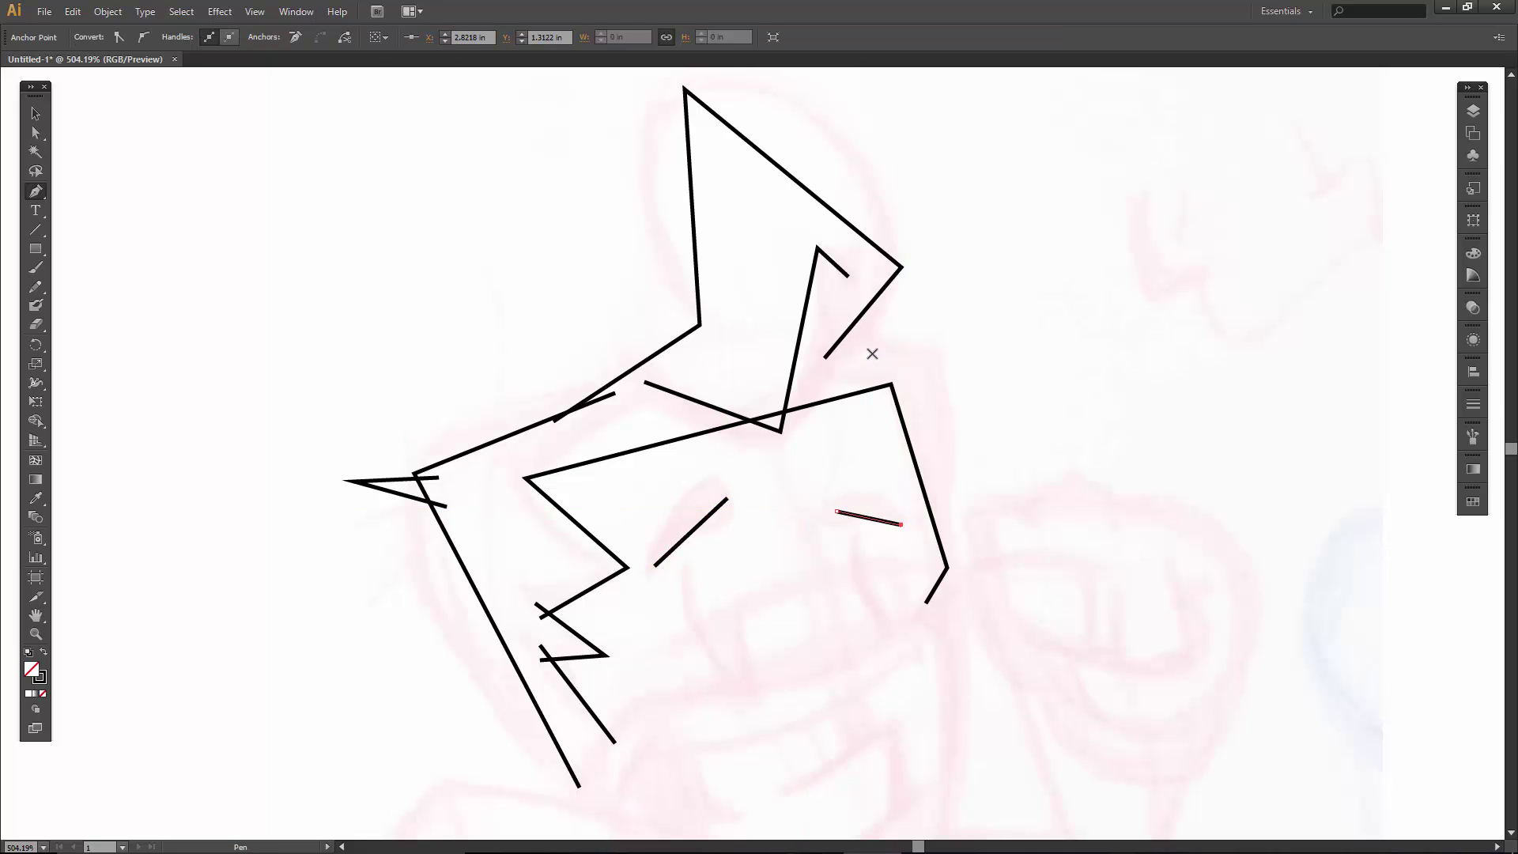
{"action": "left_click", "coordinate": [828, 336], "text": "ctrl"}
- Draw a two-segment open path for the head's right contour, from the tuft's base around the upper corner down beside the face
{"action": "left_click", "coordinate": [829, 335]}
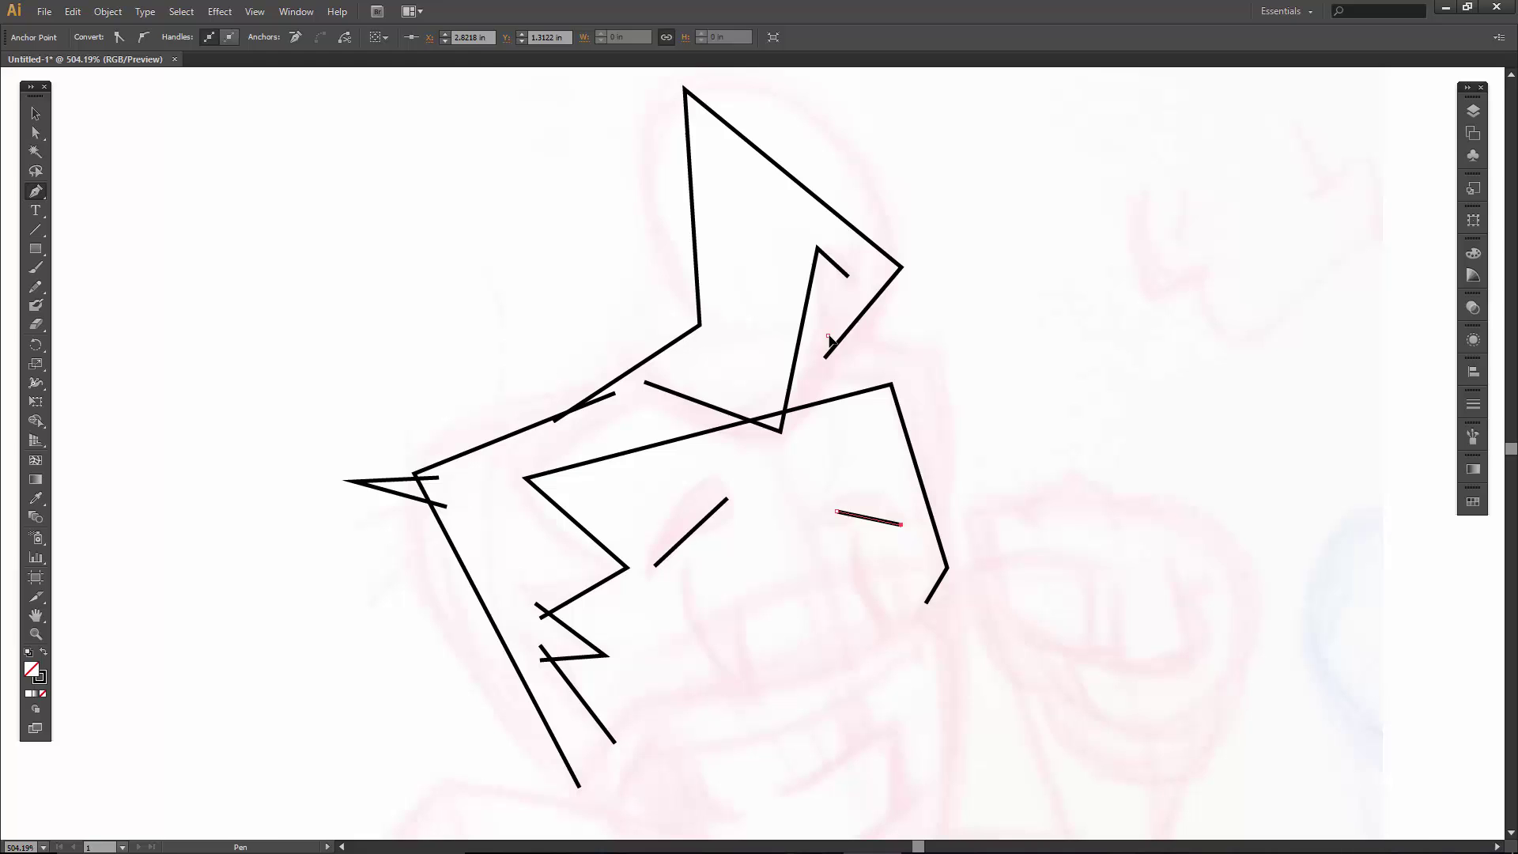
{"action": "left_click", "coordinate": [952, 371]}
{"action": "left_click", "coordinate": [943, 566]}
- Draw both eyes as separate two-segment V-shaped open paths beneath the eyebrows
{"action": "left_click", "coordinate": [685, 570]}
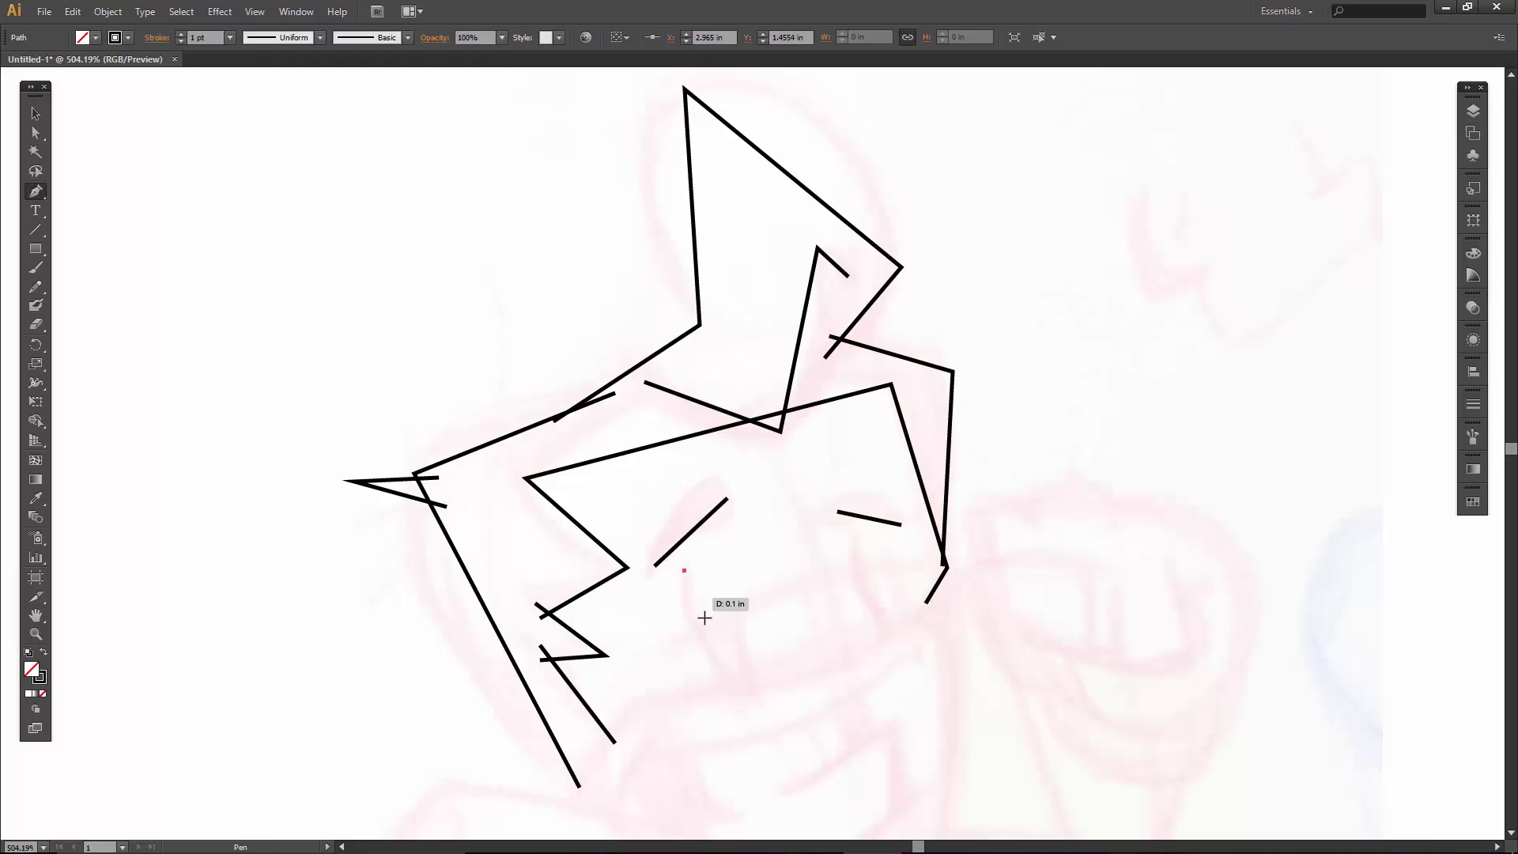
{"action": "left_click", "coordinate": [752, 689]}
{"action": "left_click", "coordinate": [736, 618]}
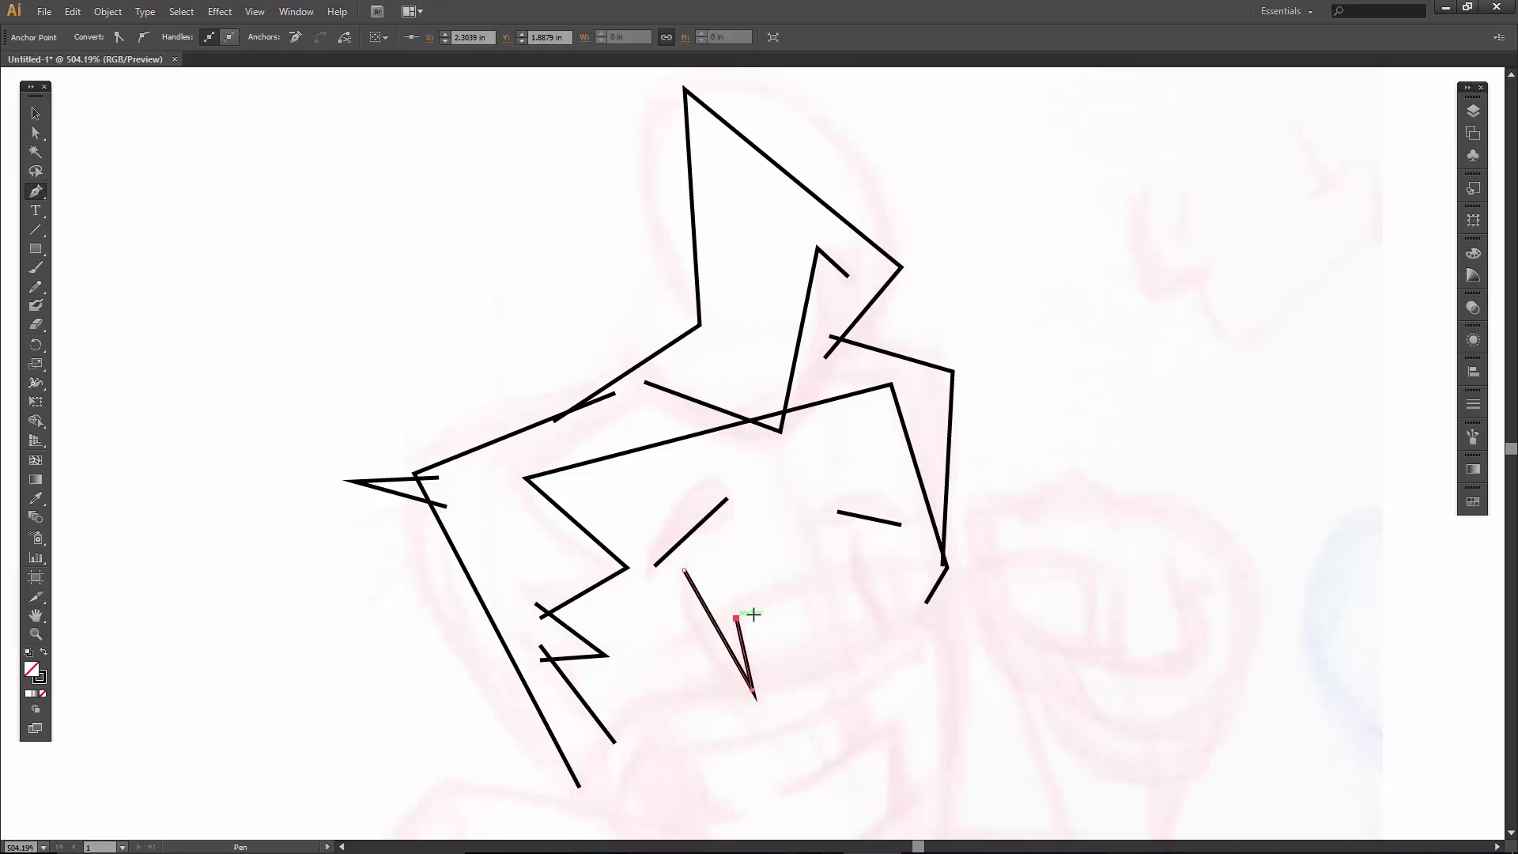
{"action": "left_click", "coordinate": [852, 540]}
{"action": "left_click", "coordinate": [891, 636]}
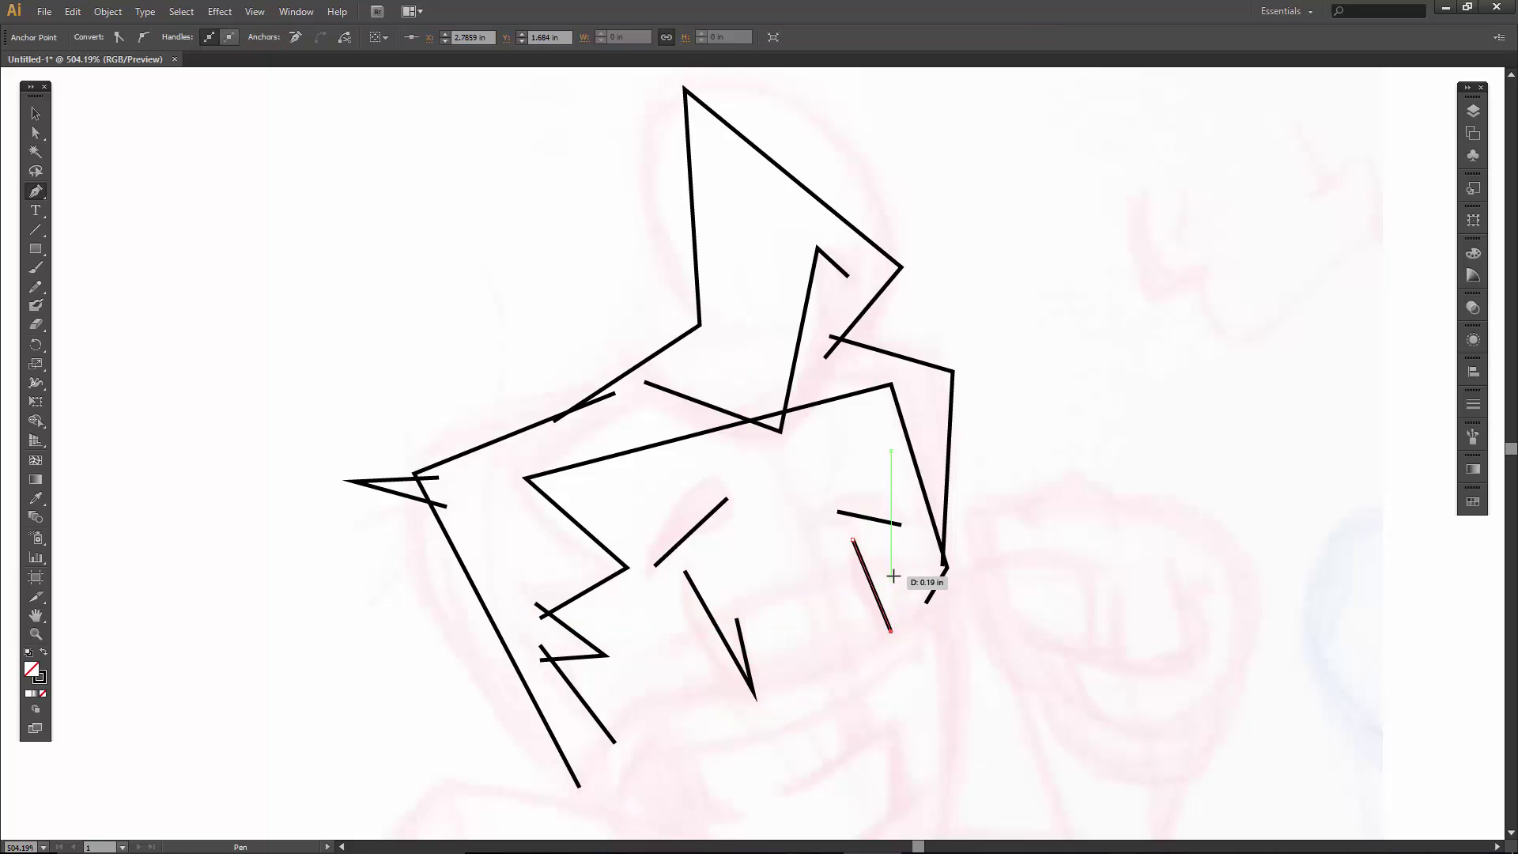
{"action": "left_click", "coordinate": [891, 575]}
- Draw a short slanted cheek line at the mouth's left corner and a long straight upper mouth line across the face
{"action": "mouse_move", "coordinate": [870, 624]}
{"action": "left_mouse_down"}
{"action": "mouse_move", "coordinate": [823, 454]}
{"action": "mouse_move", "coordinate": [838, 408]}
{"action": "left_mouse_up"}
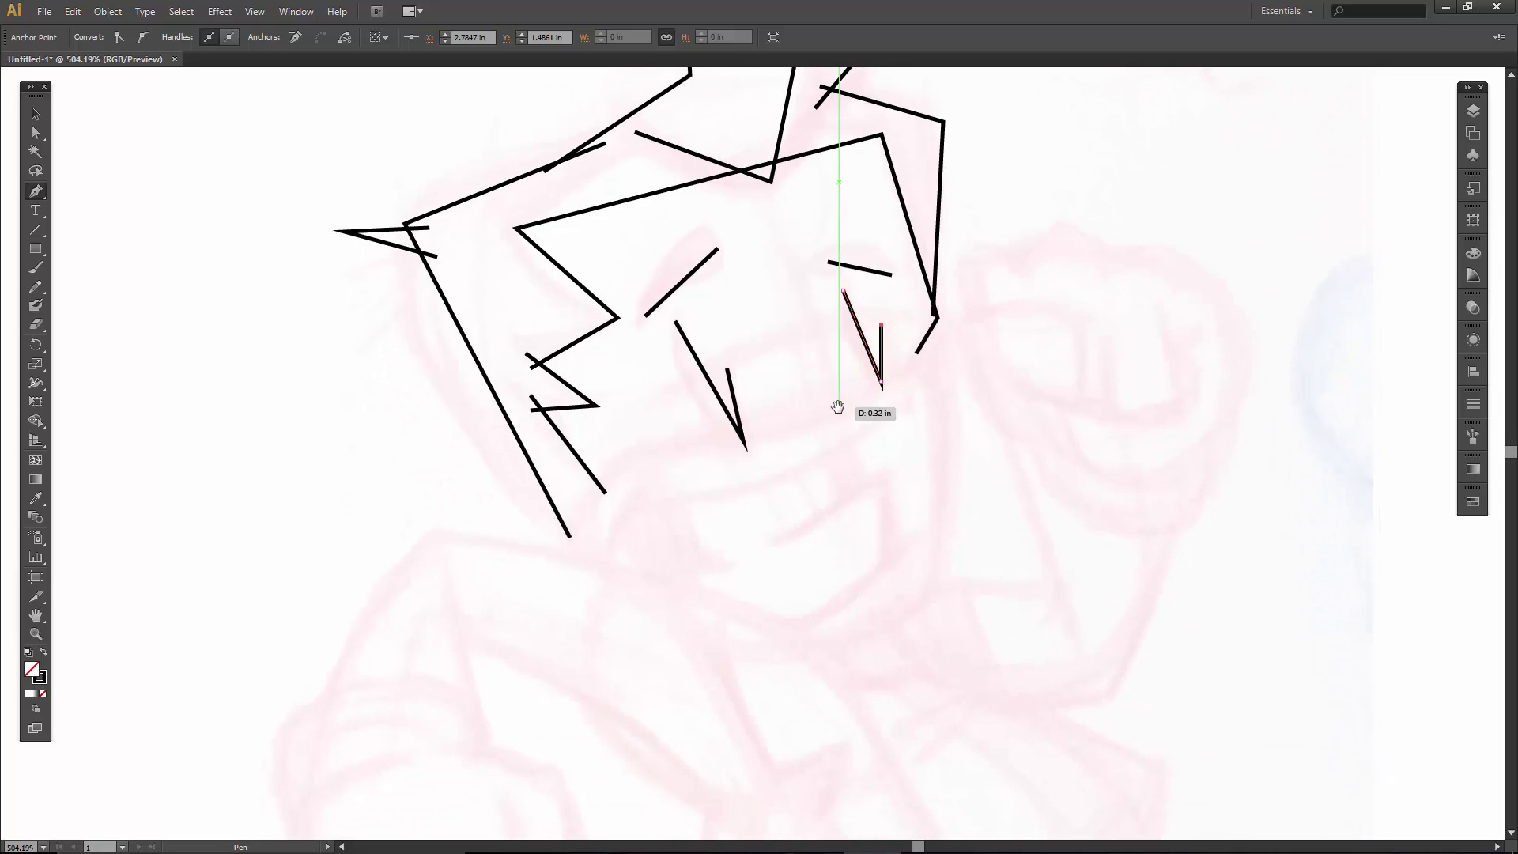
{"action": "left_click", "coordinate": [650, 491]}
{"action": "left_click", "coordinate": [606, 564]}
{"action": "left_click", "coordinate": [908, 401]}
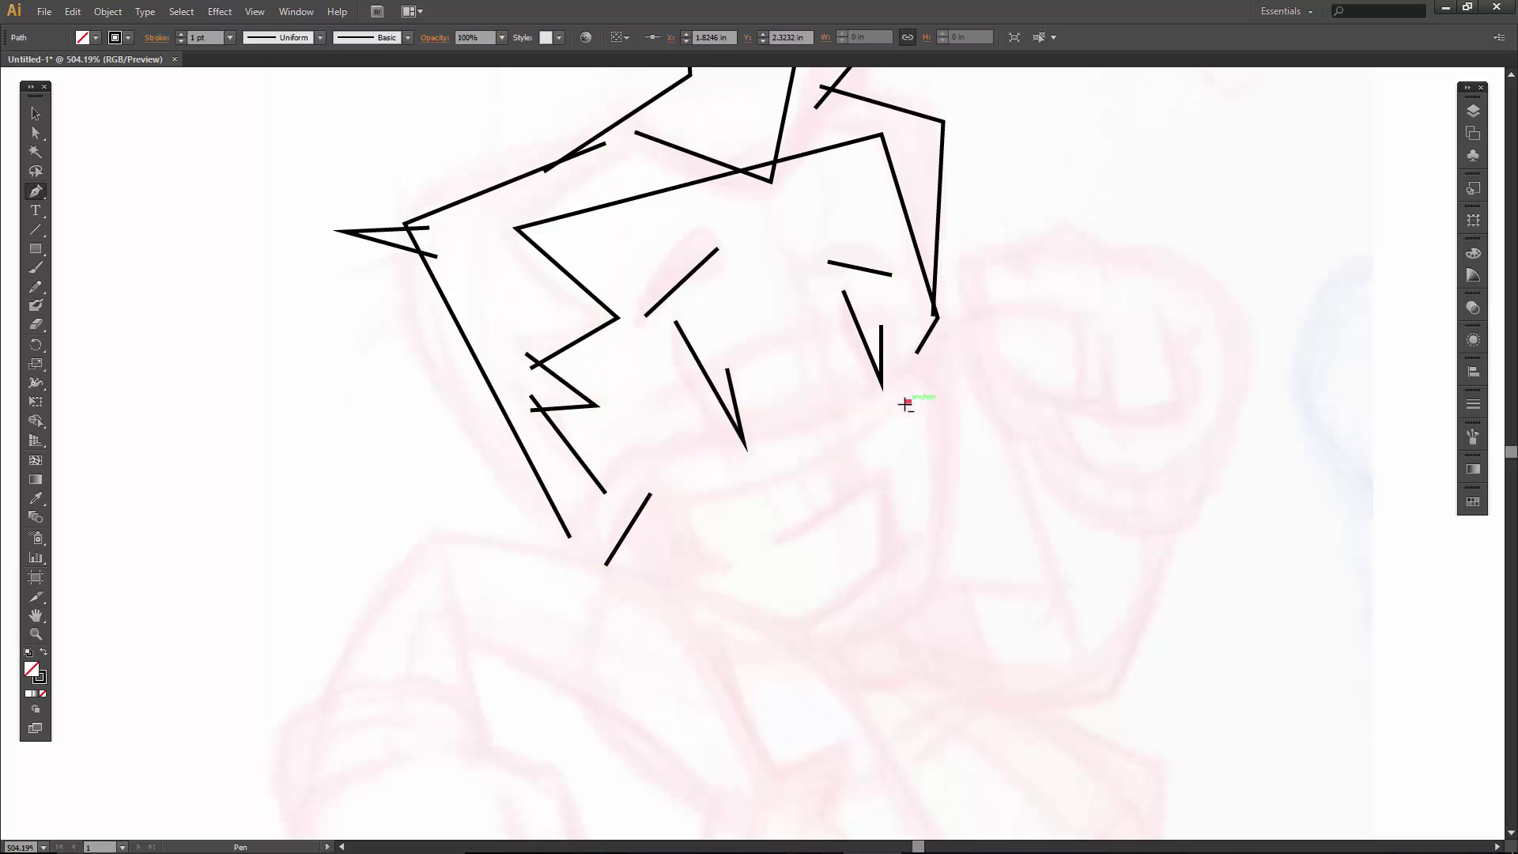
{"action": "left_click", "coordinate": [628, 507]}
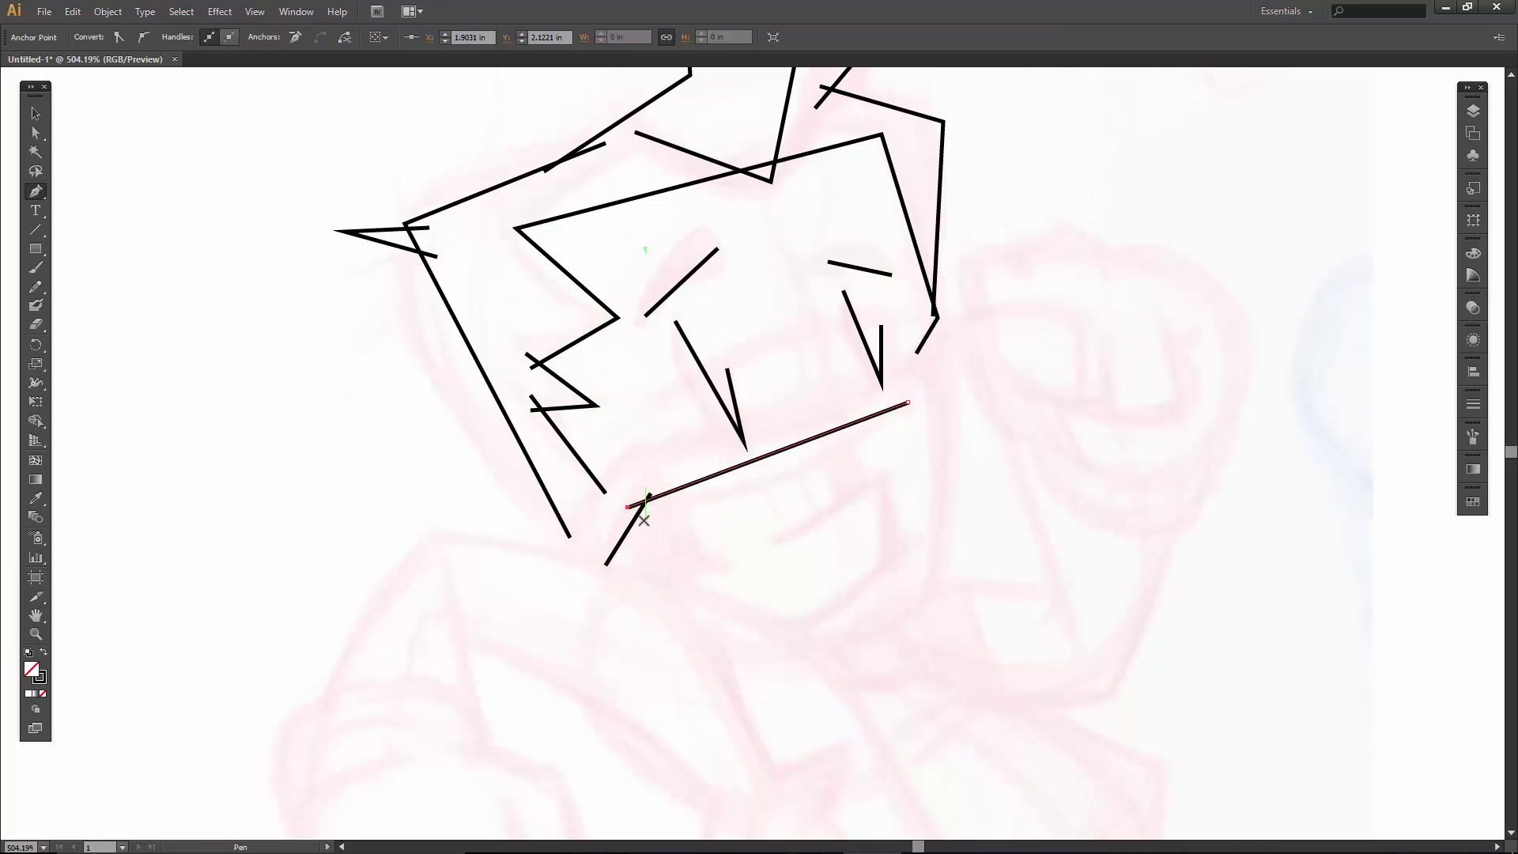
- Draw the inner mouth details: two short lines descending from the upper mouth line and a two-segment tongue and mouth edge path
{"action": "left_click", "coordinate": [673, 489]}
{"action": "left_click", "coordinate": [708, 560]}
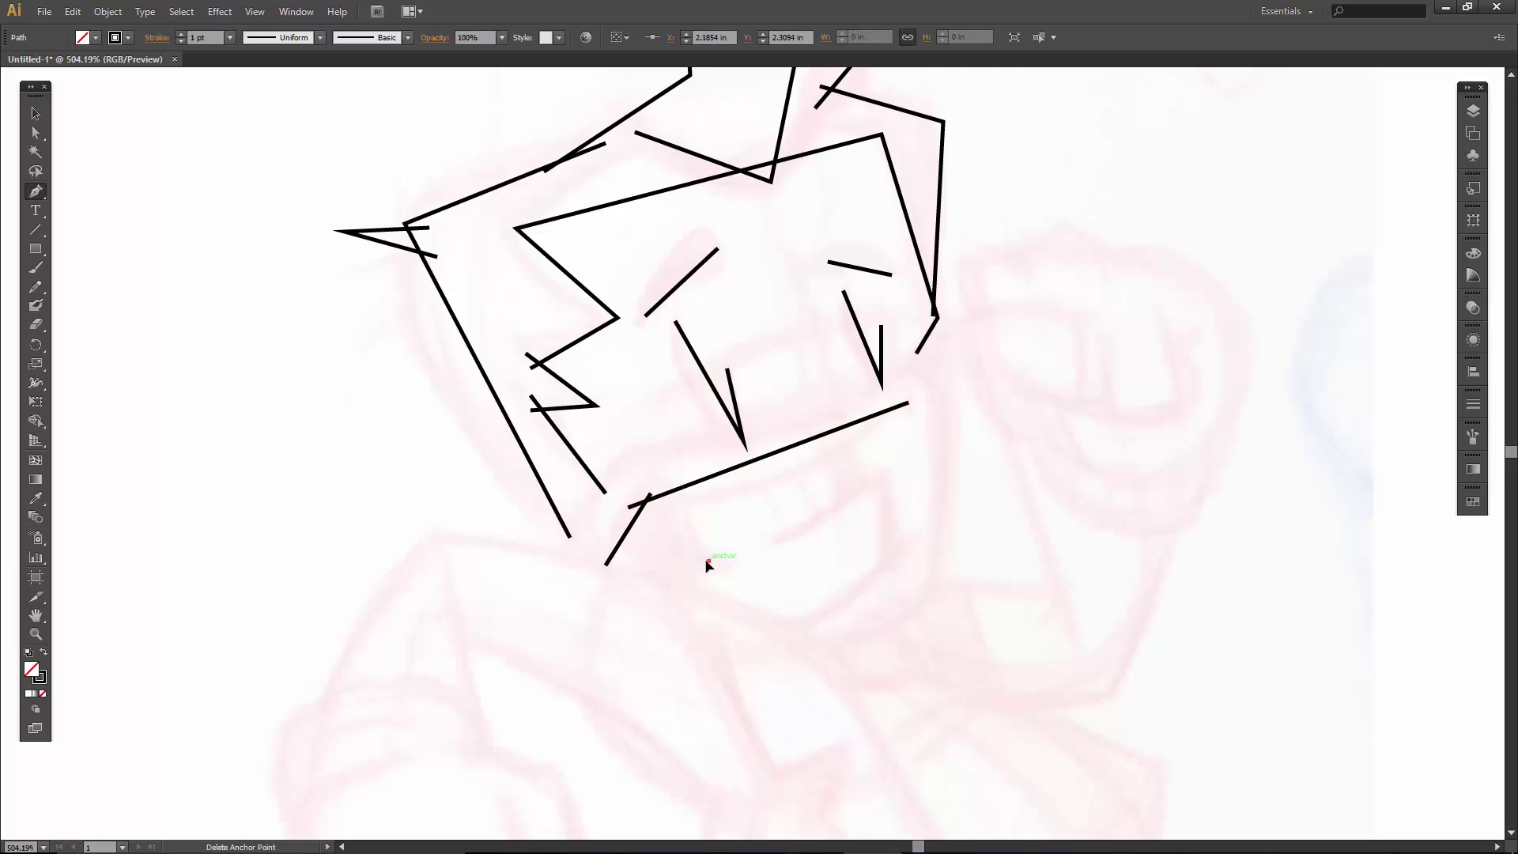
{"action": "left_click", "coordinate": [668, 484]}
{"action": "key", "text": "p"}
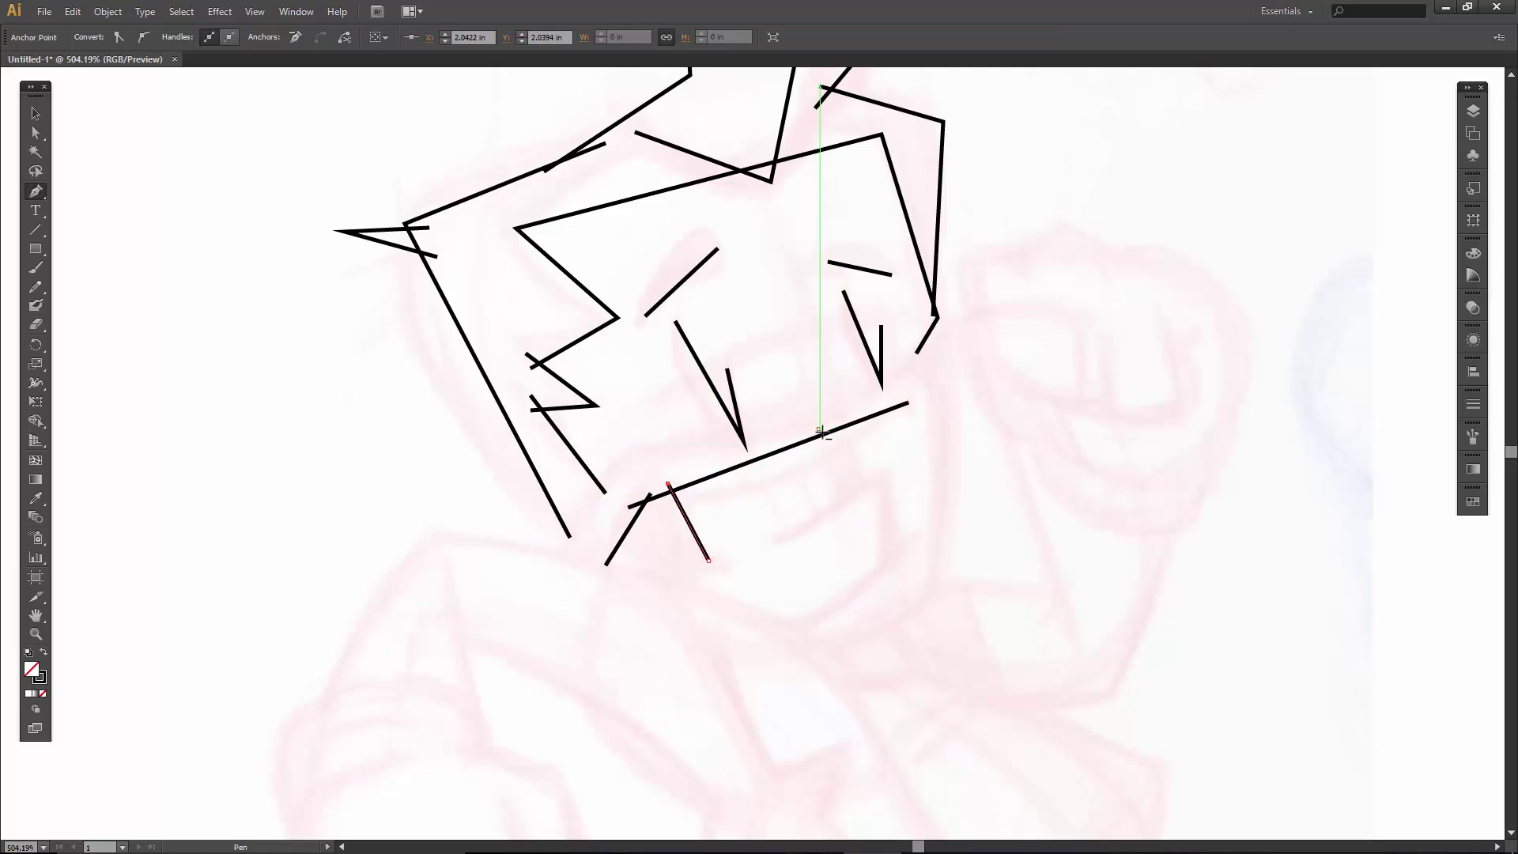
{"action": "left_click", "coordinate": [819, 429]}
{"action": "left_click", "coordinate": [892, 560]}
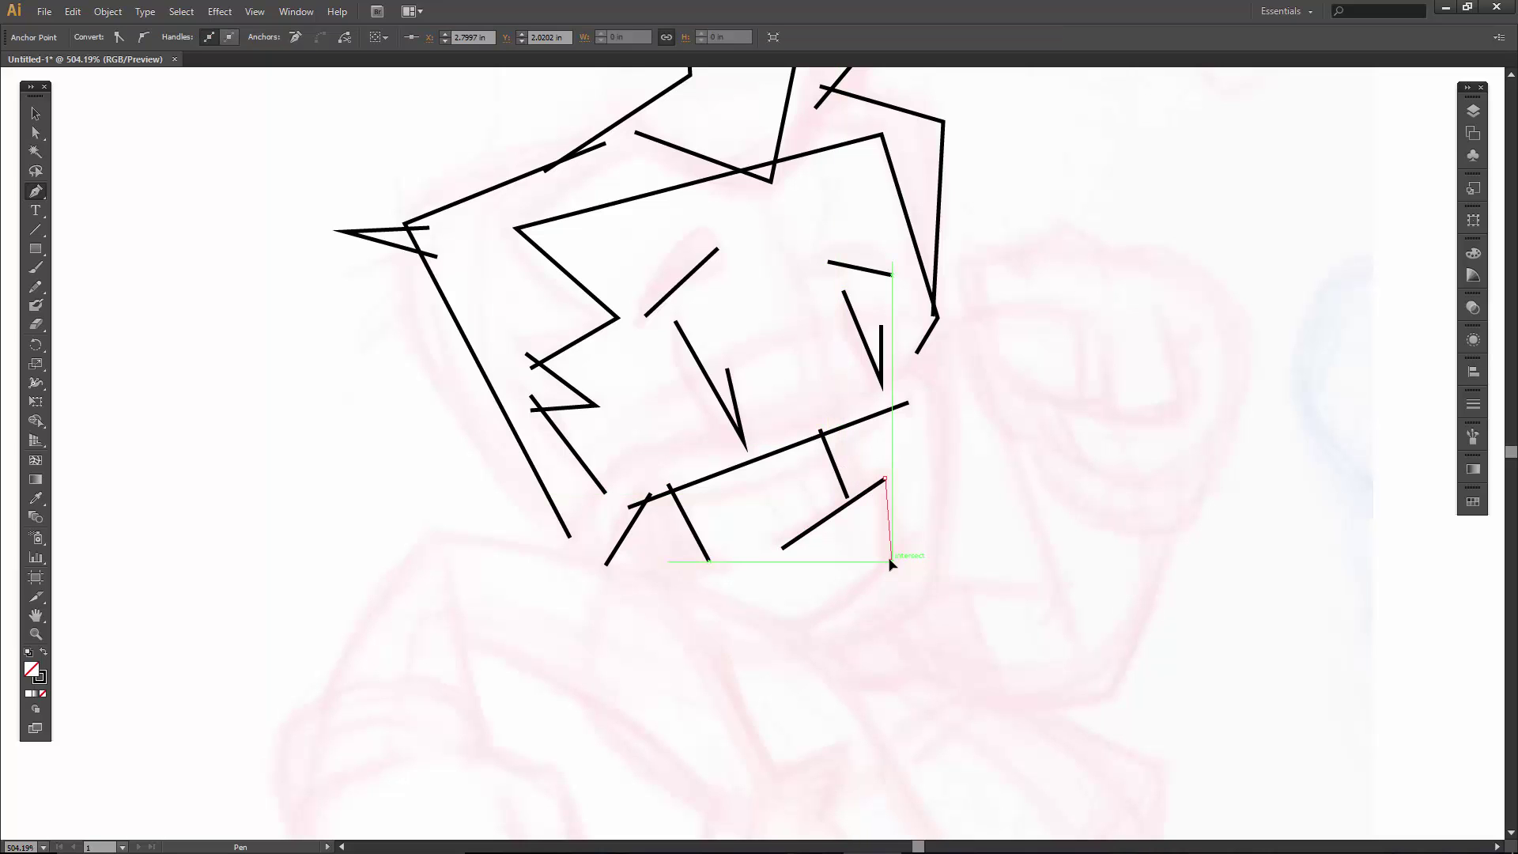
{"action": "key", "text": "p"}
- Draw a two-segment V-shaped open path beneath the mouth, ending at the left cheek line
{"action": "left_click", "coordinate": [908, 545]}
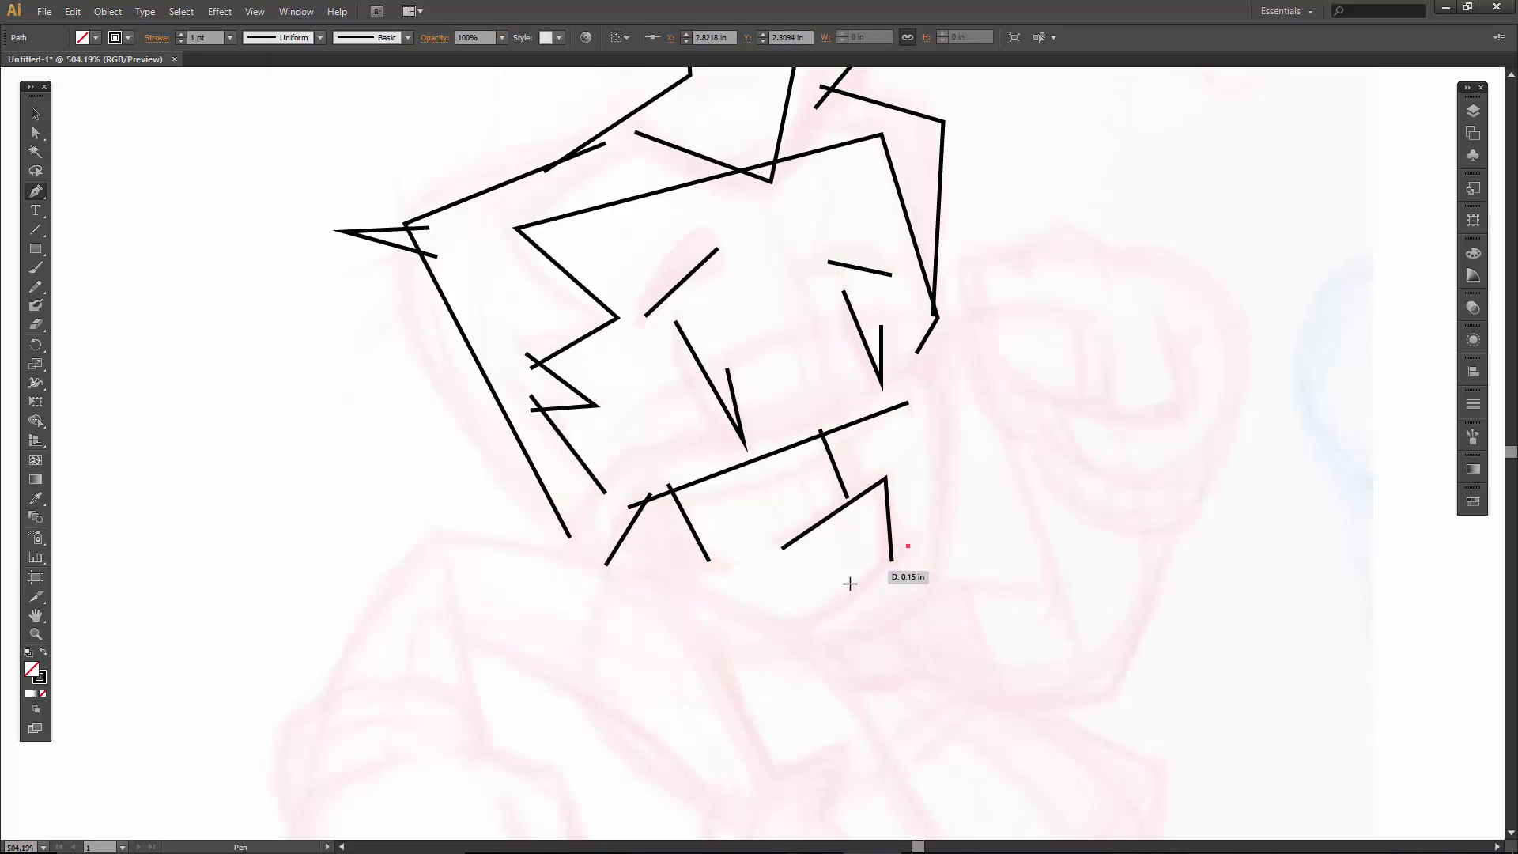
{"action": "left_click", "coordinate": [759, 635]}
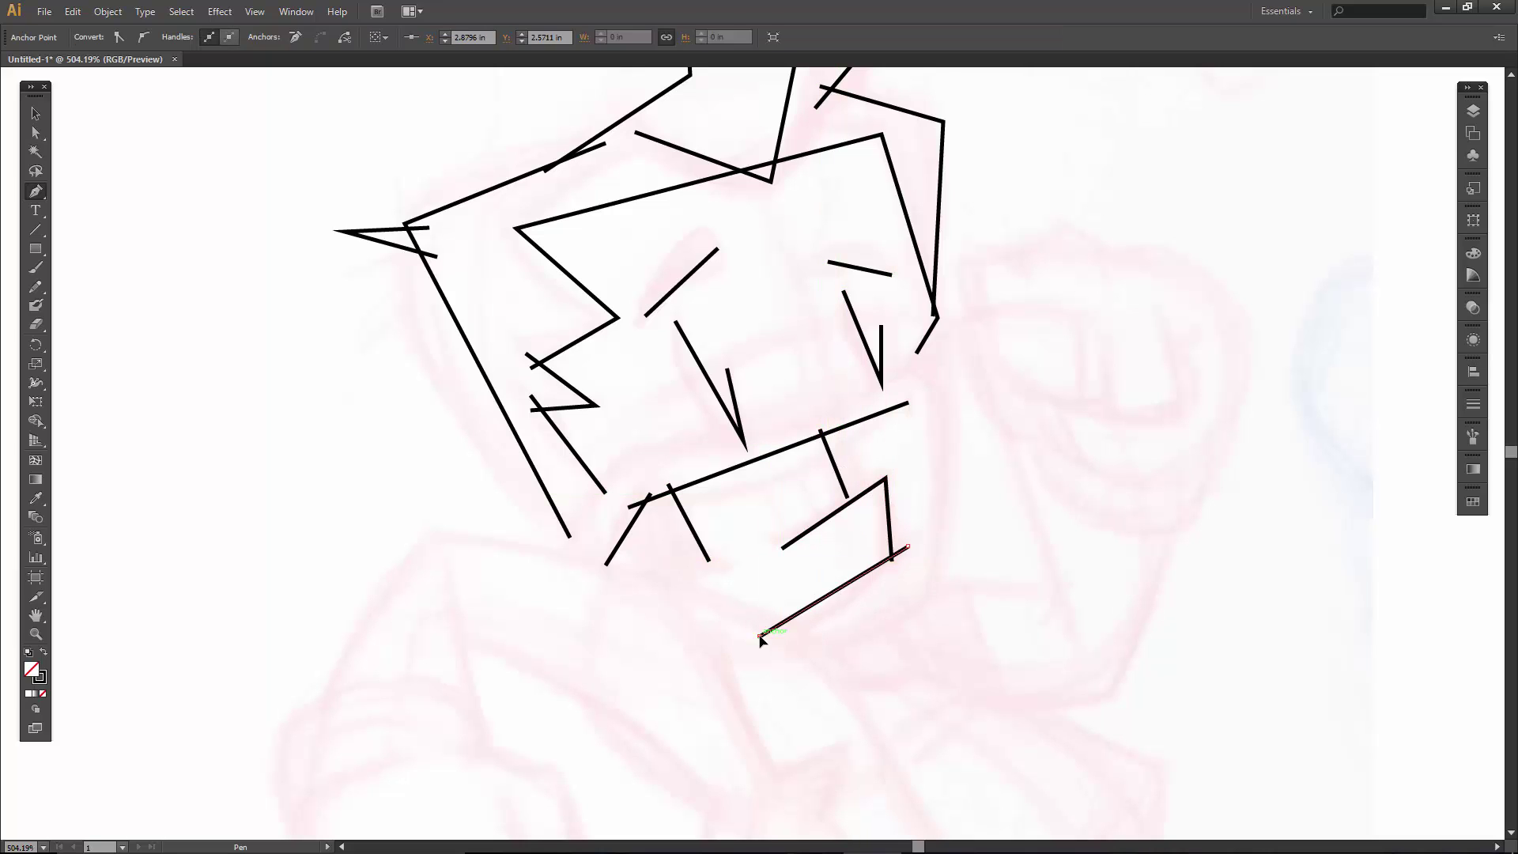
{"action": "left_click", "coordinate": [612, 532]}
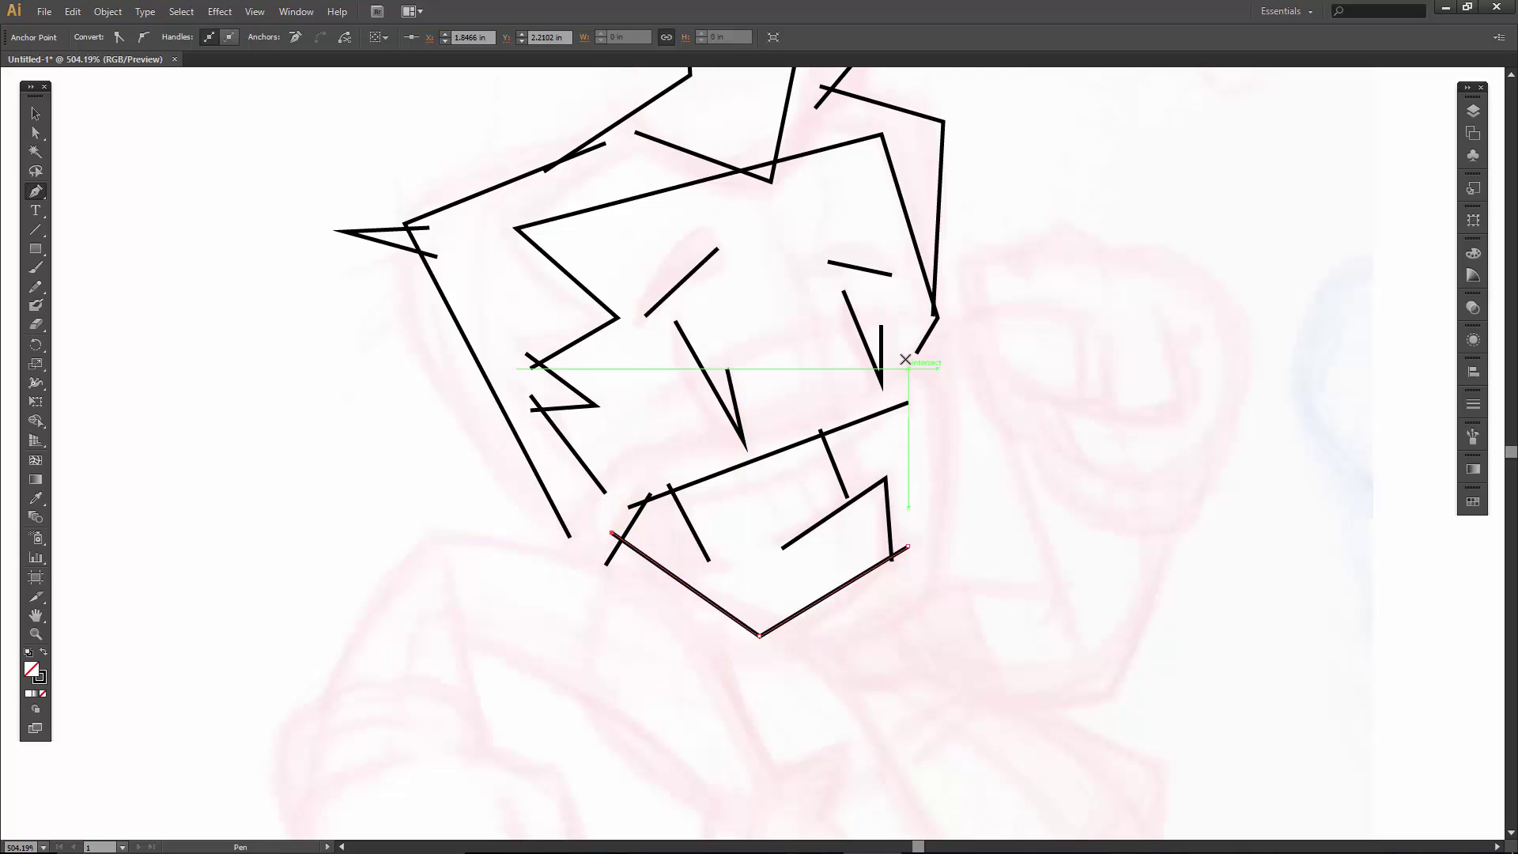
- Draw a three-segment open path for the right cheek and jaw, from below the hairline's end down toward the chin
{"action": "left_click", "coordinate": [904, 353]}
{"action": "left_click", "coordinate": [942, 393]}
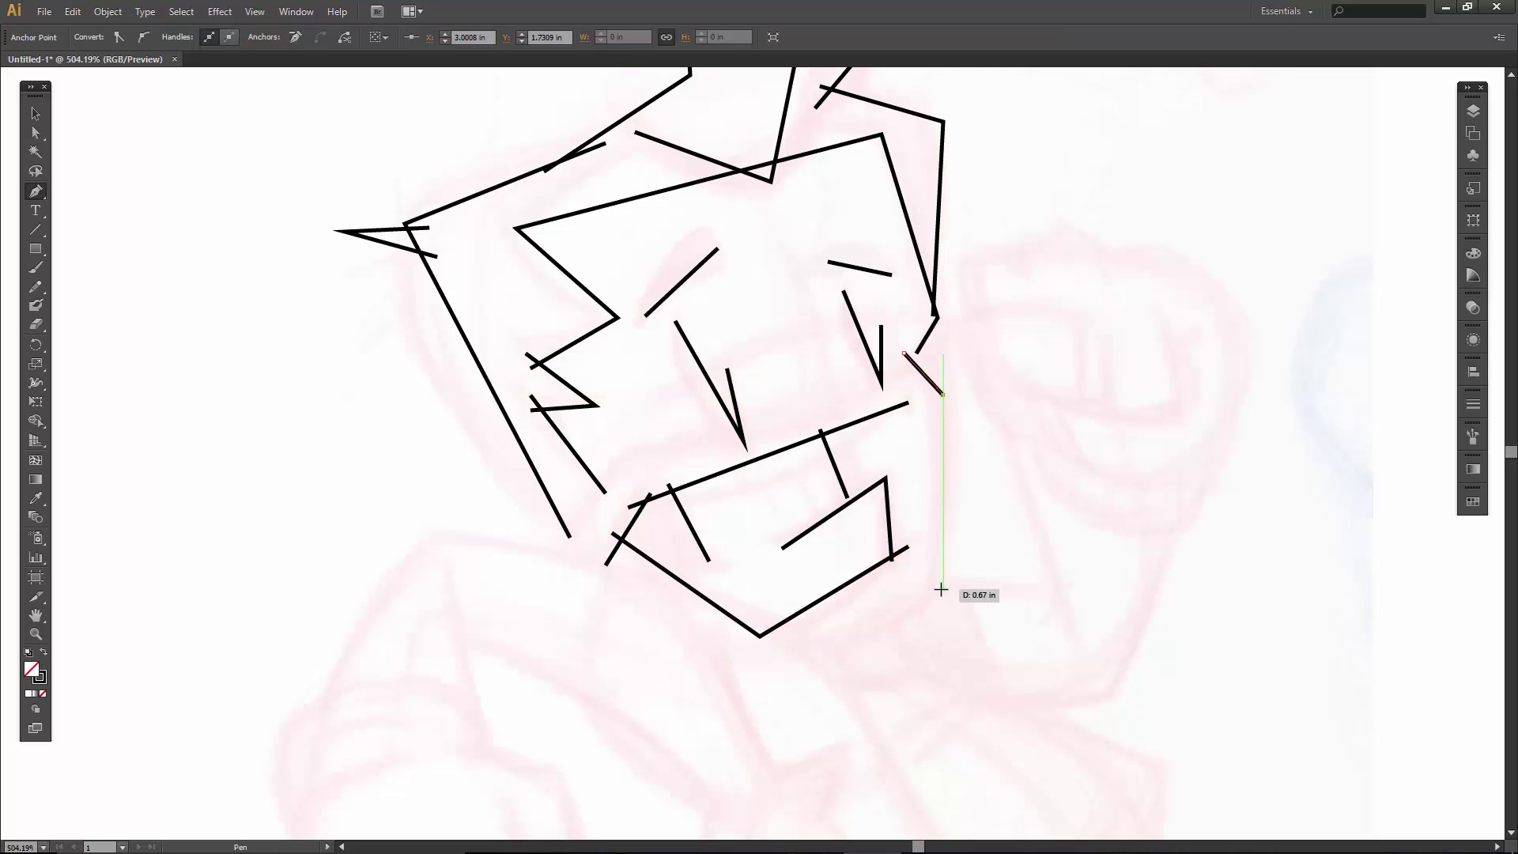
{"action": "left_click", "coordinate": [937, 576]}
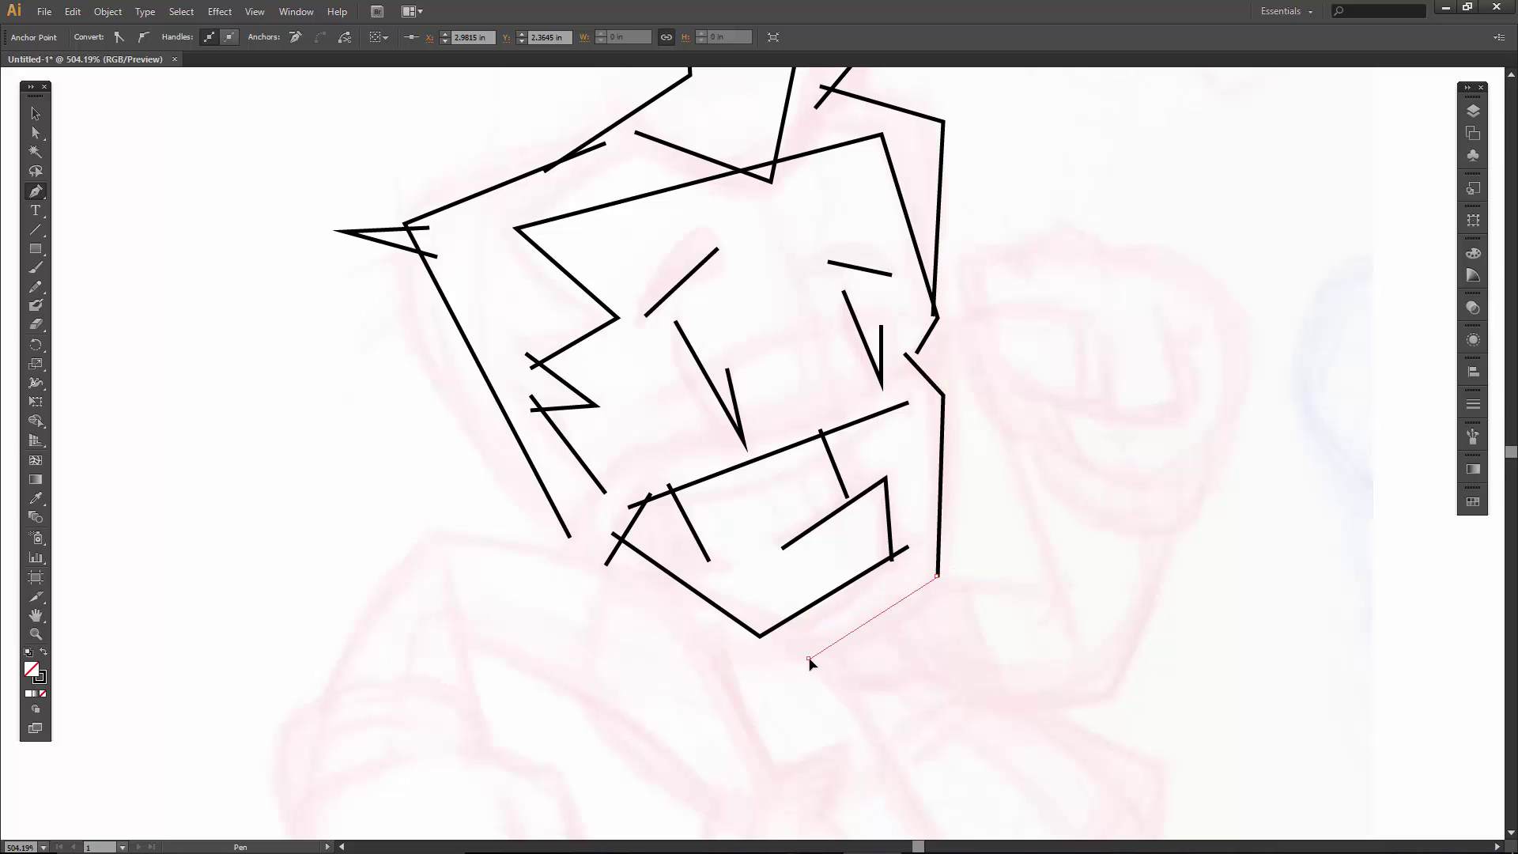
{"action": "left_click", "coordinate": [809, 660]}
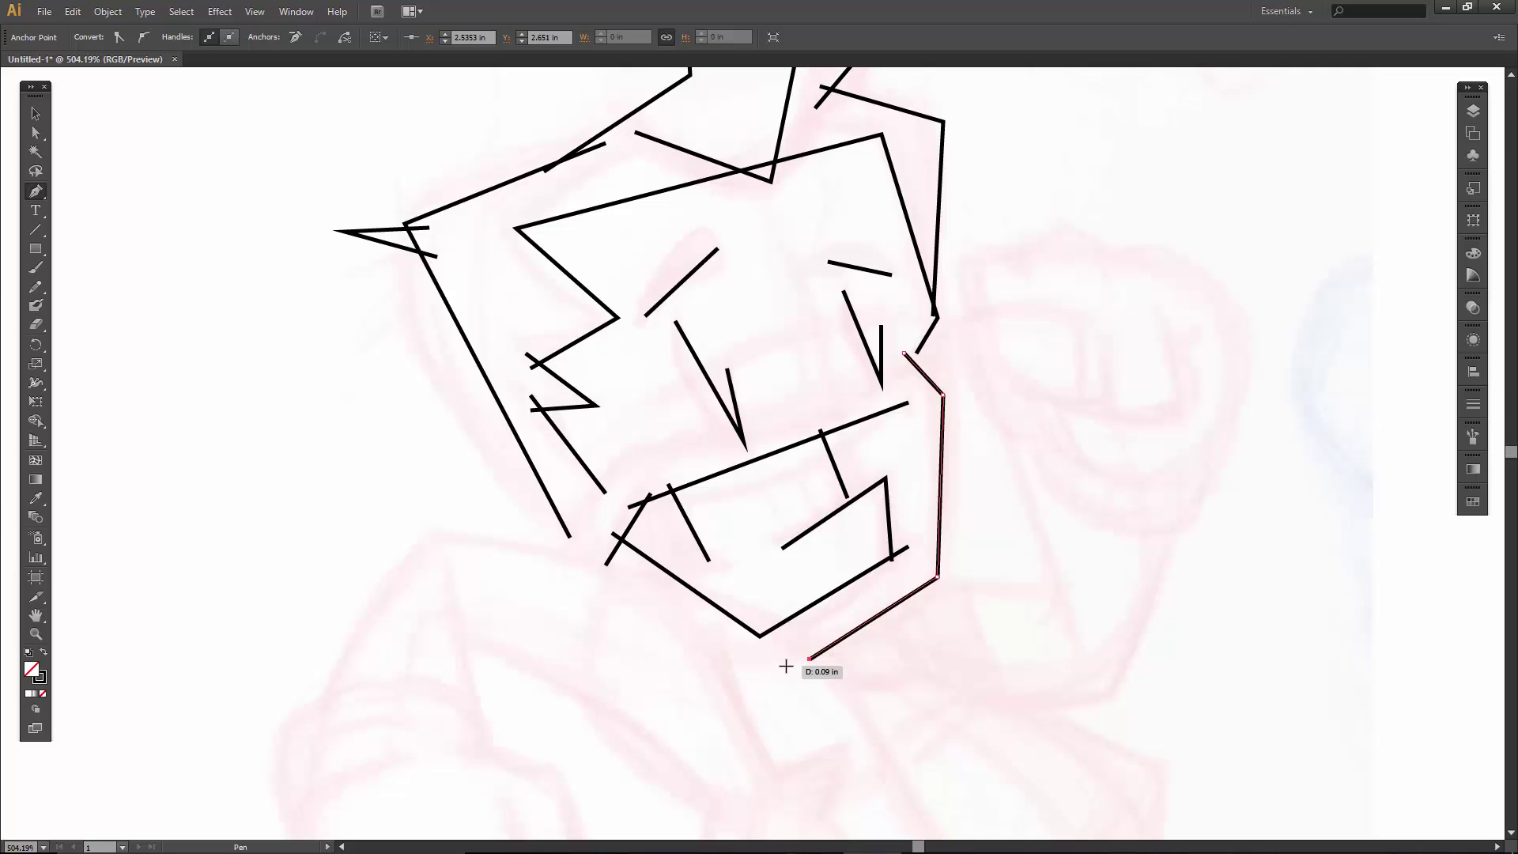
- Draw the left shoulder and outer arm as a two-segment open path, plus a straight inner arm line down to the hand
{"action": "mouse_move", "coordinate": [786, 664]}
{"action": "left_mouse_down"}
{"action": "mouse_move", "coordinate": [820, 501]}
{"action": "mouse_move", "coordinate": [799, 453]}
{"action": "mouse_move", "coordinate": [787, 463]}
{"action": "left_mouse_up"}
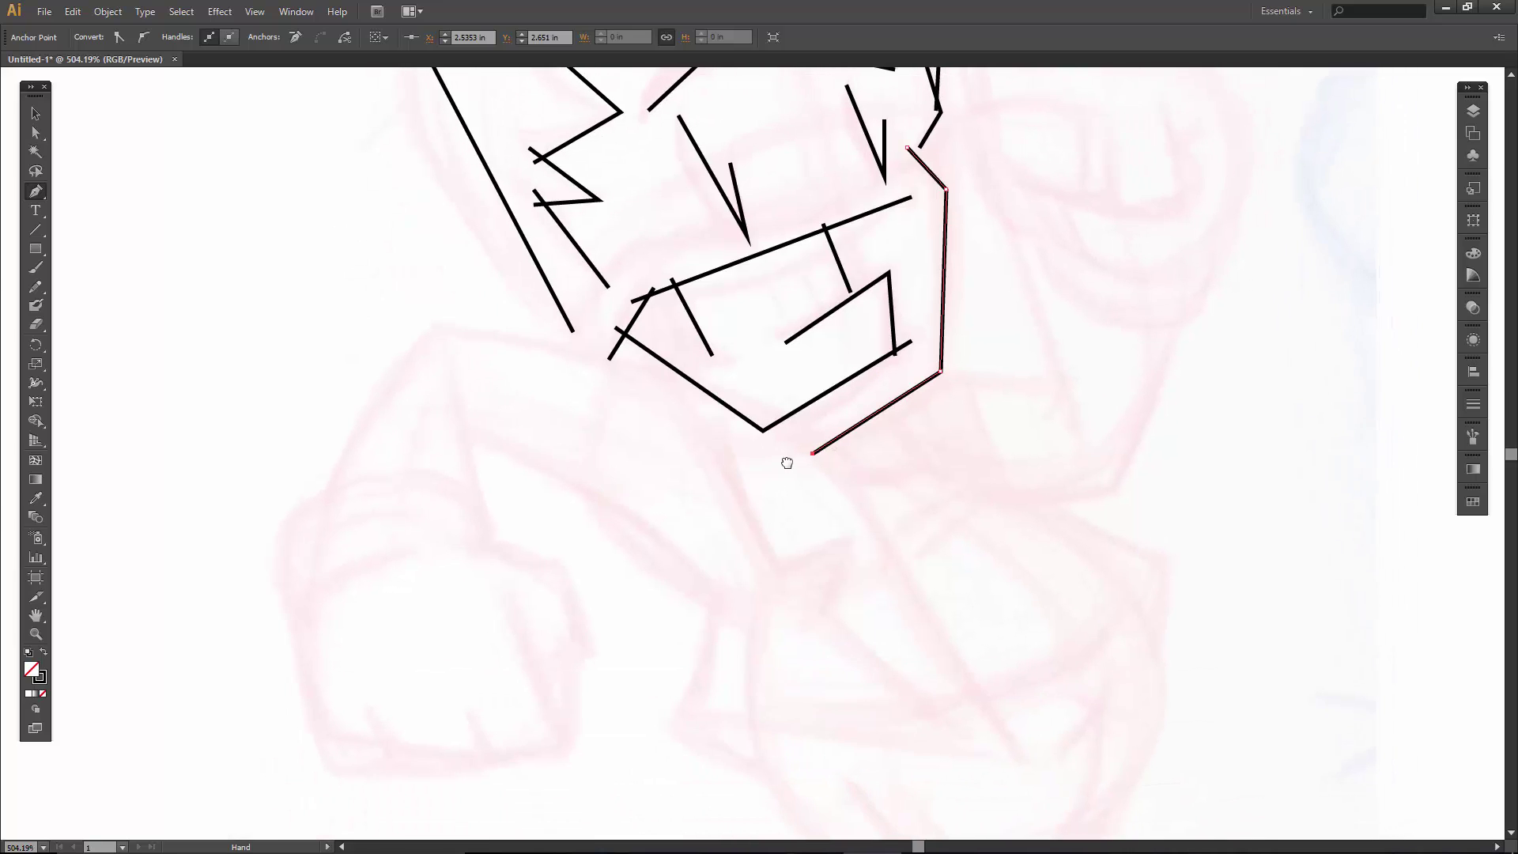
{"action": "left_click", "coordinate": [650, 375]}
{"action": "left_click", "coordinate": [436, 323]}
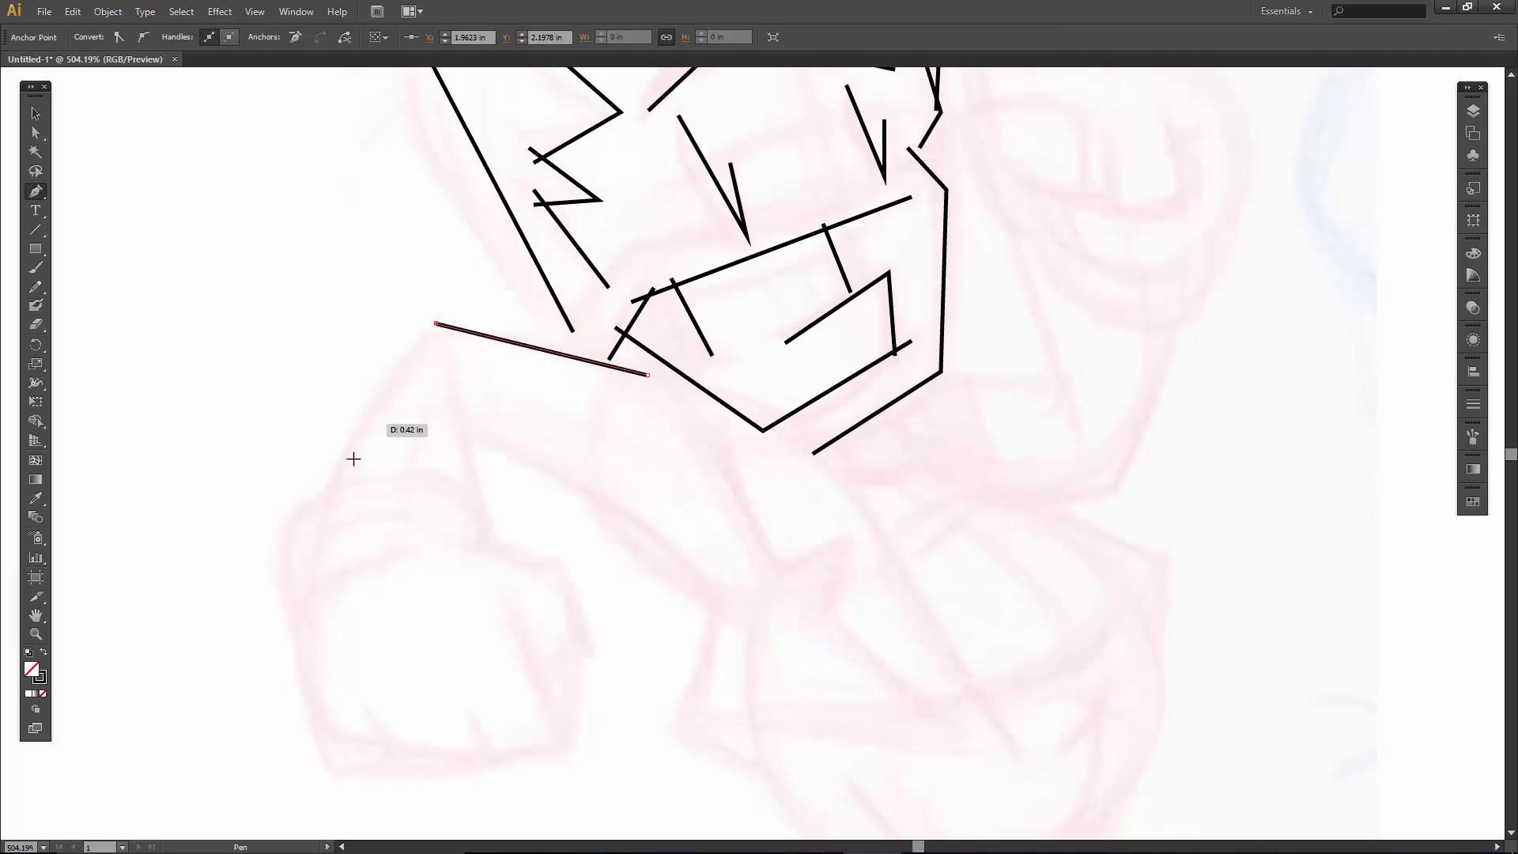
{"action": "left_click", "coordinate": [321, 511]}
{"action": "left_click", "coordinate": [459, 391]}
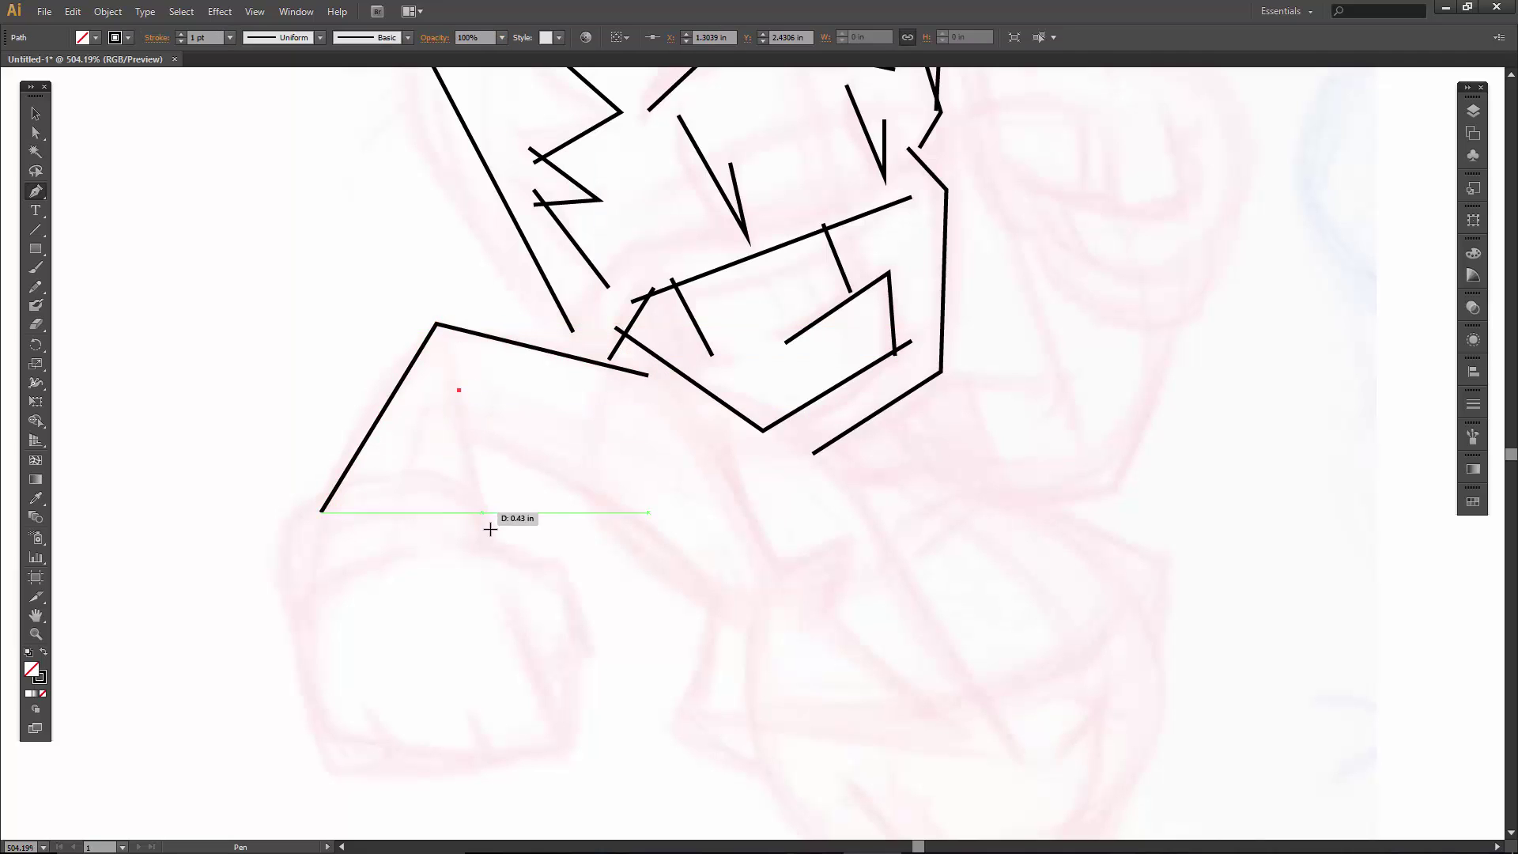
{"action": "left_click", "coordinate": [496, 553]}
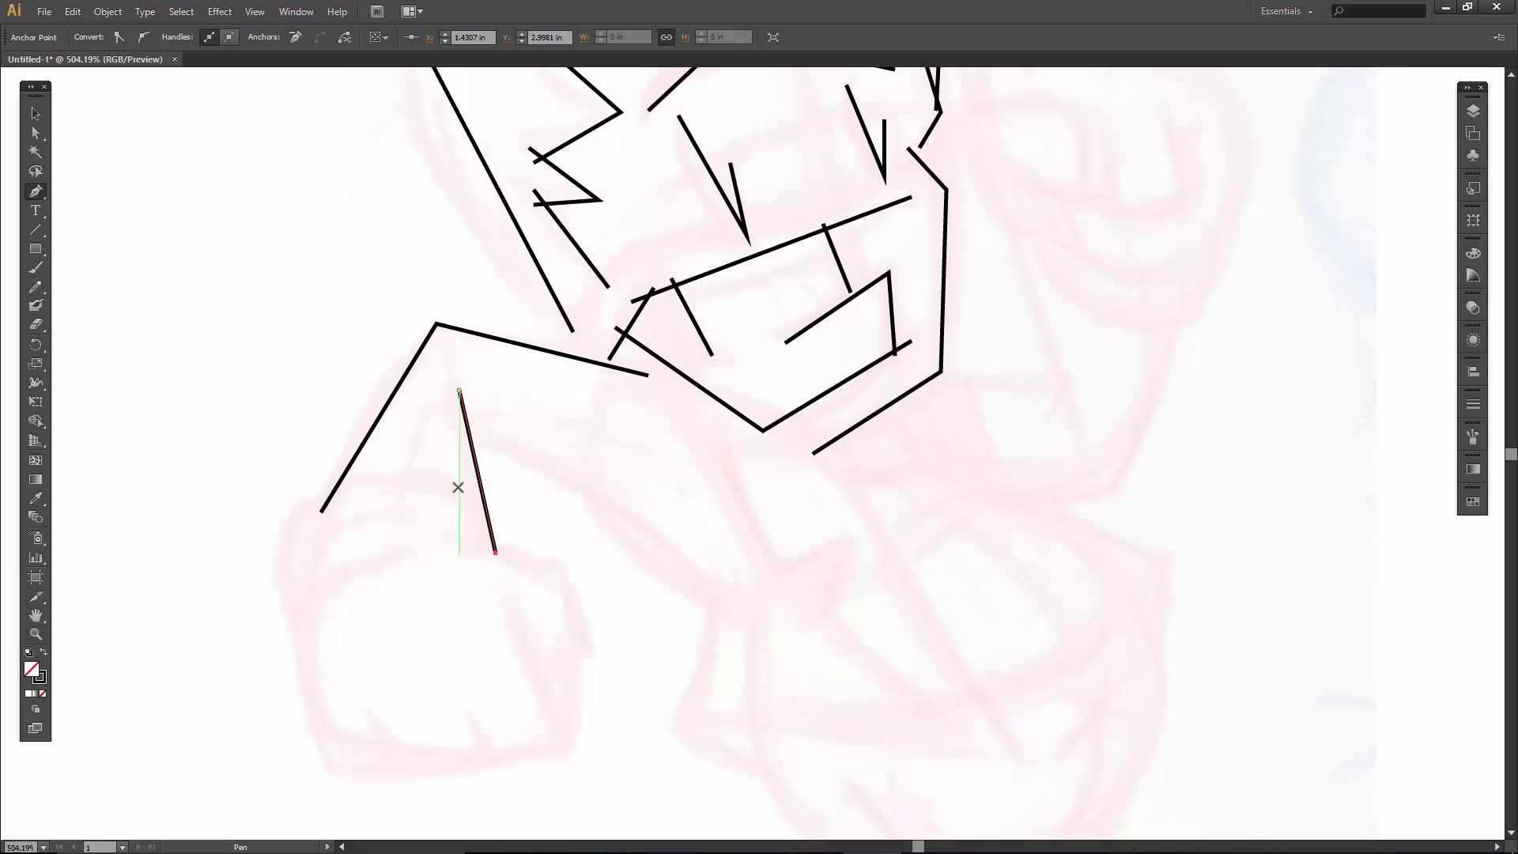
- Draw a three-segment open path for the left fist's outer contour, from the wrist down to the first fingertip
{"action": "left_click", "coordinate": [412, 473]}
{"action": "left_click", "coordinate": [297, 506]}
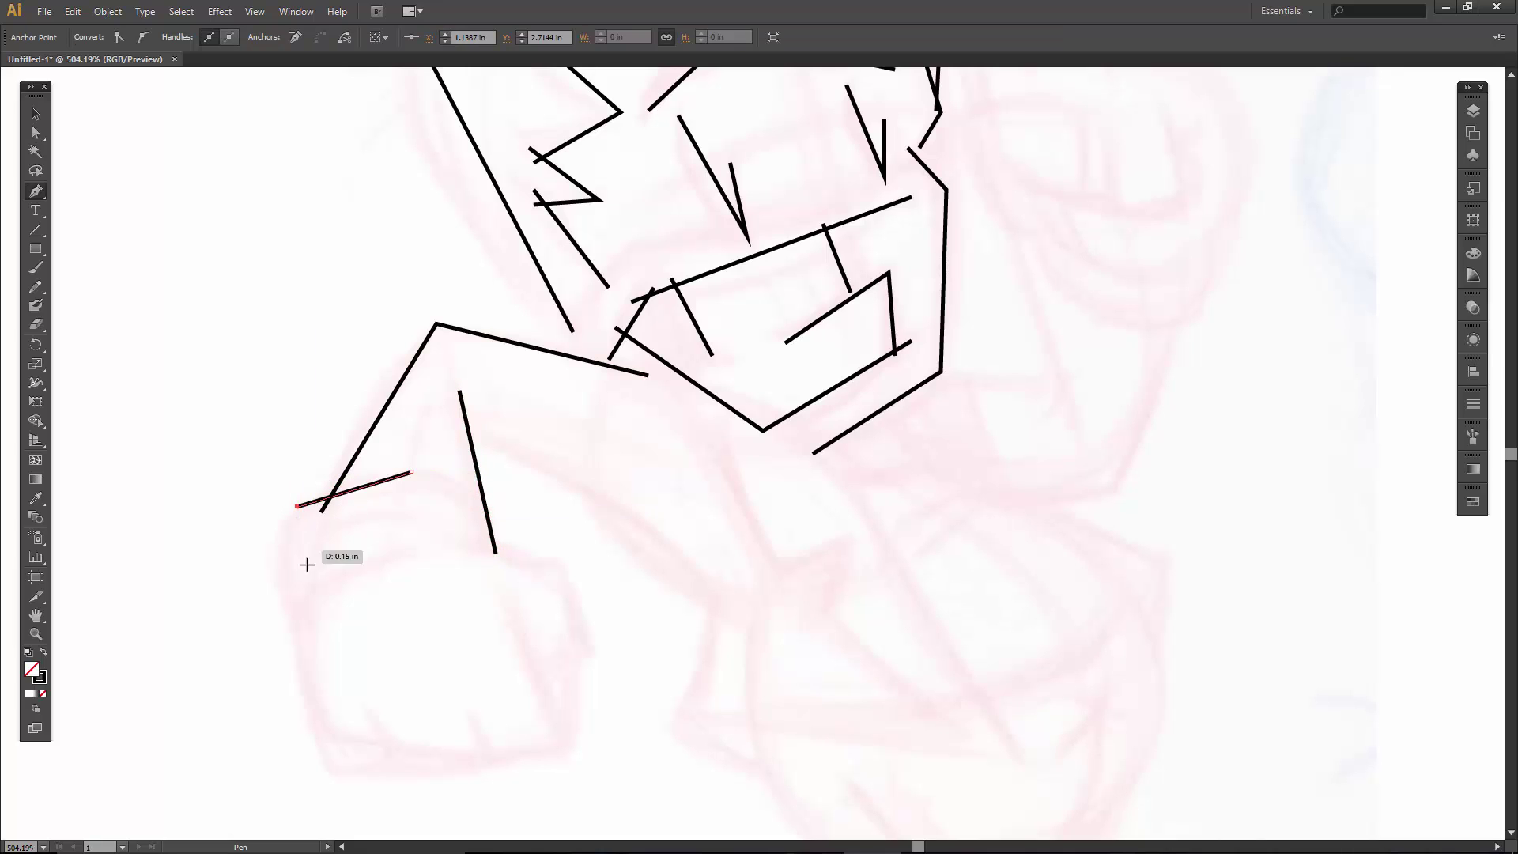
{"action": "left_click", "coordinate": [321, 735]}
{"action": "left_click", "coordinate": [385, 744]}
{"action": "left_click", "coordinate": [370, 717], "text": "ctrl"}
- Draw the middle finger section along the fist's lower edge as a two-segment open path
{"action": "left_click", "coordinate": [369, 718]}
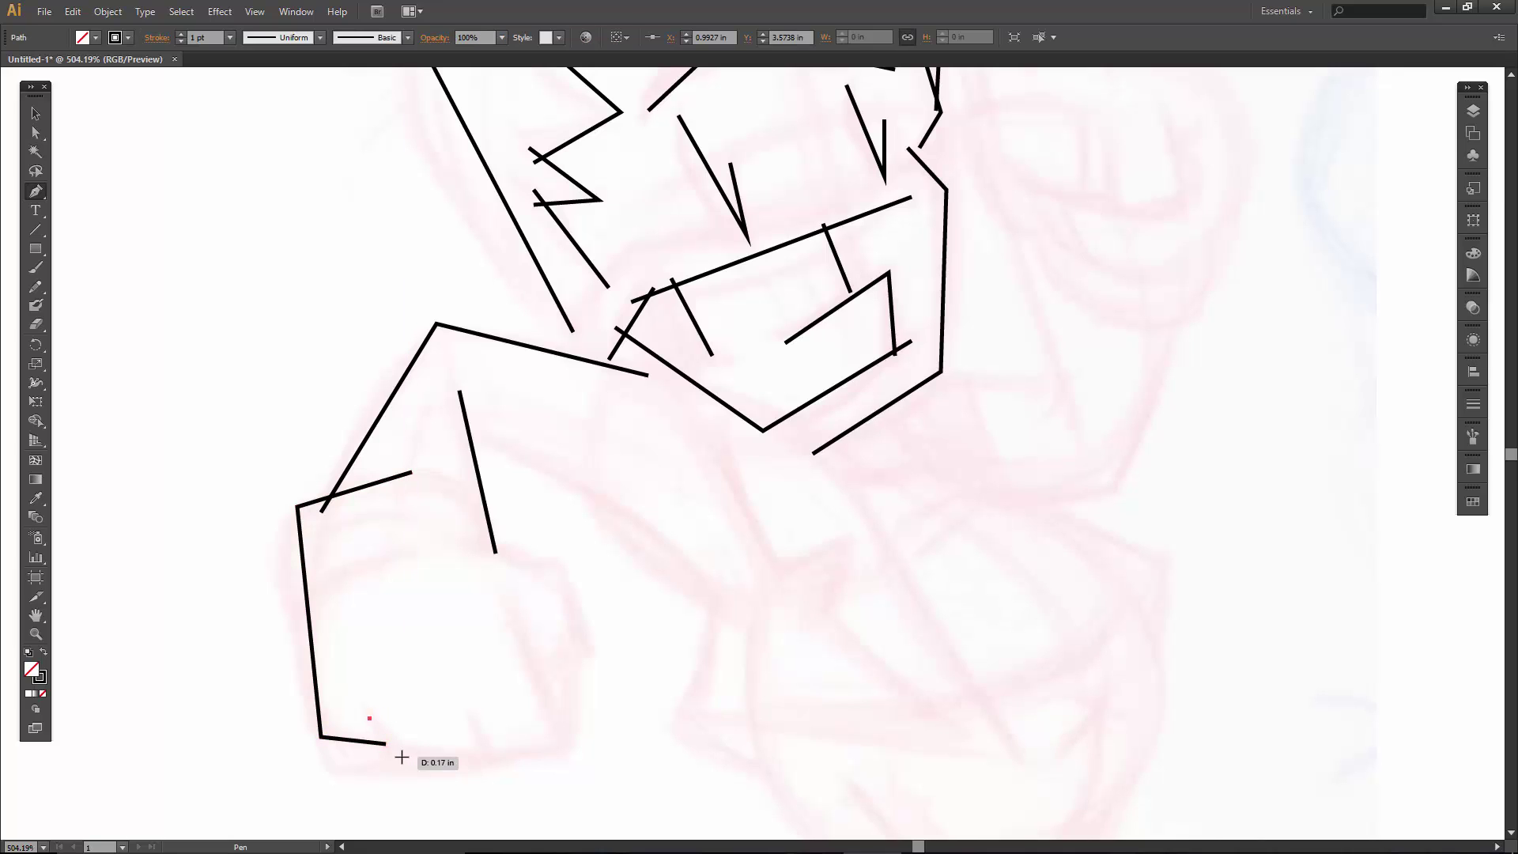
{"action": "left_click", "coordinate": [395, 762]}
{"action": "left_click", "coordinate": [498, 765]}
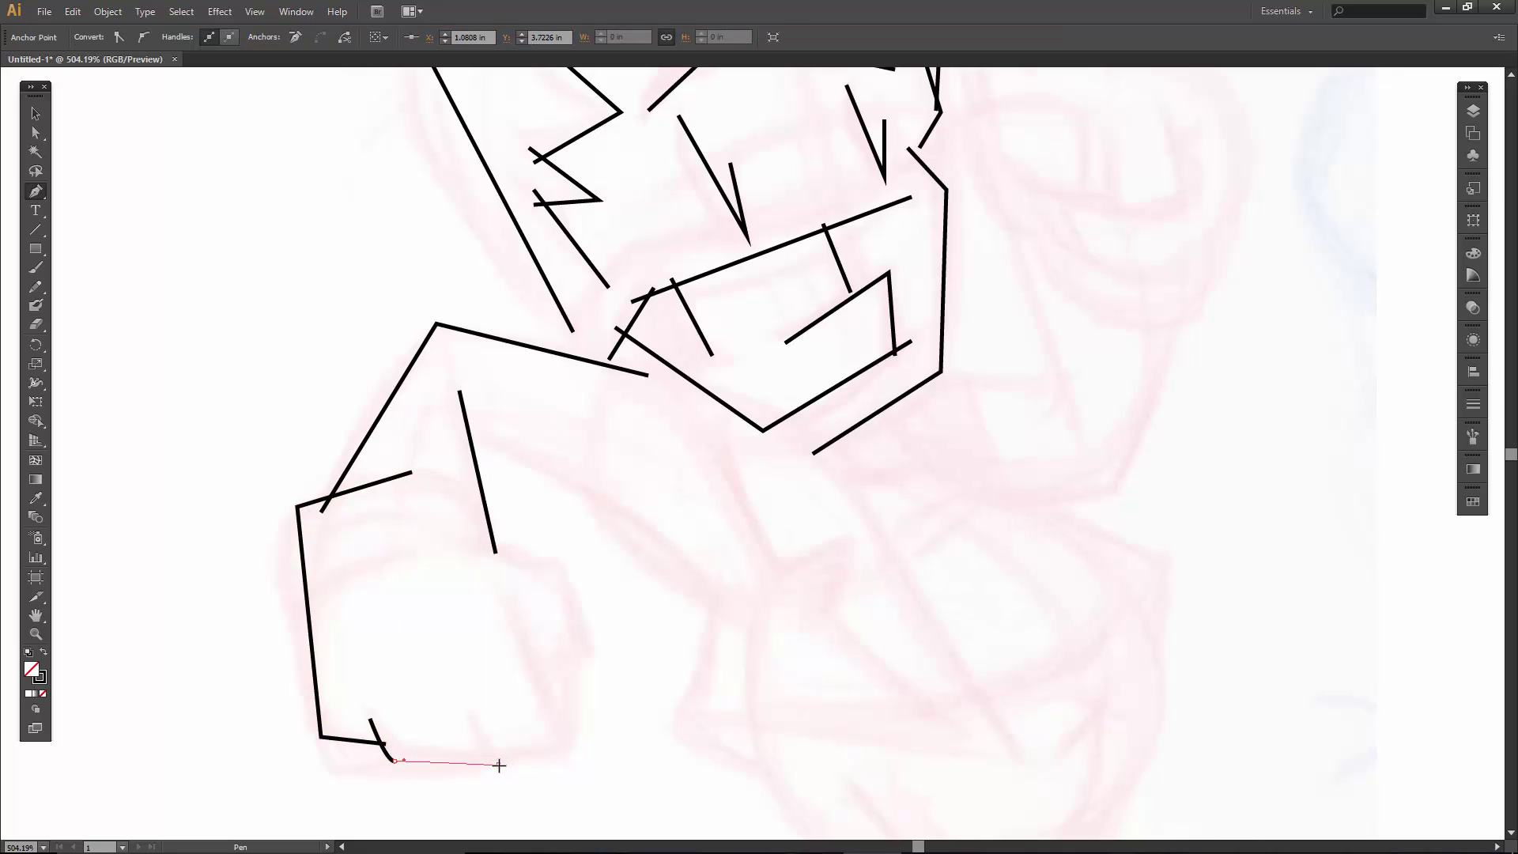
{"action": "left_click", "coordinate": [472, 714], "text": "ctrl"}
- Draw the fist's last finger as a three-segment open path with a straight slanted line just inside it
{"action": "left_click", "coordinate": [472, 714]}
{"action": "left_click", "coordinate": [501, 773]}
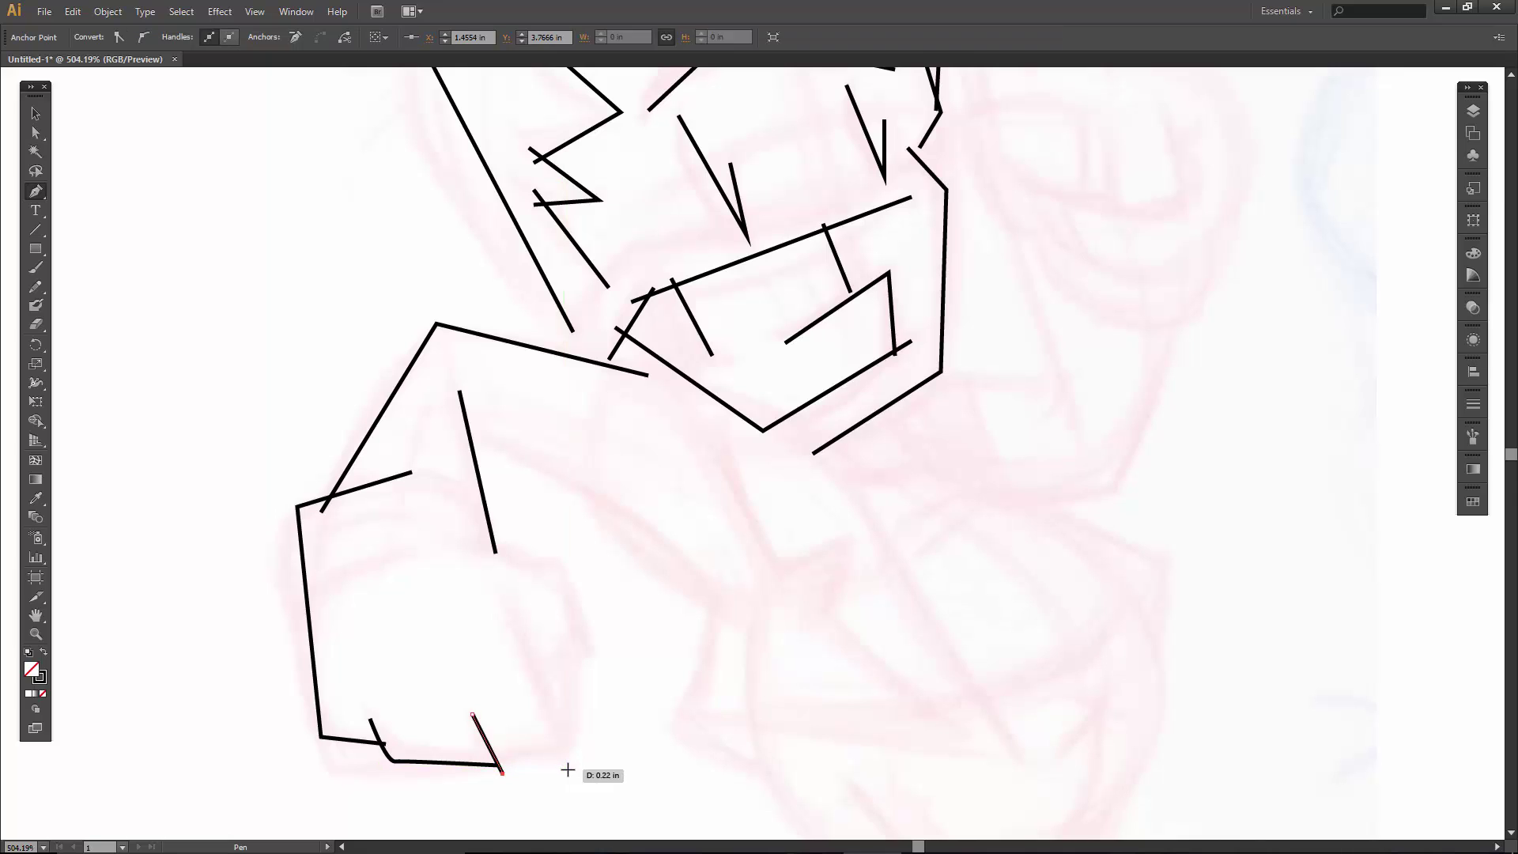
{"action": "left_click", "coordinate": [566, 768]}
{"action": "left_click", "coordinate": [571, 663]}
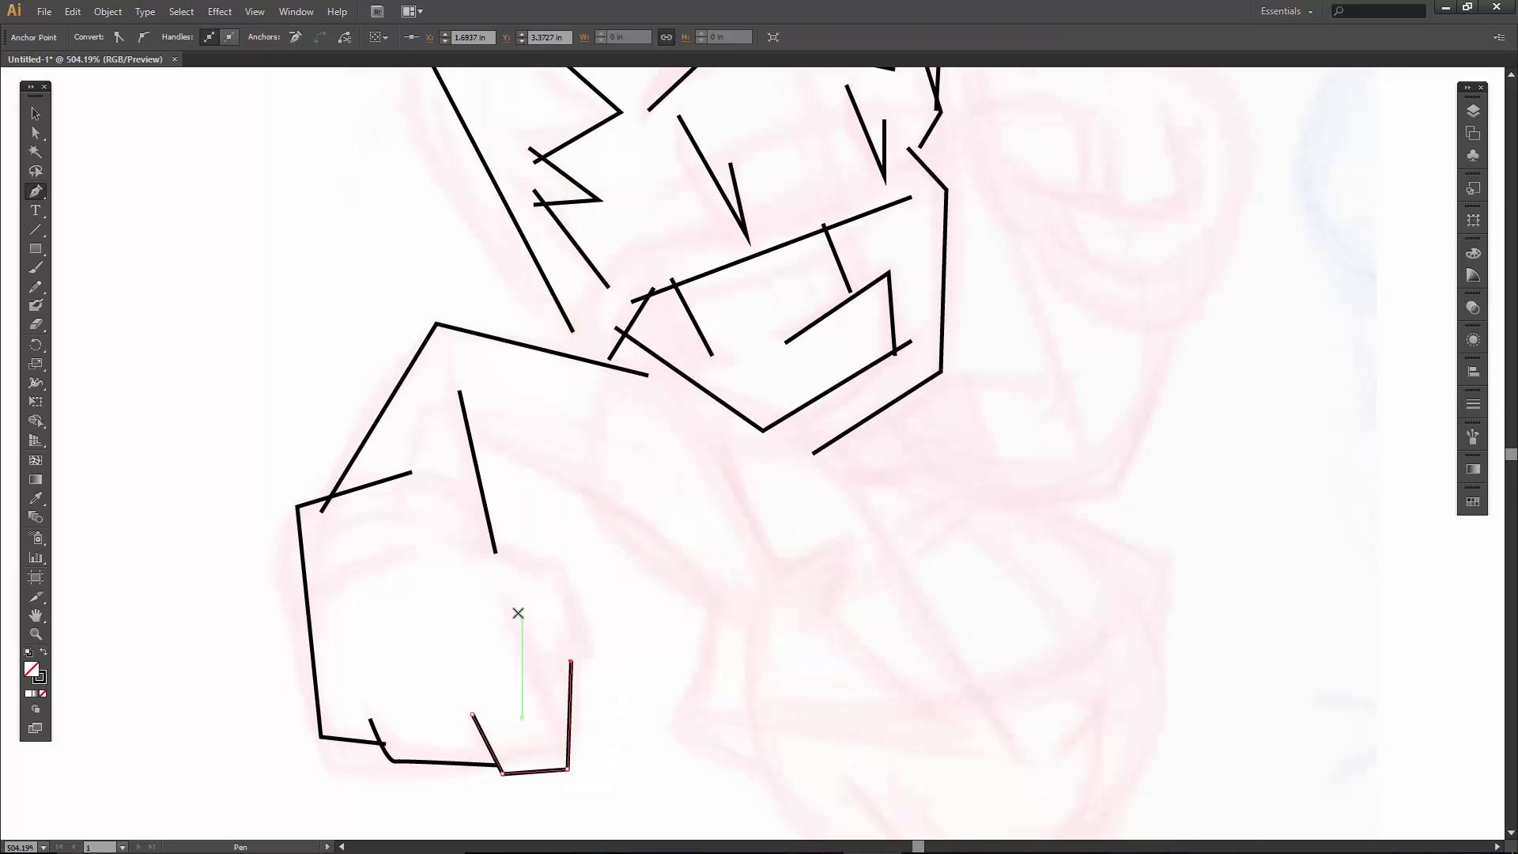
{"action": "left_click", "coordinate": [523, 645], "text": "ctrl"}
{"action": "left_click", "coordinate": [557, 734]}
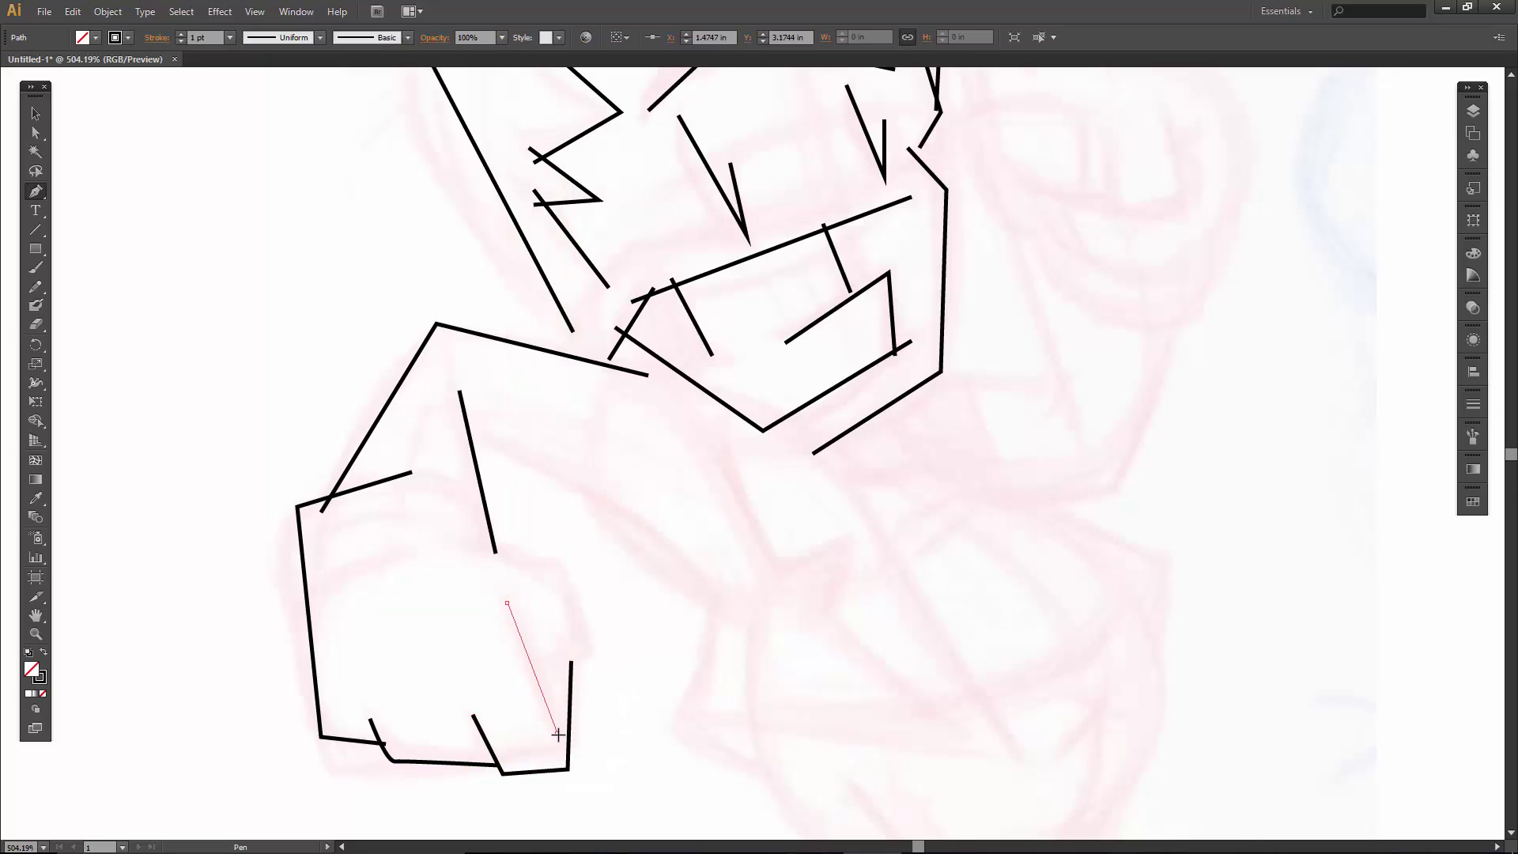
{"action": "left_click", "coordinate": [552, 670], "text": "ctrl"}
- Draw the fist's right edge up to the wrist as a three-segment open path, plus a short slanted line inside the upper fist
{"action": "left_click", "coordinate": [552, 668]}
{"action": "left_click", "coordinate": [604, 656]}
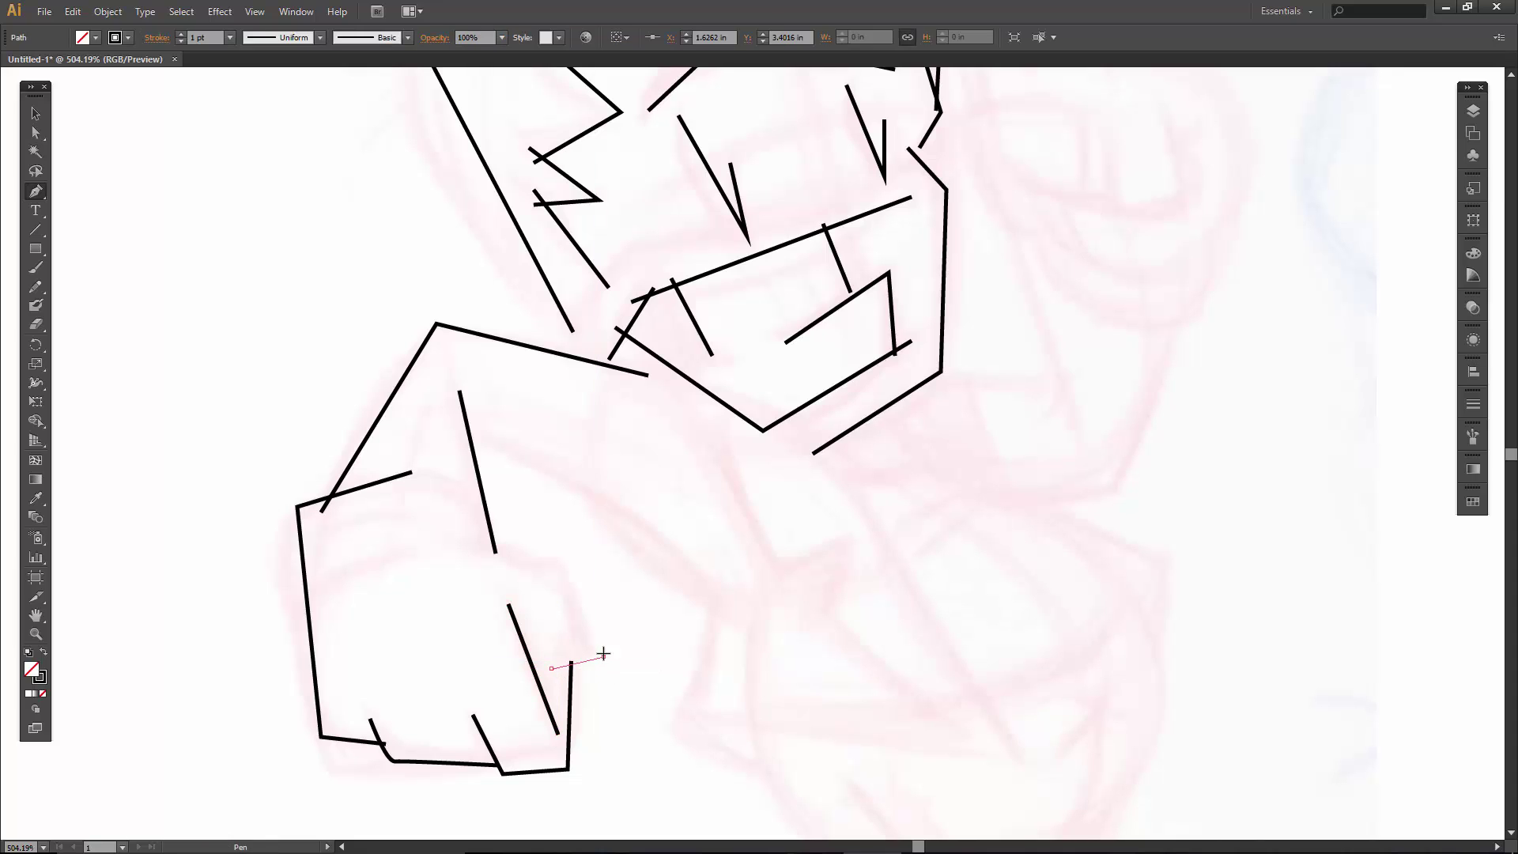
{"action": "left_click", "coordinate": [564, 564]}
{"action": "left_click", "coordinate": [462, 542]}
{"action": "left_click", "coordinate": [394, 547], "text": "ctrl"}
{"action": "left_click", "coordinate": [394, 548]}
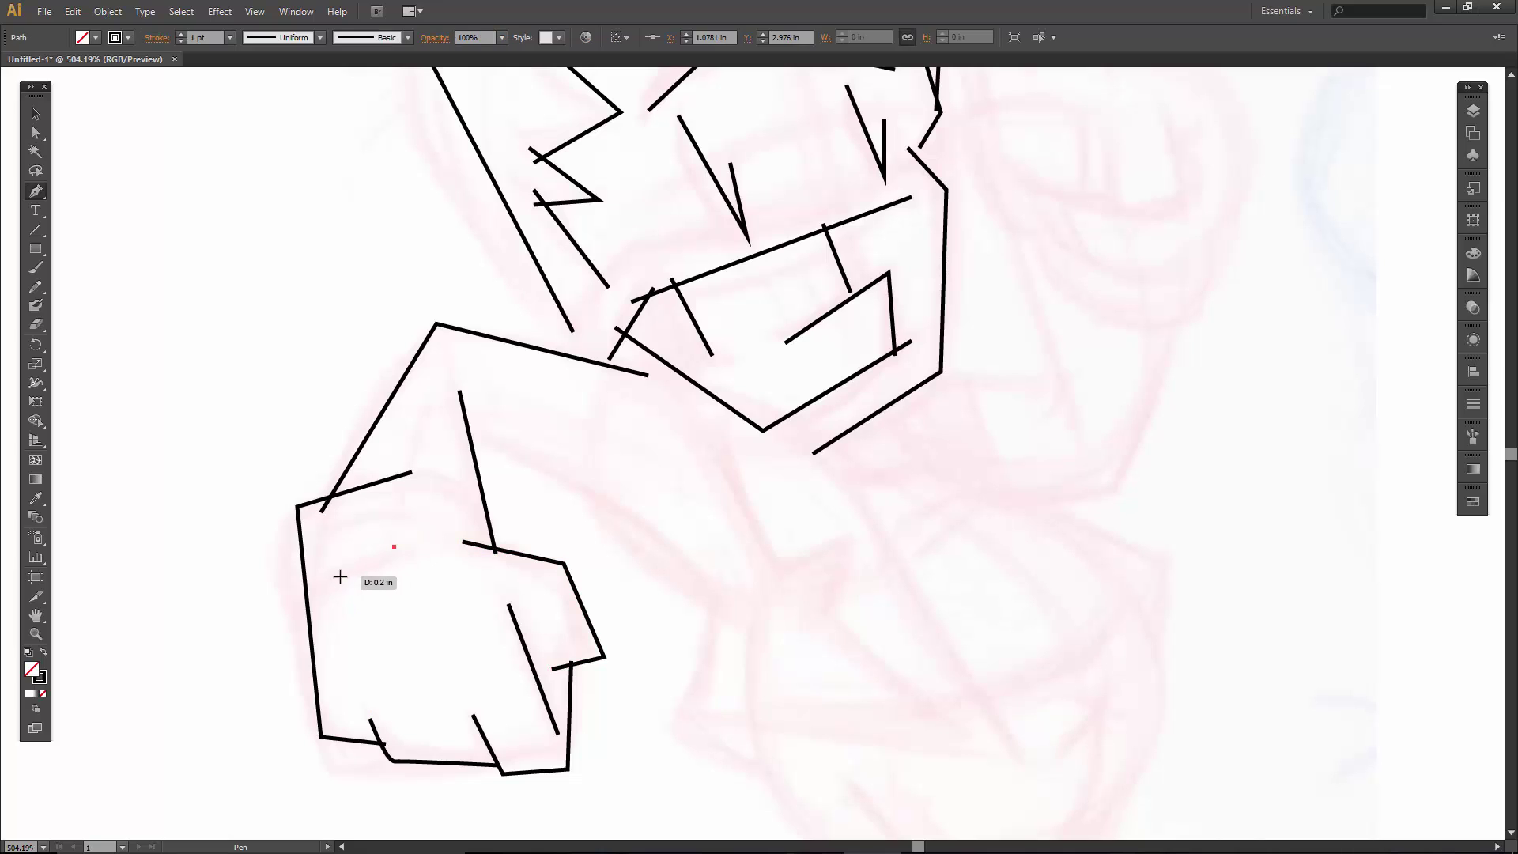
{"action": "left_click", "coordinate": [325, 582]}
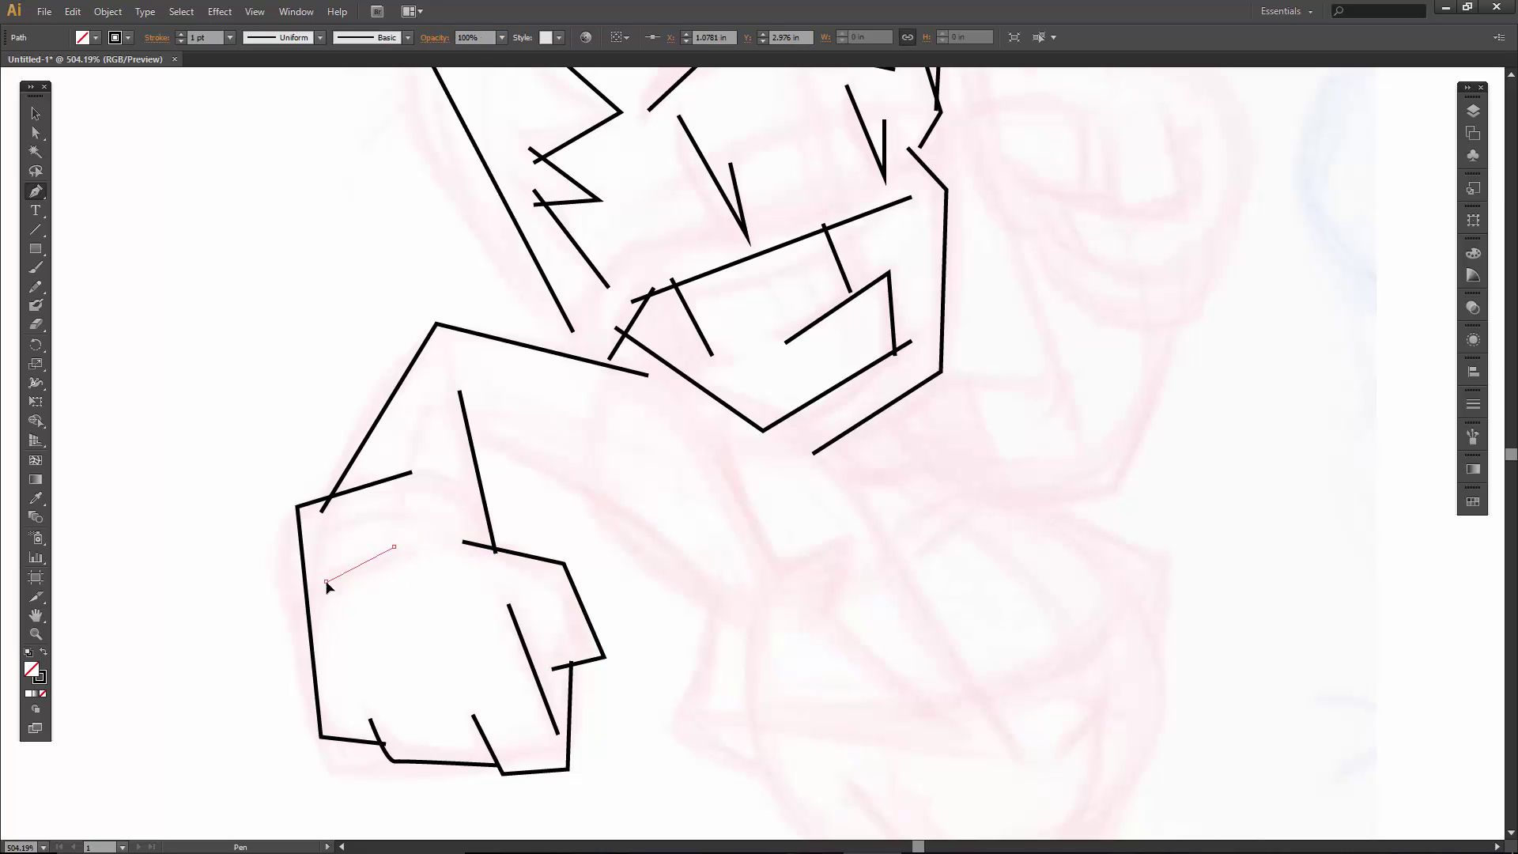
{"action": "left_click", "coordinate": [457, 444], "text": "ctrl"}
- Draw a small two-segment V-shaped open path for the fold across the left inner arm line
{"action": "left_click", "coordinate": [454, 431]}
{"action": "left_click", "coordinate": [495, 466]}
{"action": "left_click", "coordinate": [514, 418]}
{"action": "left_click", "coordinate": [492, 441], "text": "ctrl"}
- Draw a three-segment open path from the arm fold along the sleeve's underside and down the left side of the torso
{"action": "left_click", "coordinate": [492, 441]}
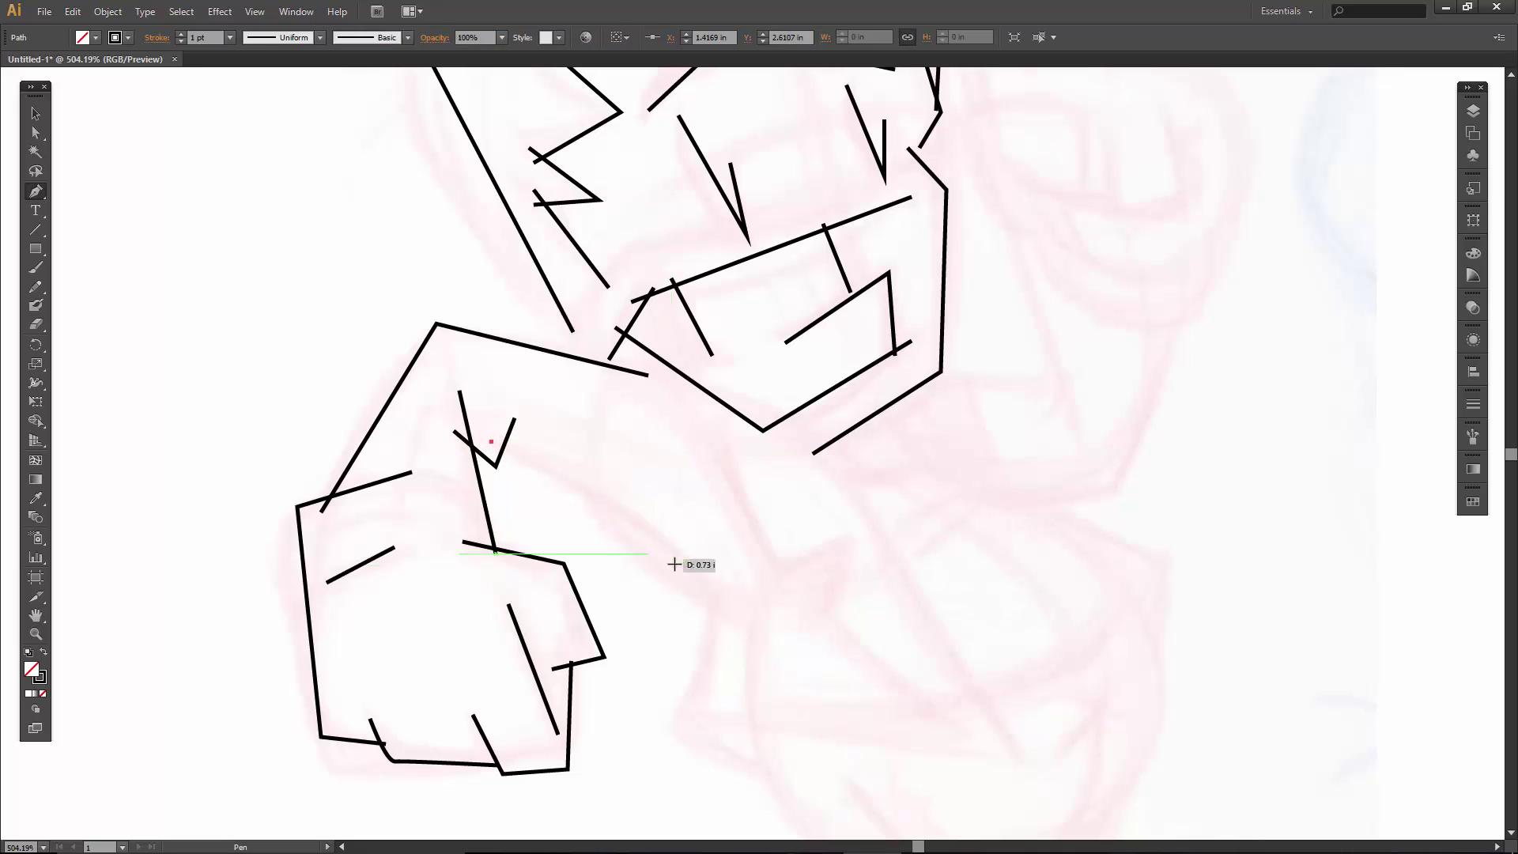
{"action": "left_click", "coordinate": [720, 597]}
{"action": "left_click", "coordinate": [678, 724]}
{"action": "left_click", "coordinate": [757, 774]}
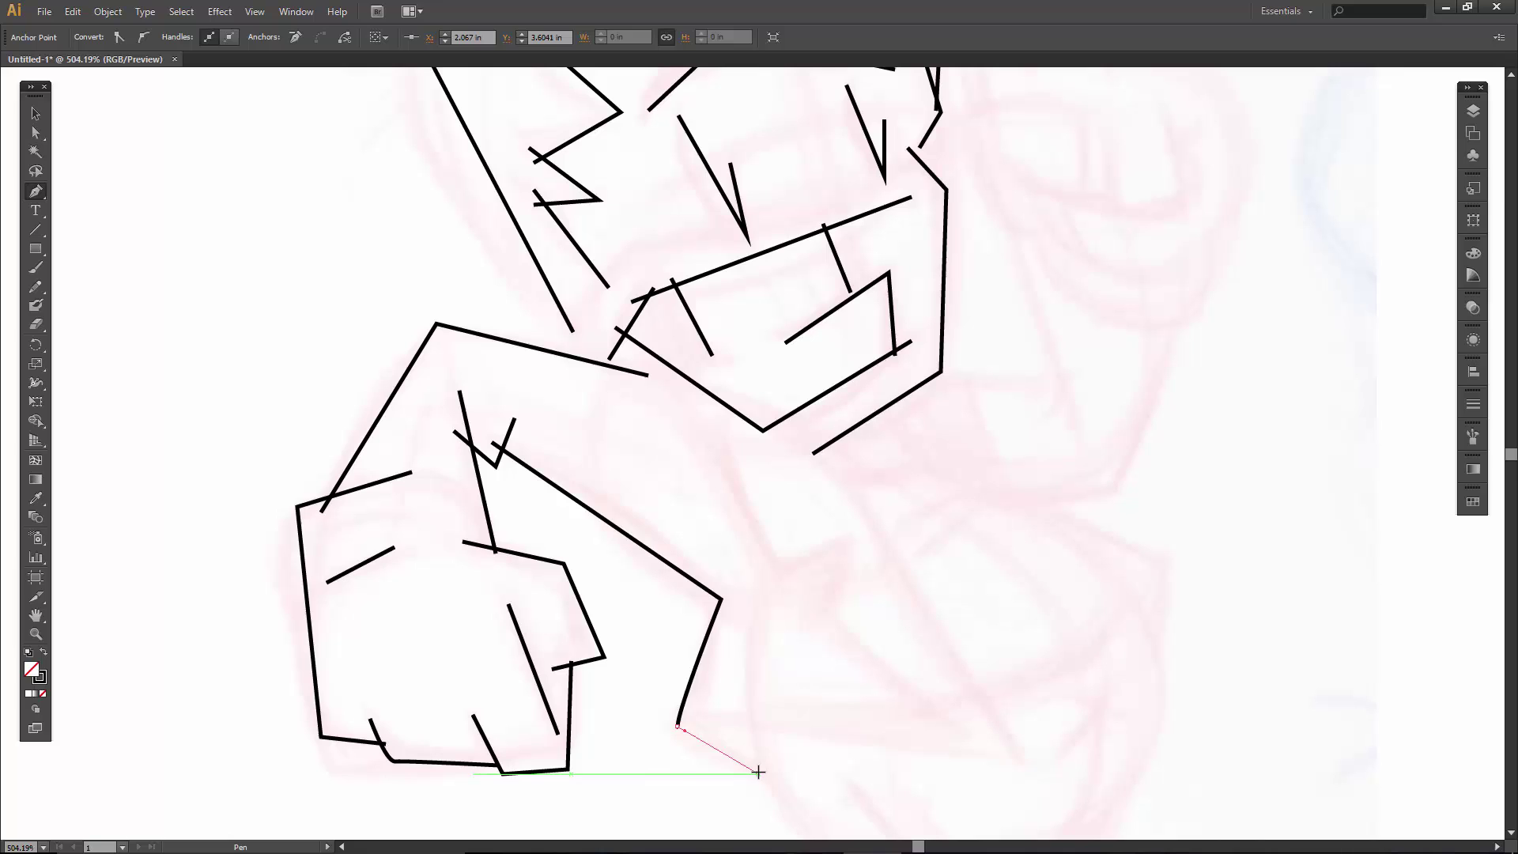
{"action": "left_click", "coordinate": [691, 722], "text": "ctrl"}
- Draw a two-segment open path across the lower torso and diagonally back up to the left shoulder line's inner end
{"action": "left_click", "coordinate": [691, 722]}
{"action": "left_click", "coordinate": [1020, 752]}
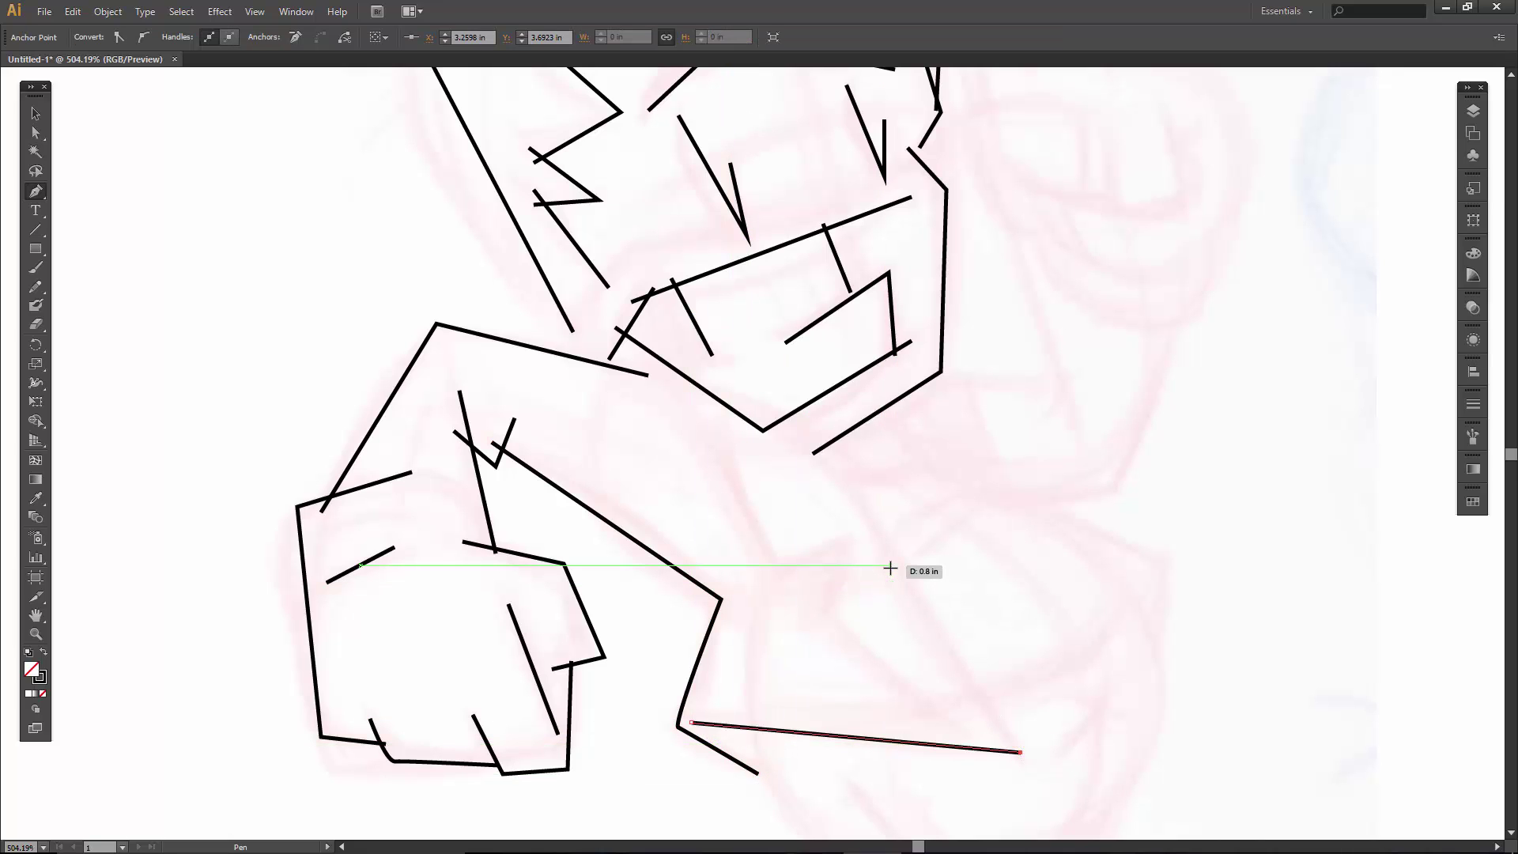
{"action": "left_click", "coordinate": [650, 378]}
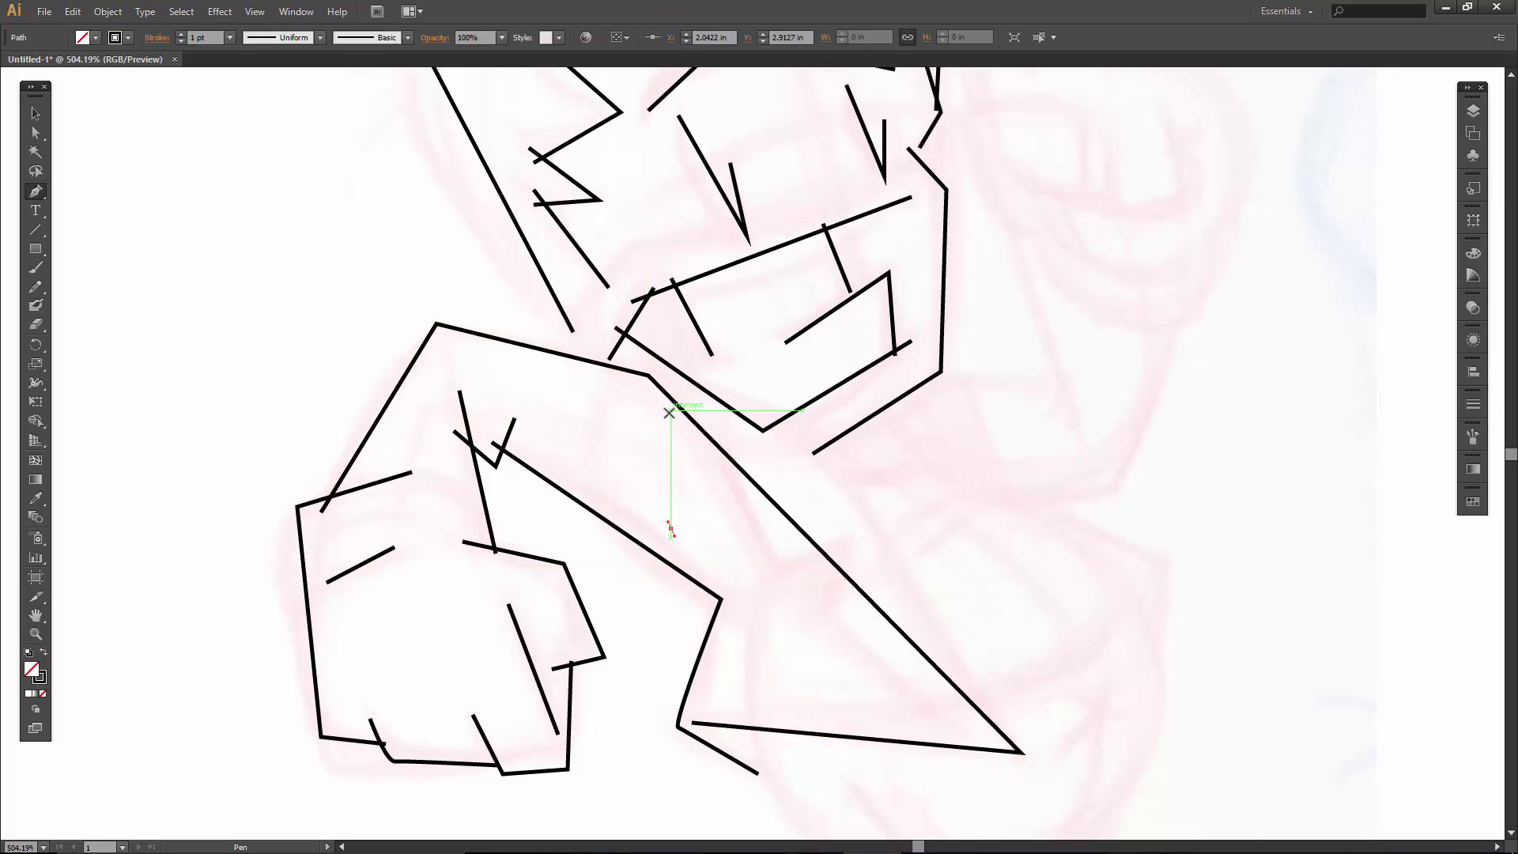
- Draw a four-segment zigzag open path for the collar opening, from below the neck down to the lower chest
{"action": "left_click", "coordinate": [669, 411]}
{"action": "left_click", "coordinate": [757, 565]}
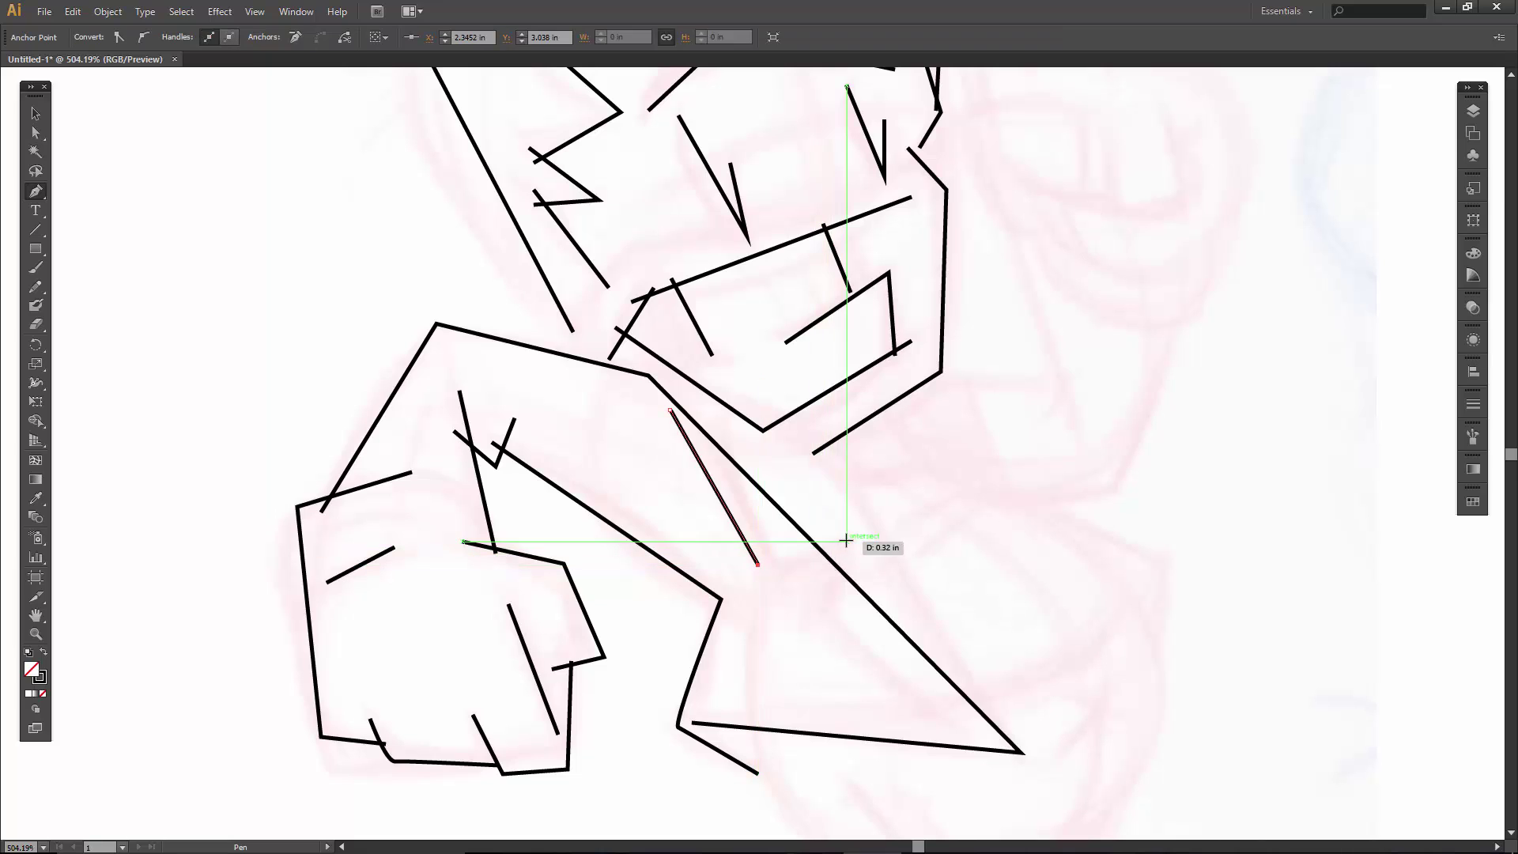
{"action": "left_click", "coordinate": [846, 540]}
{"action": "left_click", "coordinate": [813, 599]}
{"action": "left_click", "coordinate": [961, 725]}
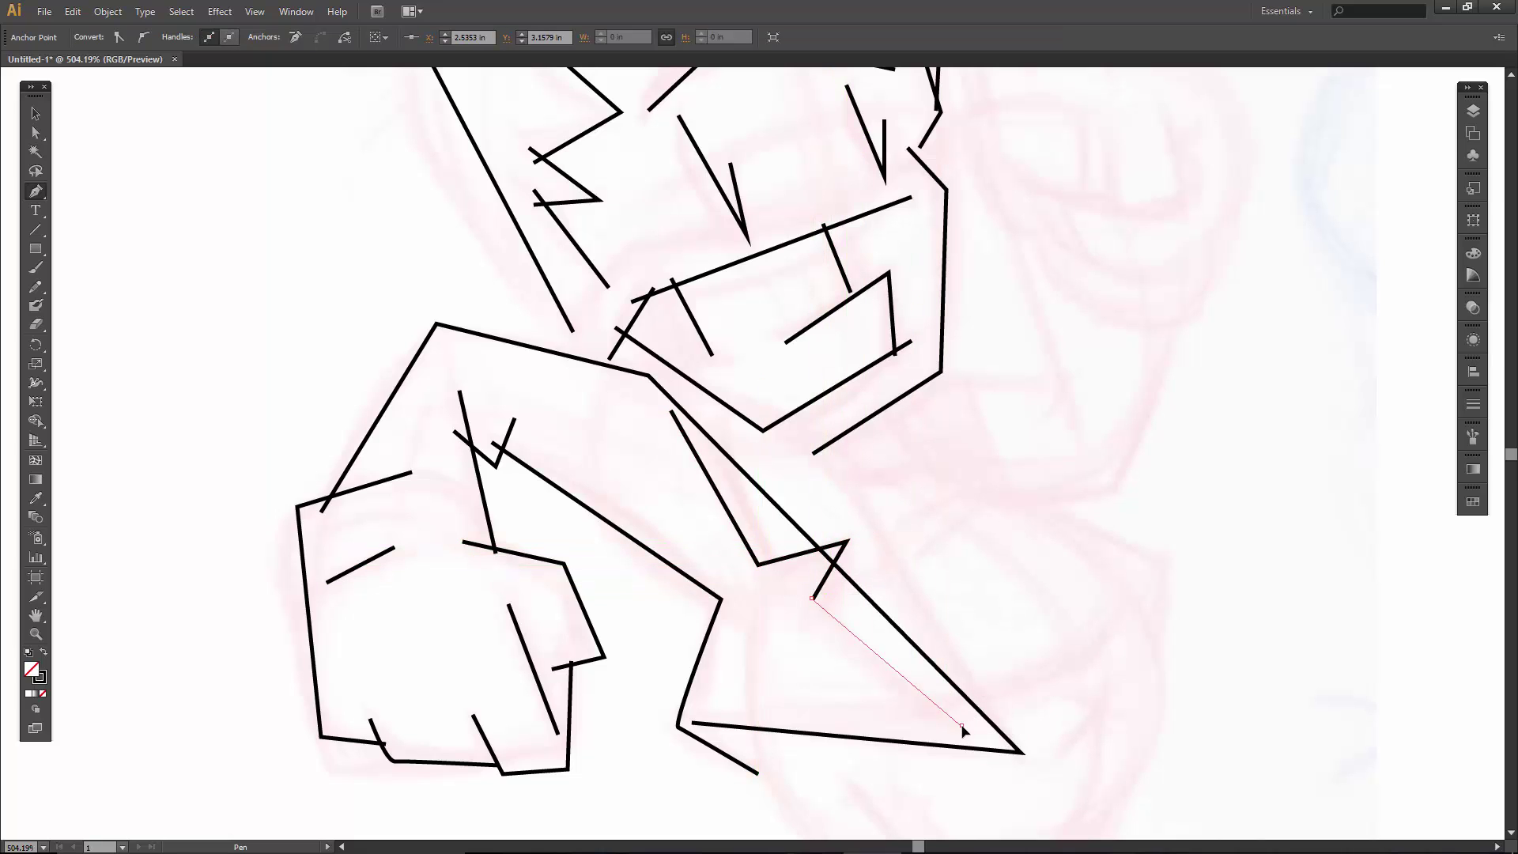
- Draw a nearly horizontal line from the jaw's lower corner toward the raised arm, with a small inverted-V fold at its outer end
{"action": "left_click", "coordinate": [918, 375]}
{"action": "left_click", "coordinate": [1046, 378]}
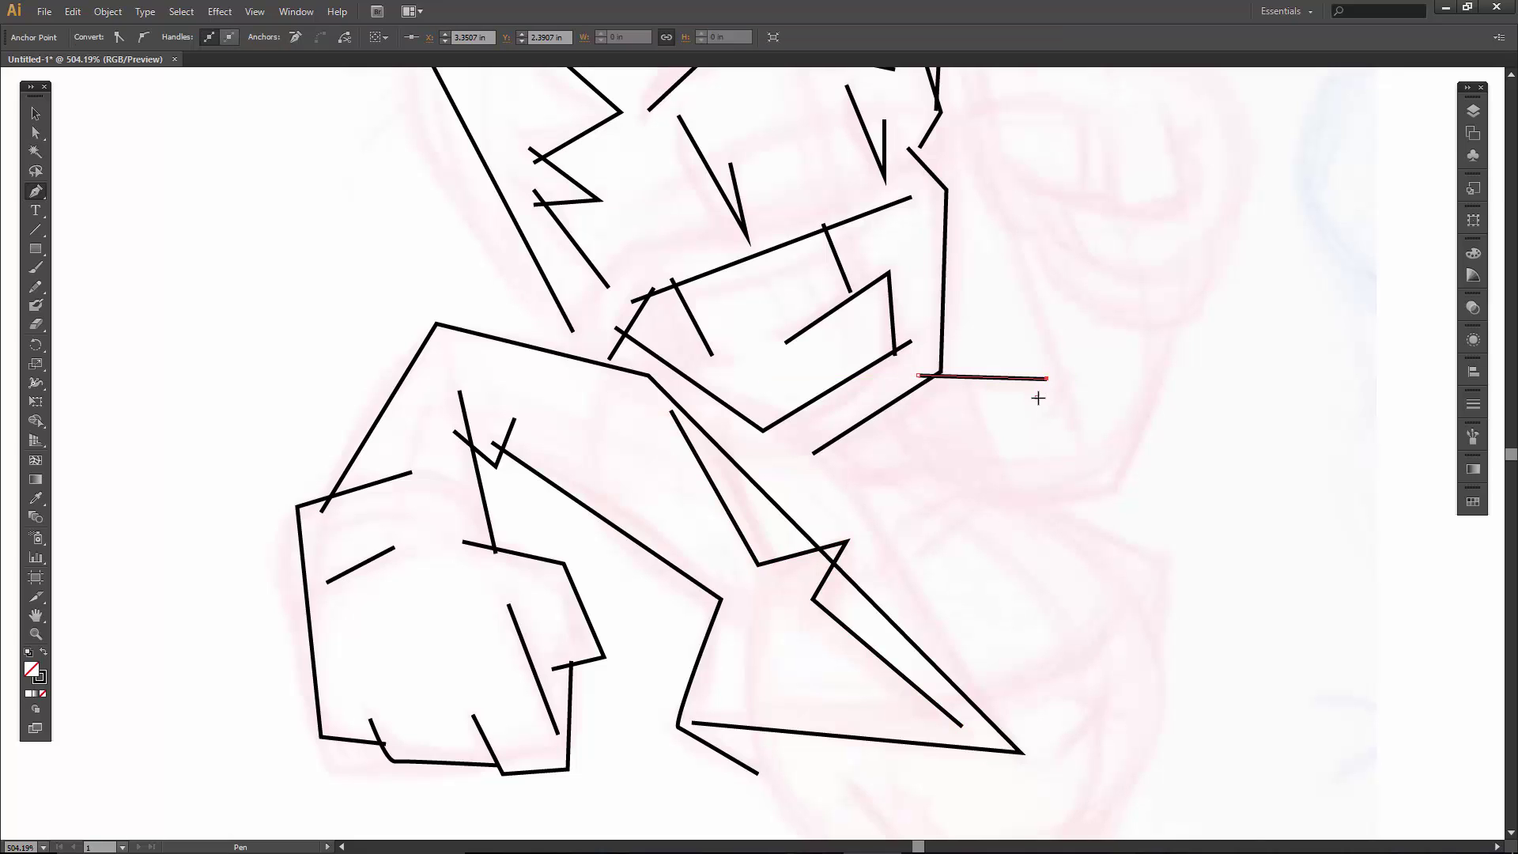
{"action": "left_click", "coordinate": [1053, 367]}
{"action": "left_click", "coordinate": [1075, 409]}
- Draw a two-segment open path along the raised arm's underside, around the elbow and up the outer forearm
{"action": "left_click", "coordinate": [991, 496]}
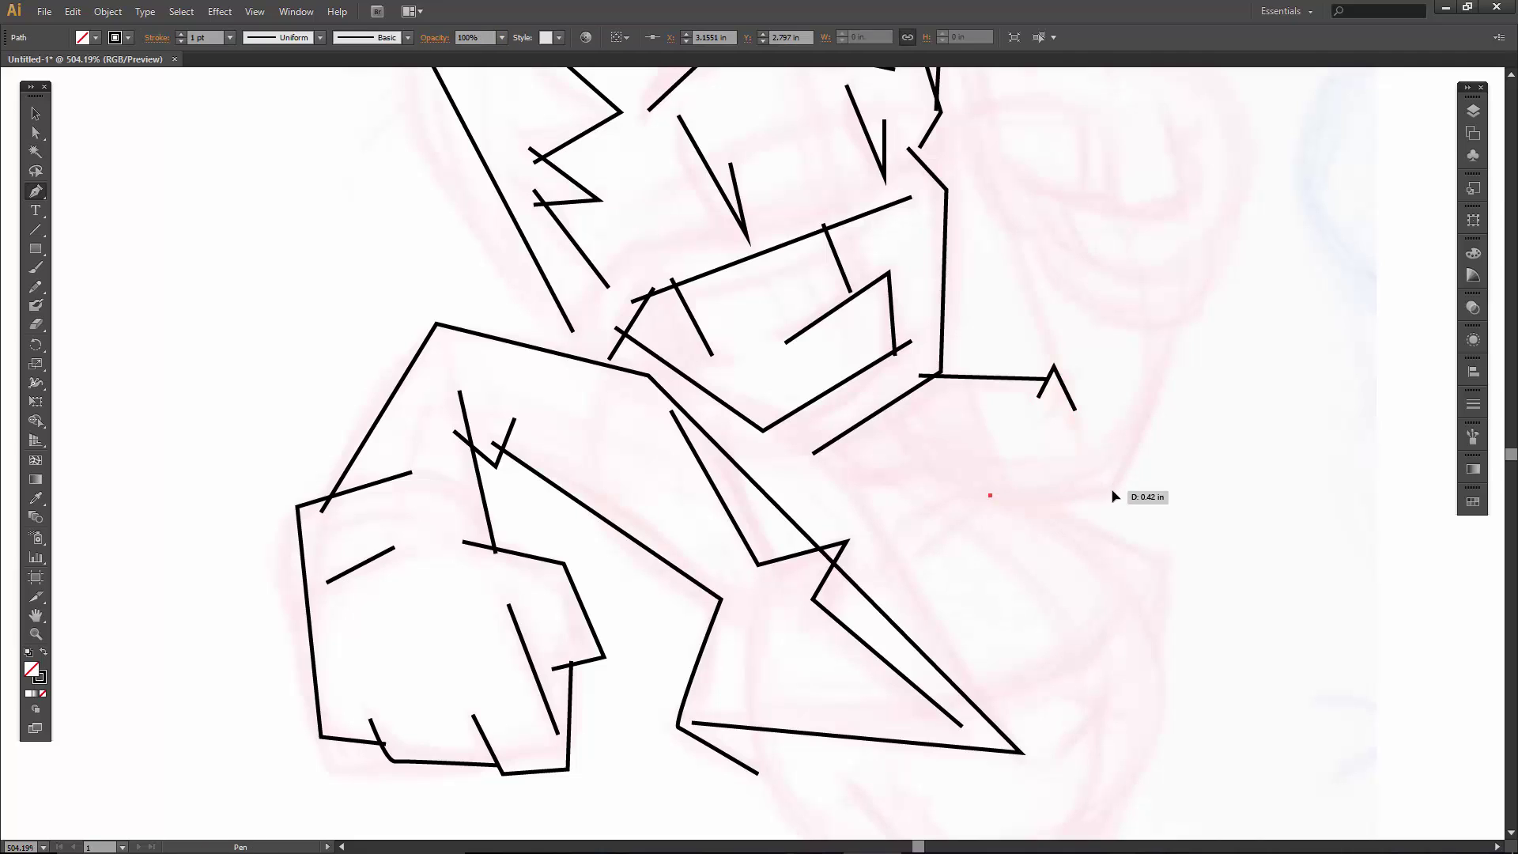
{"action": "left_click", "coordinate": [1112, 491]}
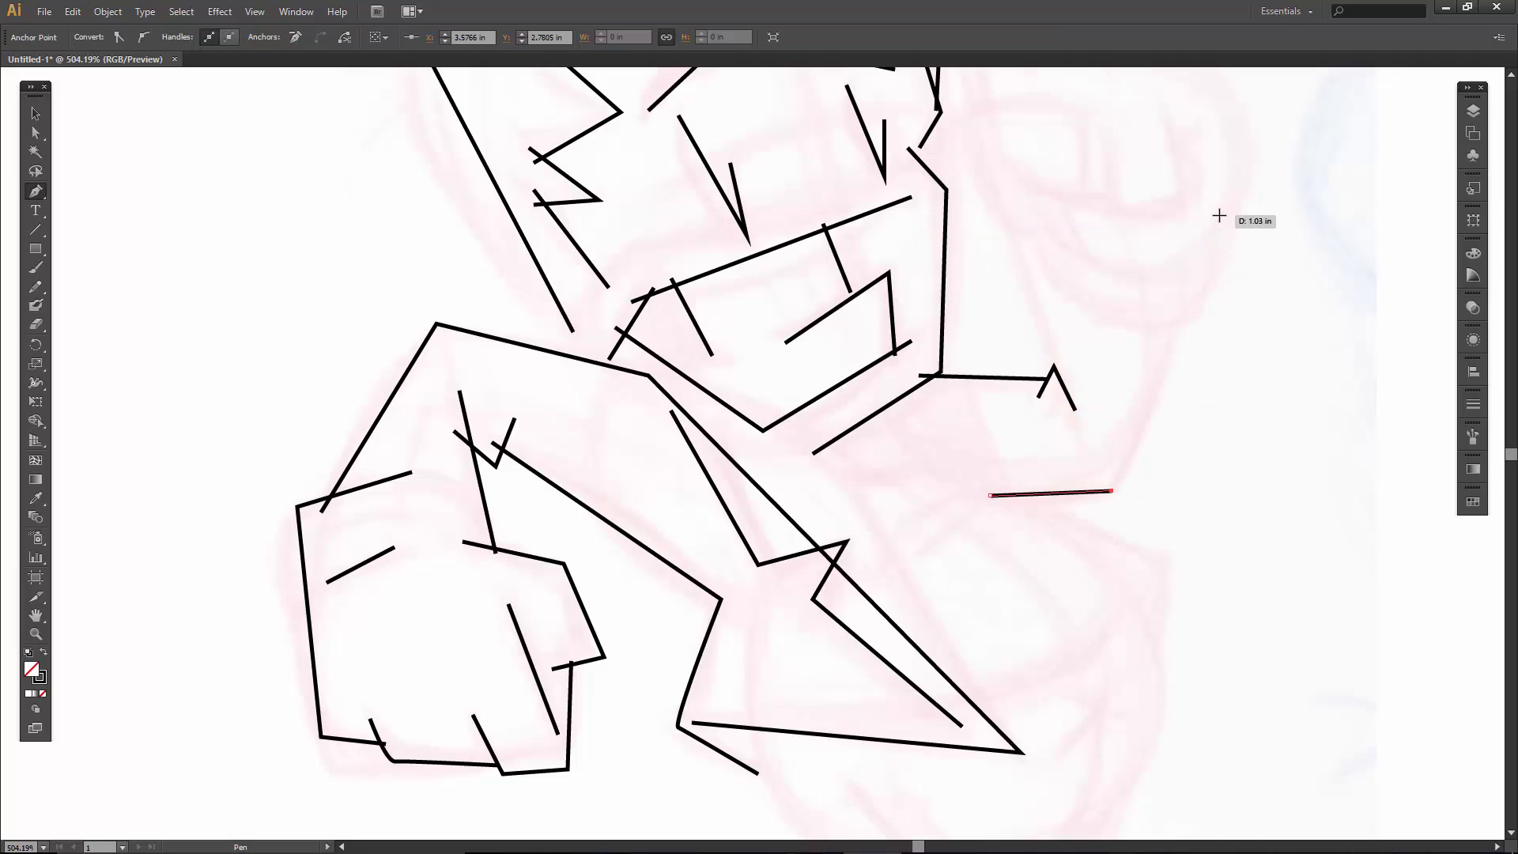
{"action": "left_click", "coordinate": [1180, 315]}
- Draw a two-segment path across the raised forearm and up toward the fist, and a straight line along the forearm's inner edge
{"action": "left_click", "coordinate": [1096, 313]}
{"action": "left_click", "coordinate": [1201, 322]}
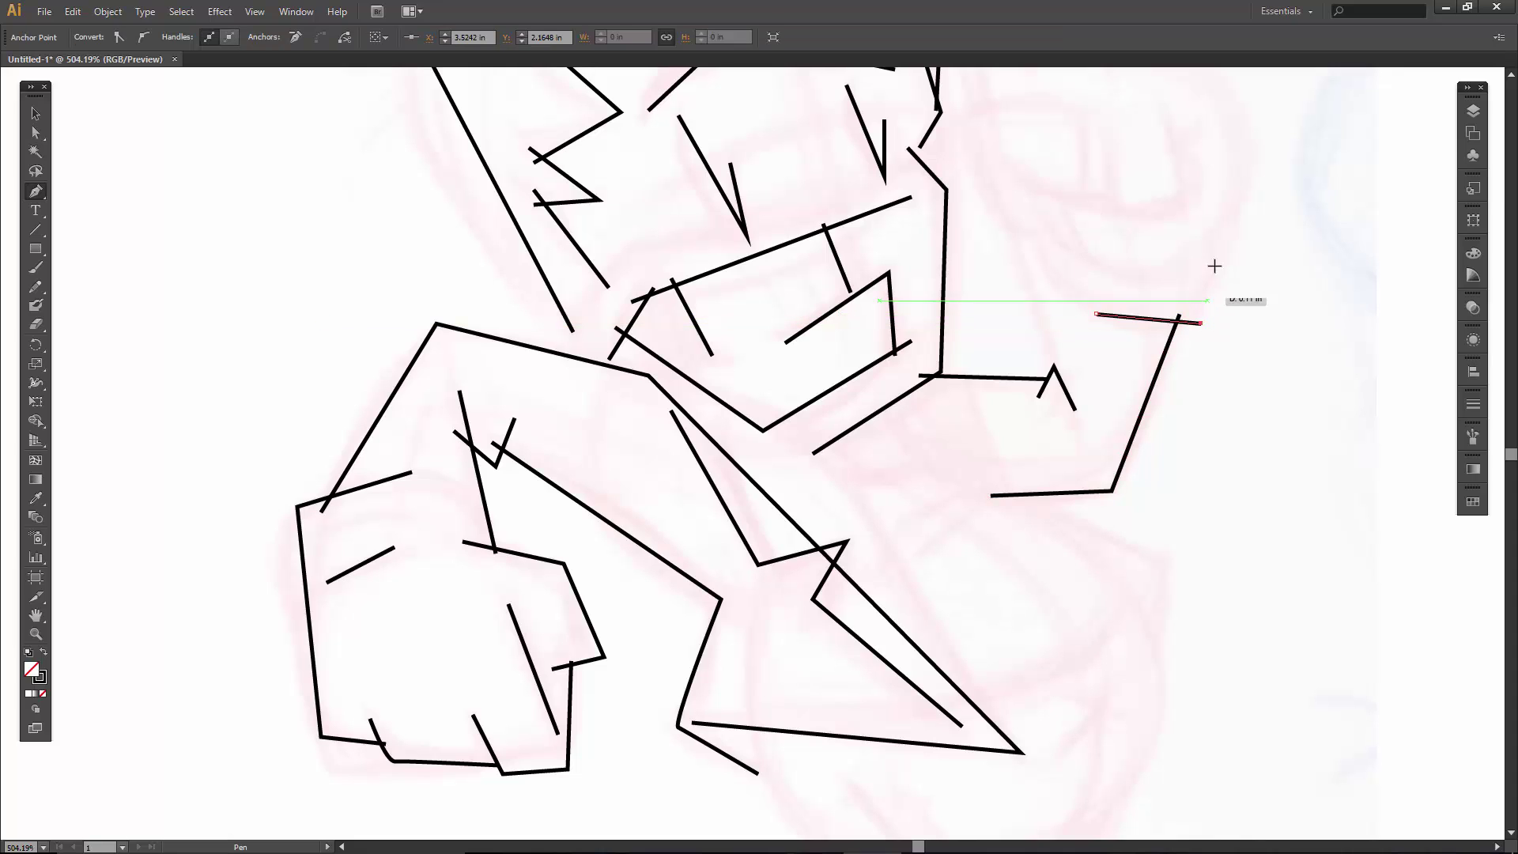
{"action": "left_click", "coordinate": [1234, 224]}
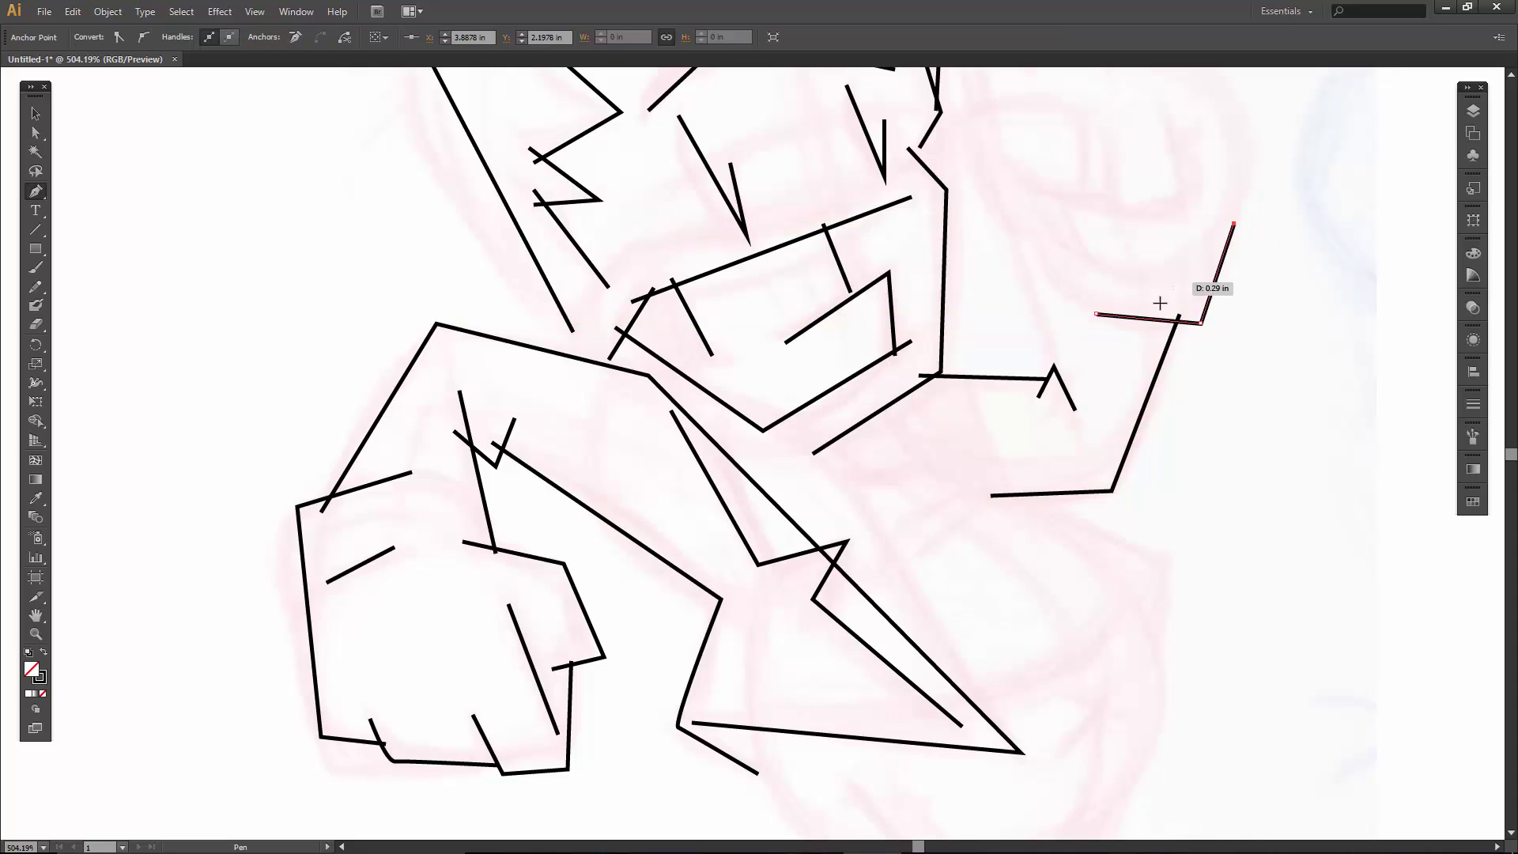
{"action": "left_click", "coordinate": [1056, 384]}
{"action": "left_click", "coordinate": [1017, 224]}
- Draw a four-segment open path around the raised fist's lower edge, outer side and upper edge
{"action": "key", "text": "space"}
{"action": "left_click_drag", "start_coordinate": [1094, 270], "coordinate": [890, 486]}
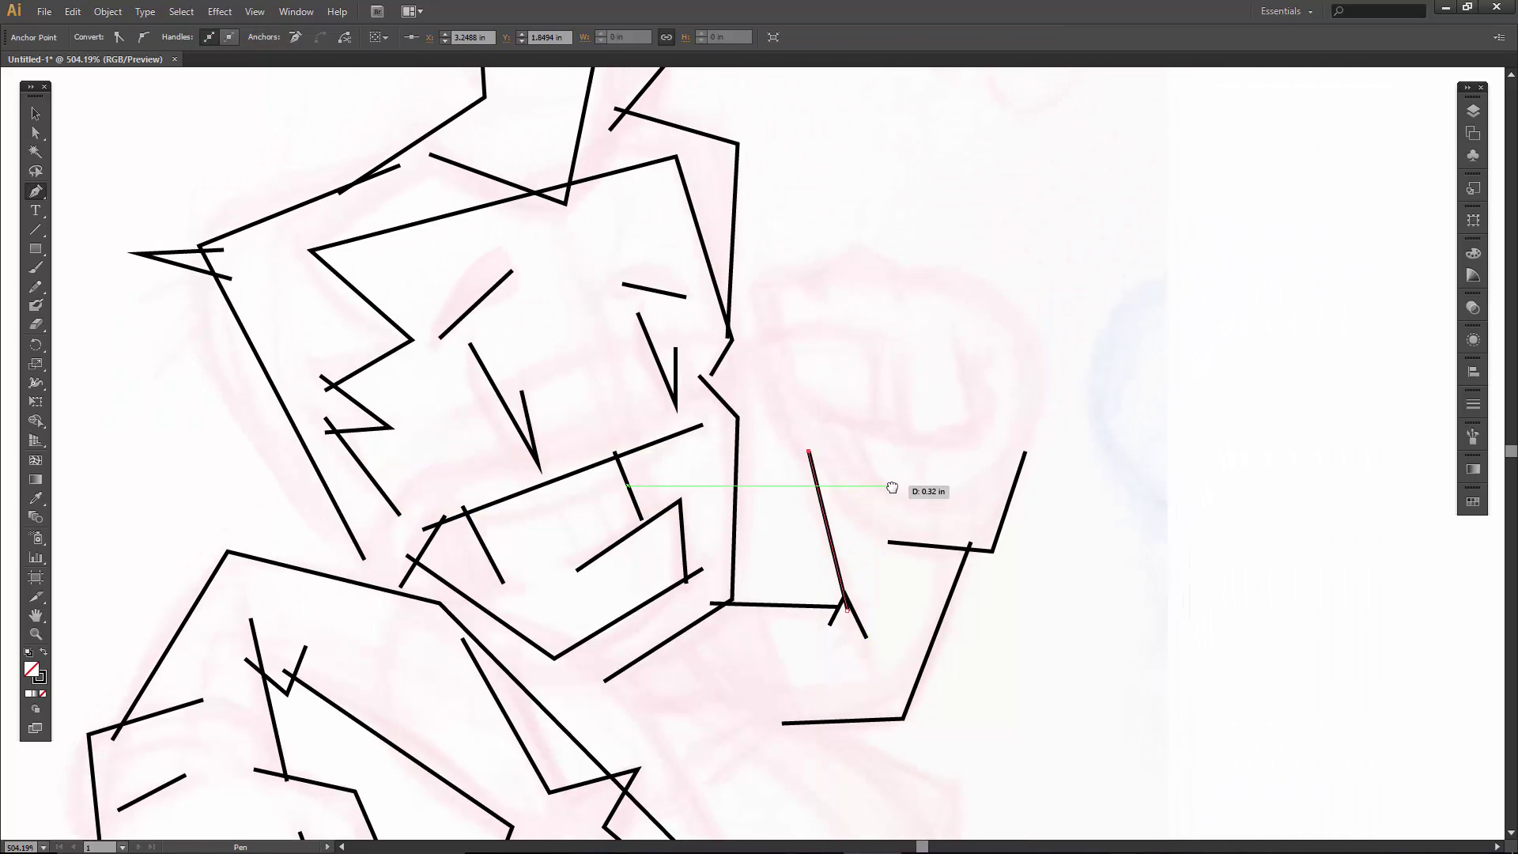
{"action": "left_click", "coordinate": [855, 428]}
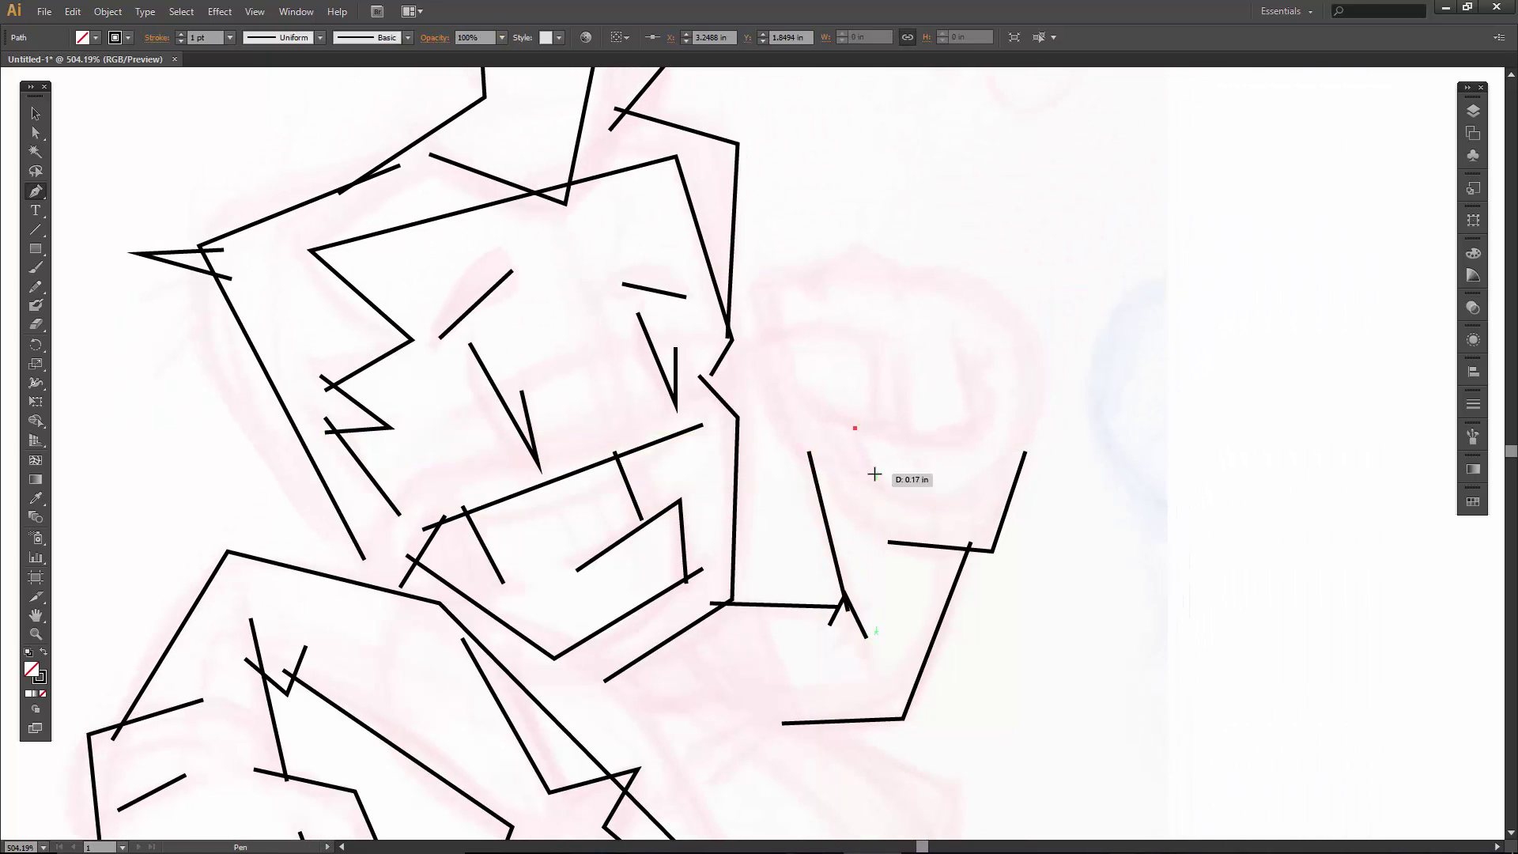
{"action": "left_click", "coordinate": [876, 476]}
{"action": "left_click", "coordinate": [978, 490]}
{"action": "left_click", "coordinate": [1006, 290]}
{"action": "left_click", "coordinate": [907, 283]}
- Draw a four-segment open path over the raised fist's peaked knuckles and down its side nearest the face
{"action": "left_click", "coordinate": [913, 296]}
{"action": "left_click", "coordinate": [851, 250]}
{"action": "left_click", "coordinate": [821, 283]}
{"action": "left_click", "coordinate": [761, 270]}
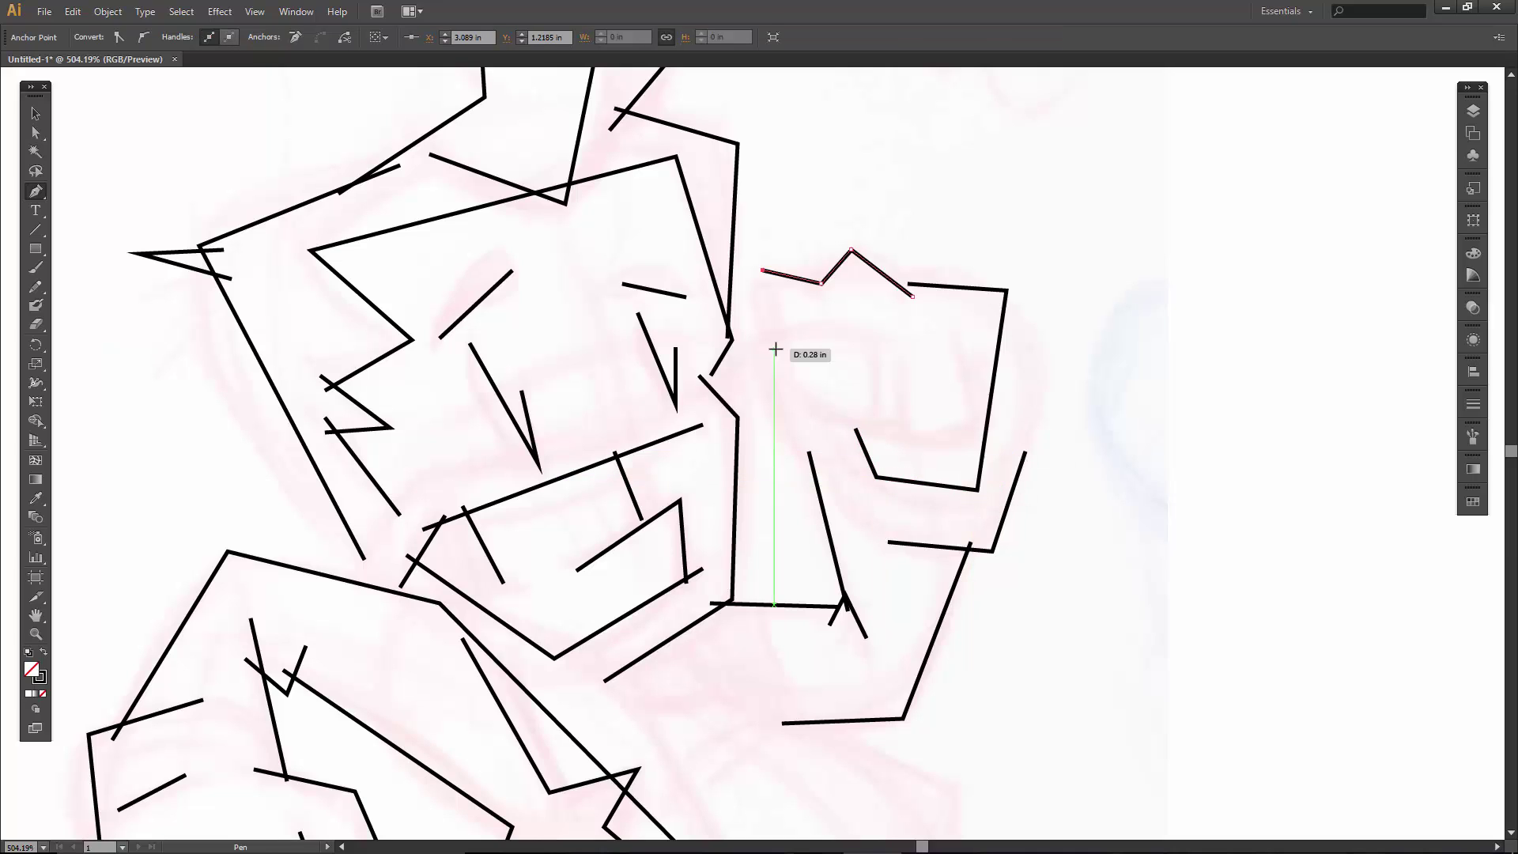
{"action": "left_click", "coordinate": [773, 349]}
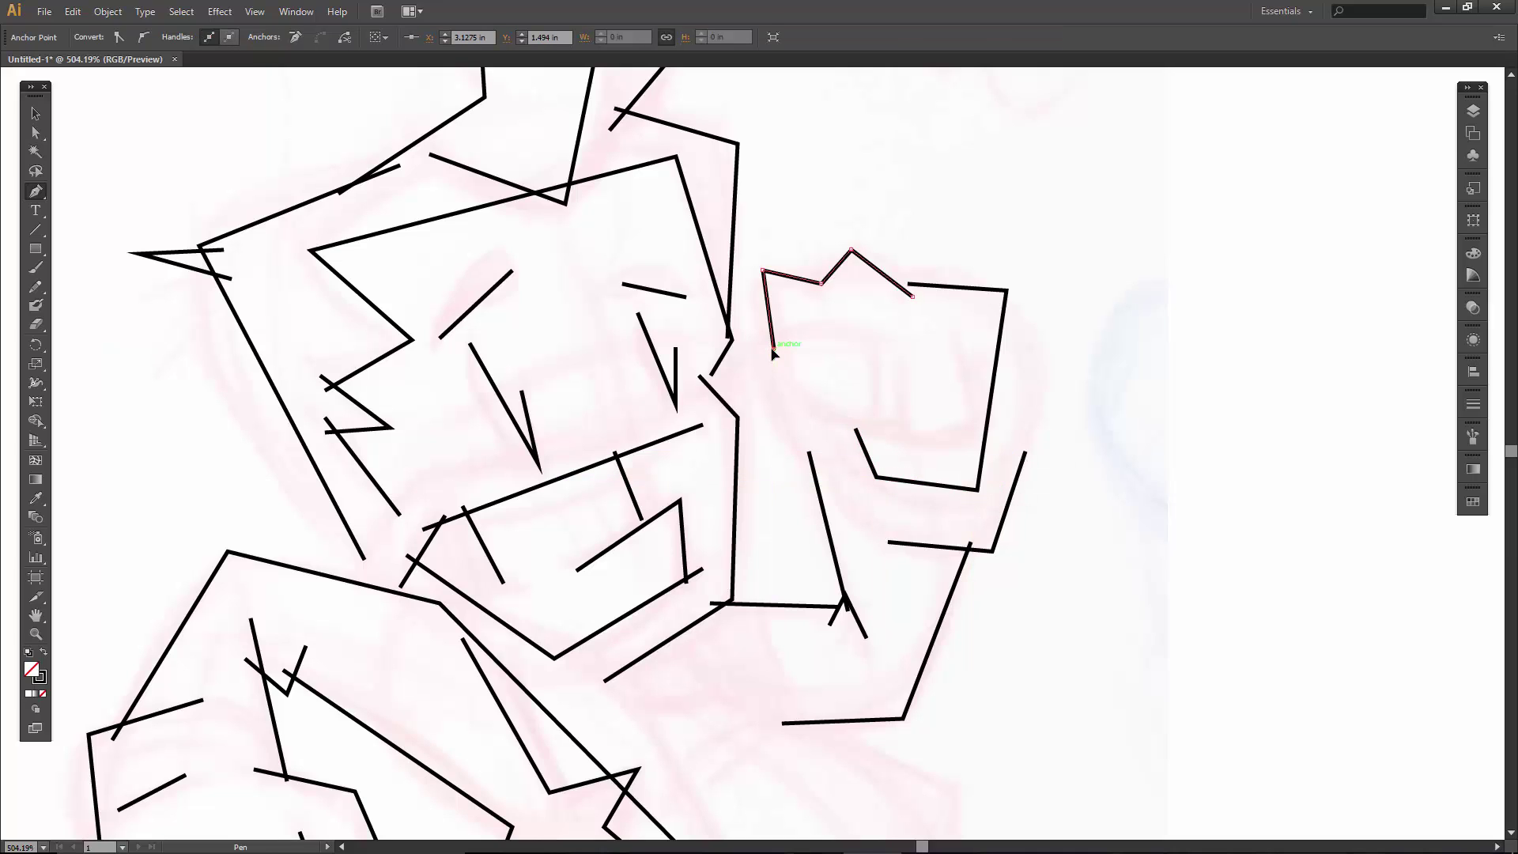
- Draw a five-segment open path outlining the folded finger on the side of the raised fist nearest the face
{"action": "left_click", "coordinate": [844, 466]}
{"action": "left_click", "coordinate": [784, 452]}
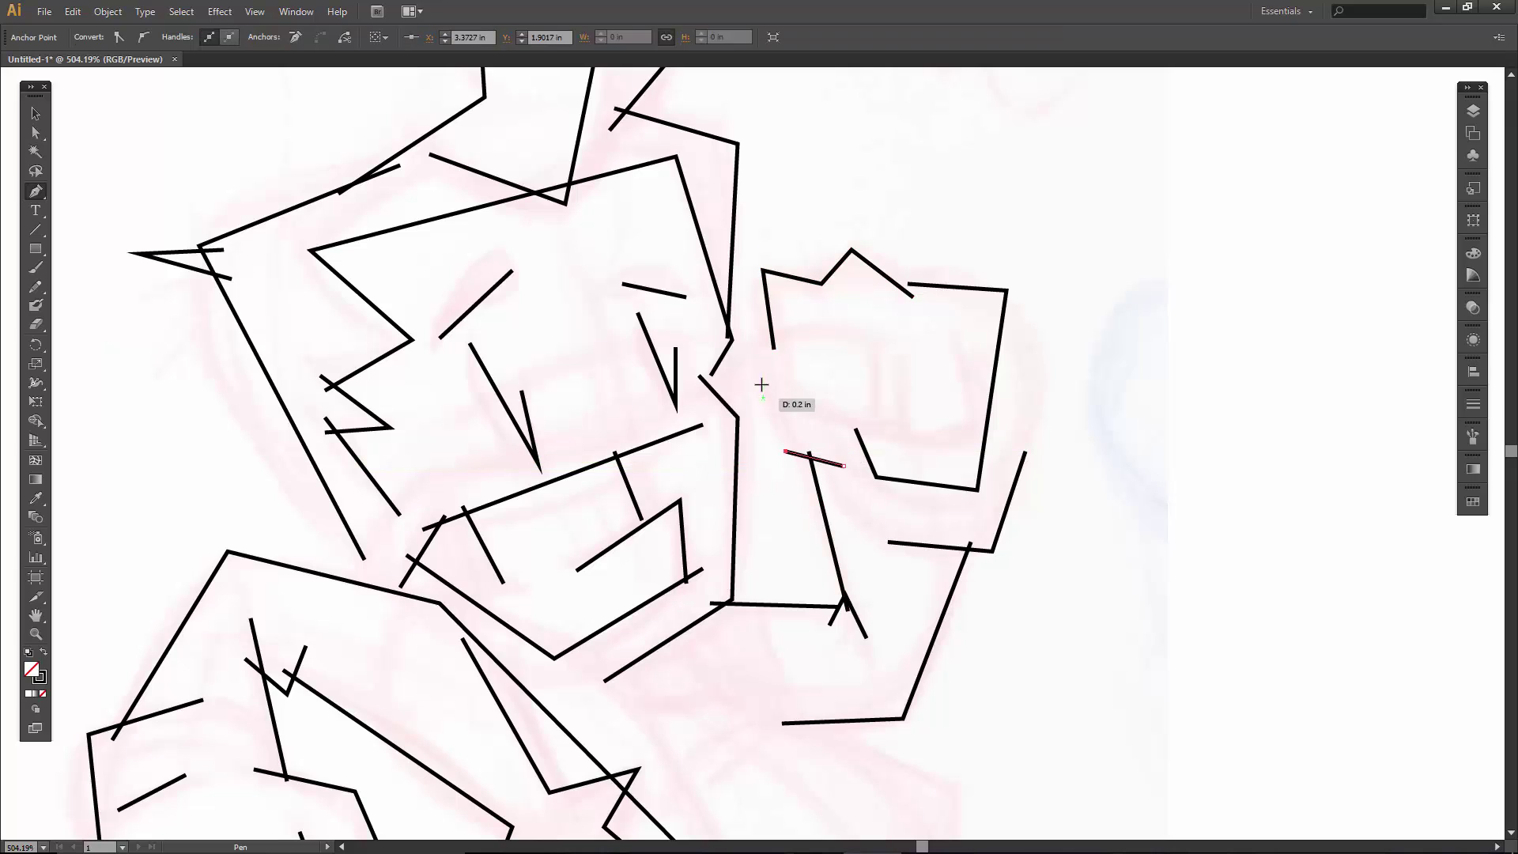
{"action": "left_click", "coordinate": [753, 342]}
{"action": "left_click", "coordinate": [872, 334]}
{"action": "left_click", "coordinate": [870, 423]}
{"action": "left_click", "coordinate": [793, 379]}
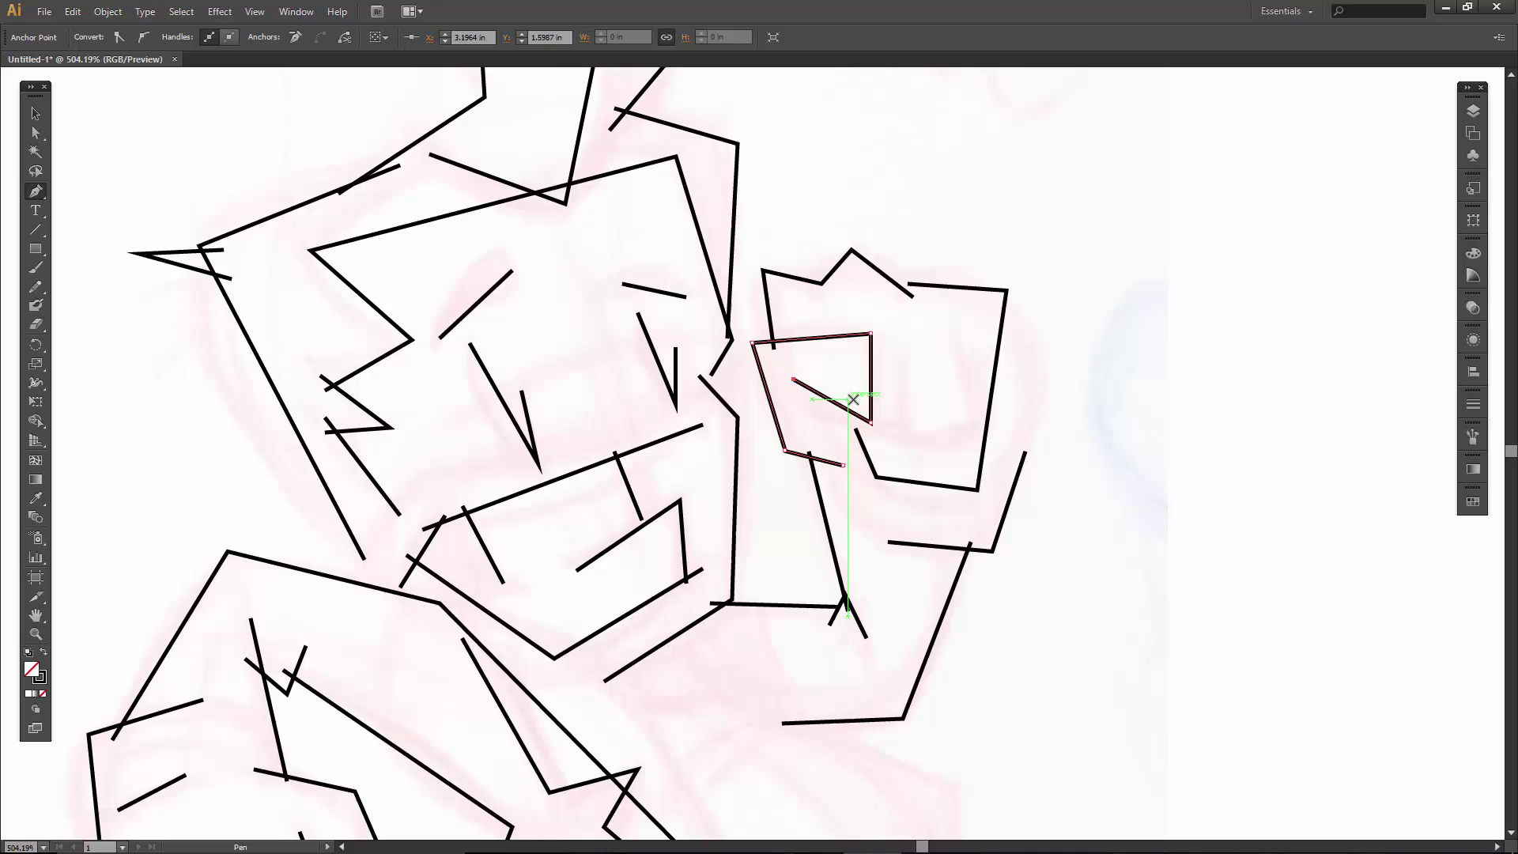
- Draw a three-segment U-shaped open path for the middle finger section inside the raised fist
{"action": "left_click", "coordinate": [820, 321]}
{"action": "left_click", "coordinate": [829, 417]}
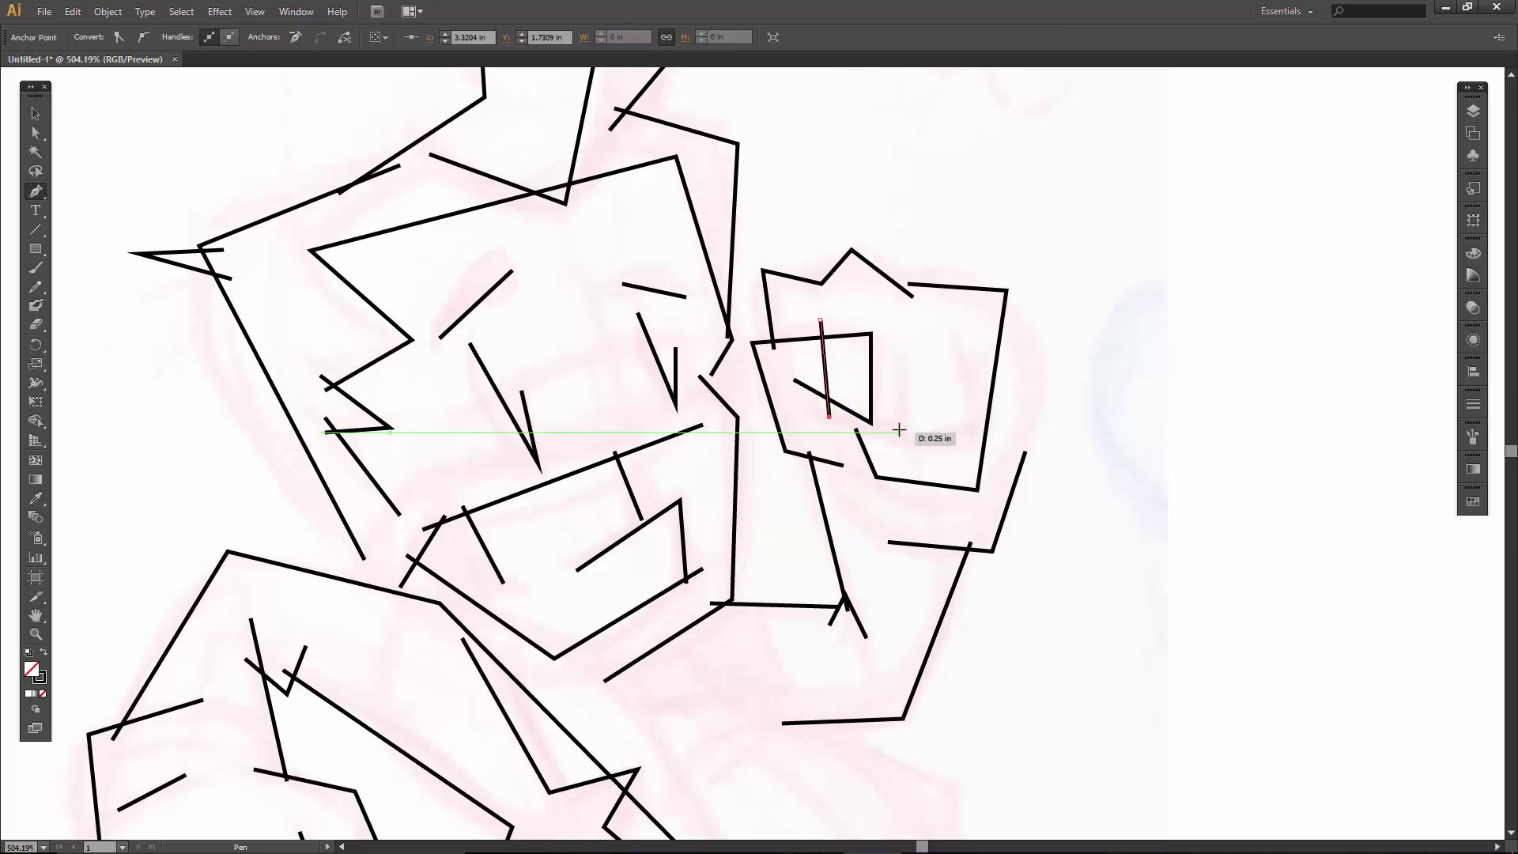
{"action": "left_click", "coordinate": [899, 431]}
{"action": "left_click", "coordinate": [906, 327]}
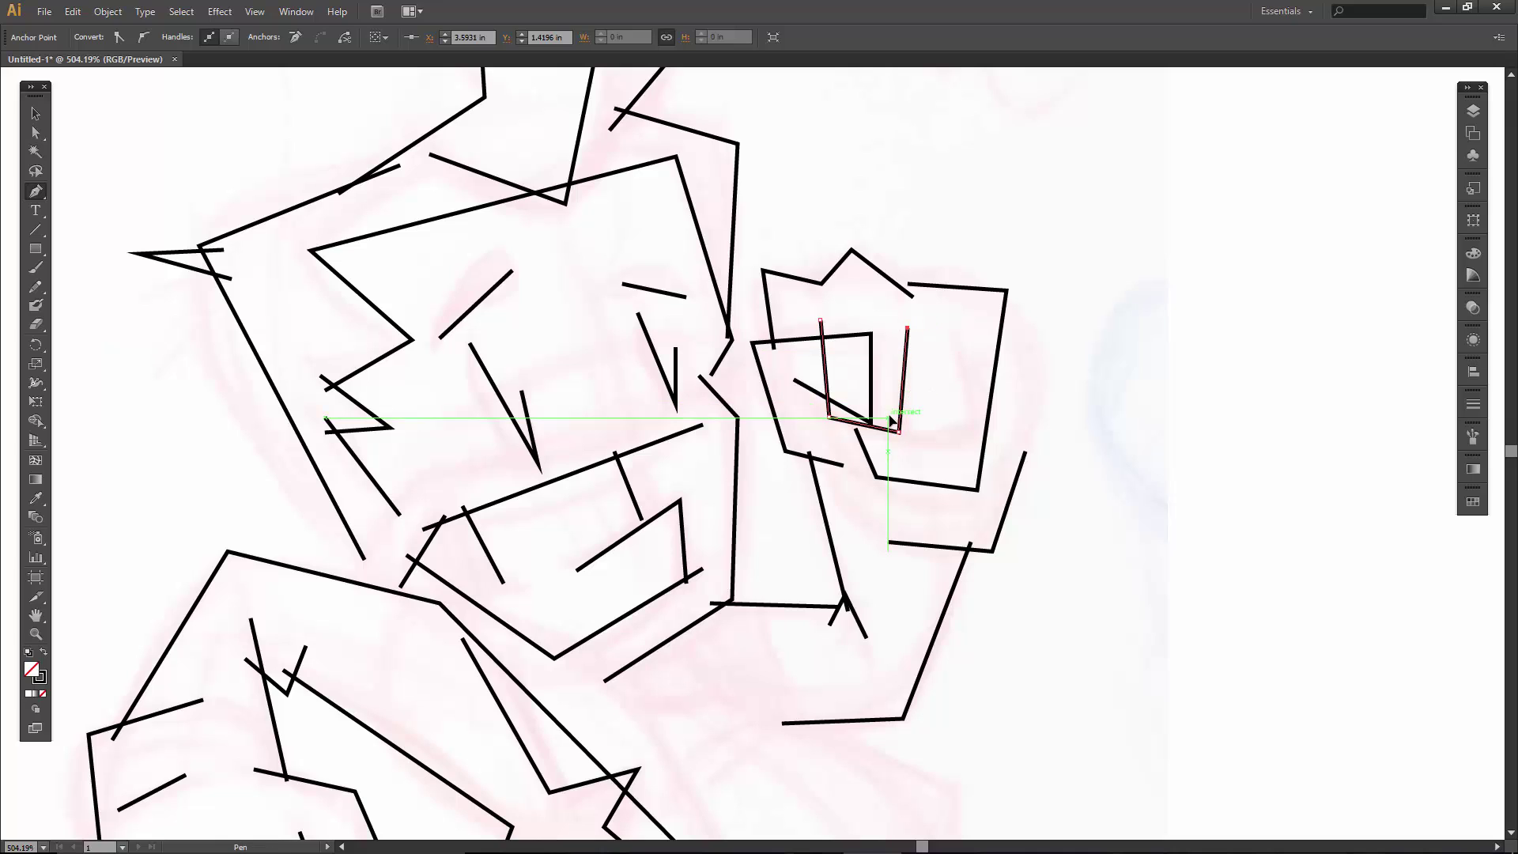
- Draw a two-segment L-shaped path for the next finger of the raised fist, and a tiny two-segment path for the outermost finger
{"action": "left_click", "coordinate": [888, 417], "text": "ctrl"}
{"action": "left_click", "coordinate": [888, 417]}
{"action": "left_click", "coordinate": [957, 417]}
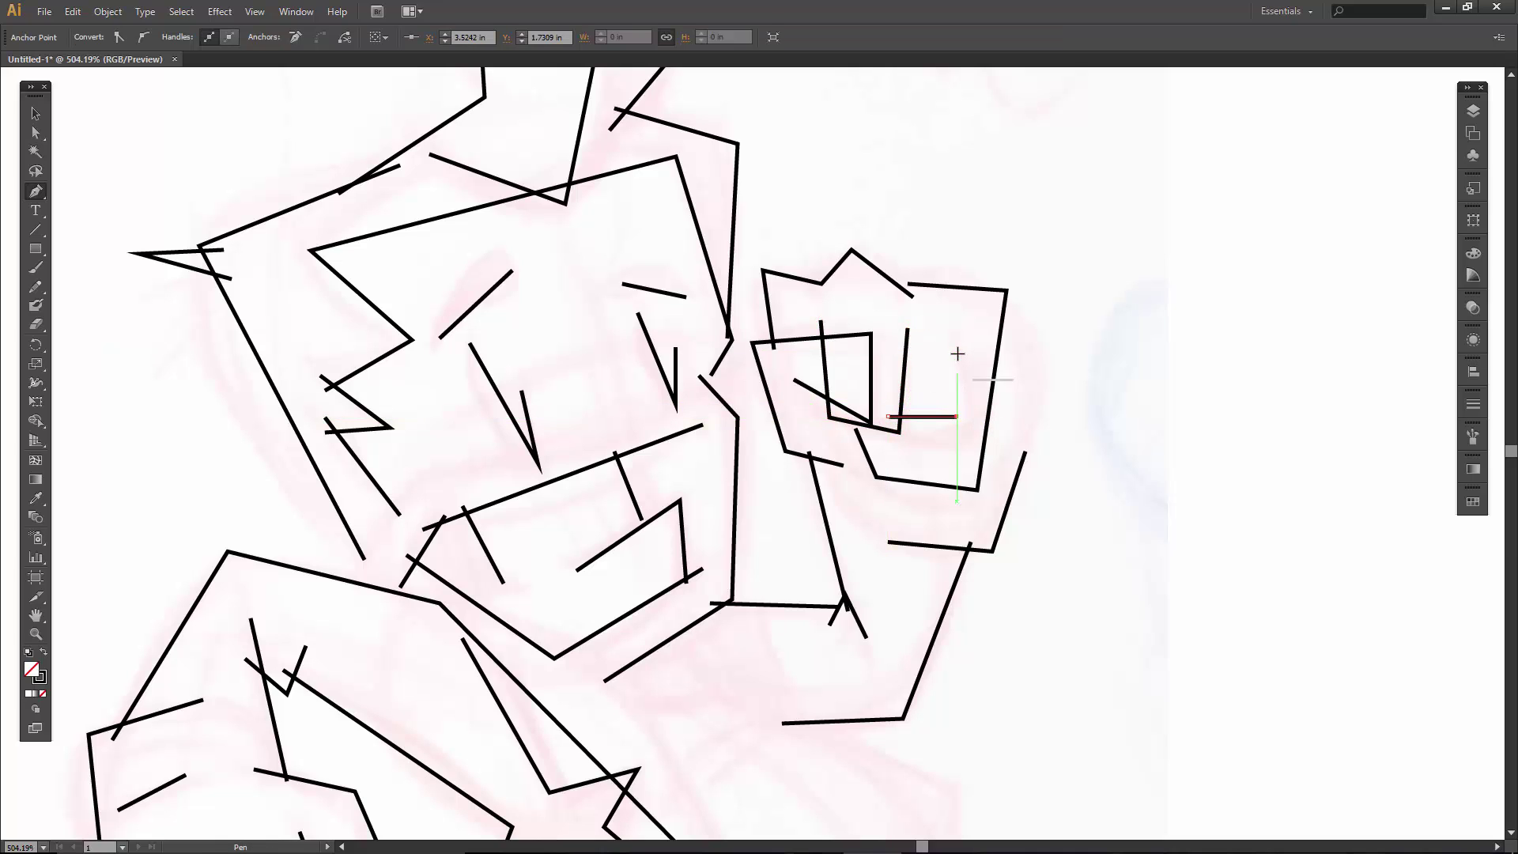
{"action": "left_click", "coordinate": [963, 334]}
{"action": "left_click", "coordinate": [955, 348], "text": "ctrl"}
{"action": "left_click", "coordinate": [948, 357]}
{"action": "left_click", "coordinate": [977, 356]}
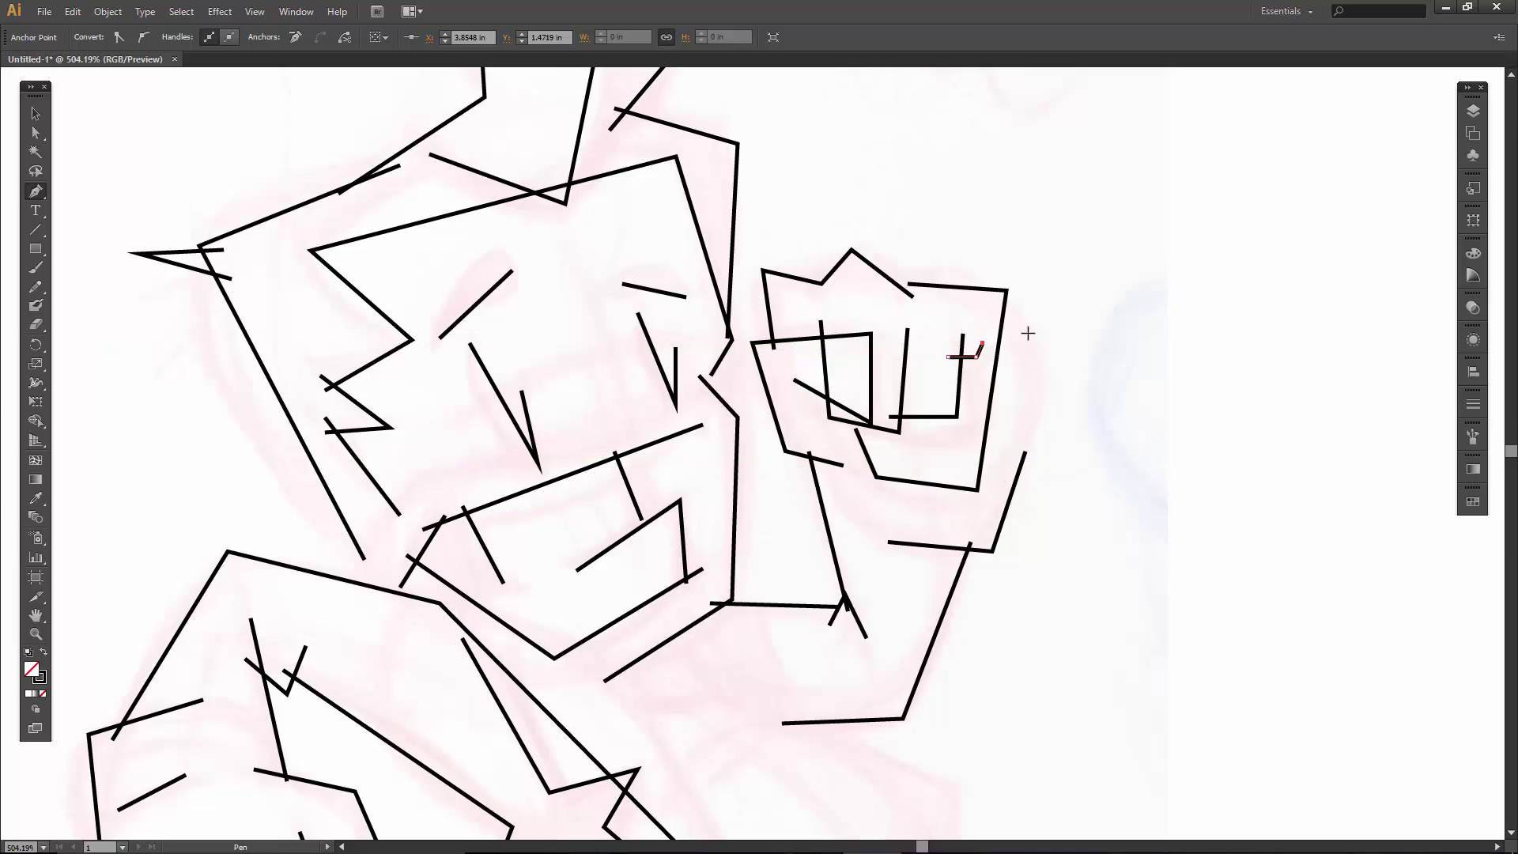
- Draw a three-segment open path from the neck down the right side of the chest and back in to the collar opening's lower end
{"action": "key", "text": "space"}
{"action": "left_click_drag", "start_coordinate": [819, 664], "coordinate": [889, 294]}
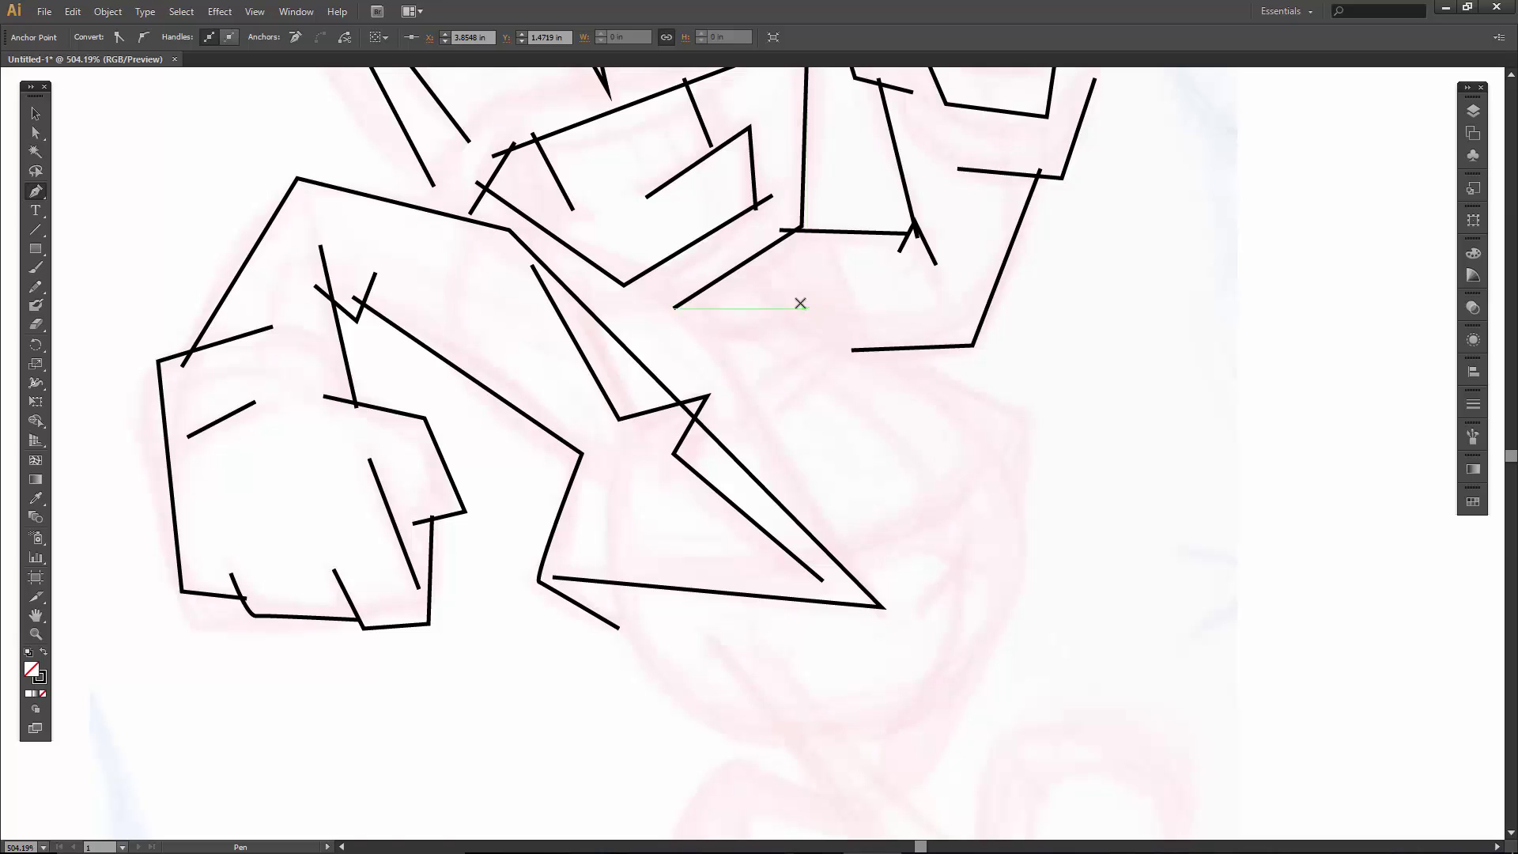
{"action": "left_click", "coordinate": [745, 254]}
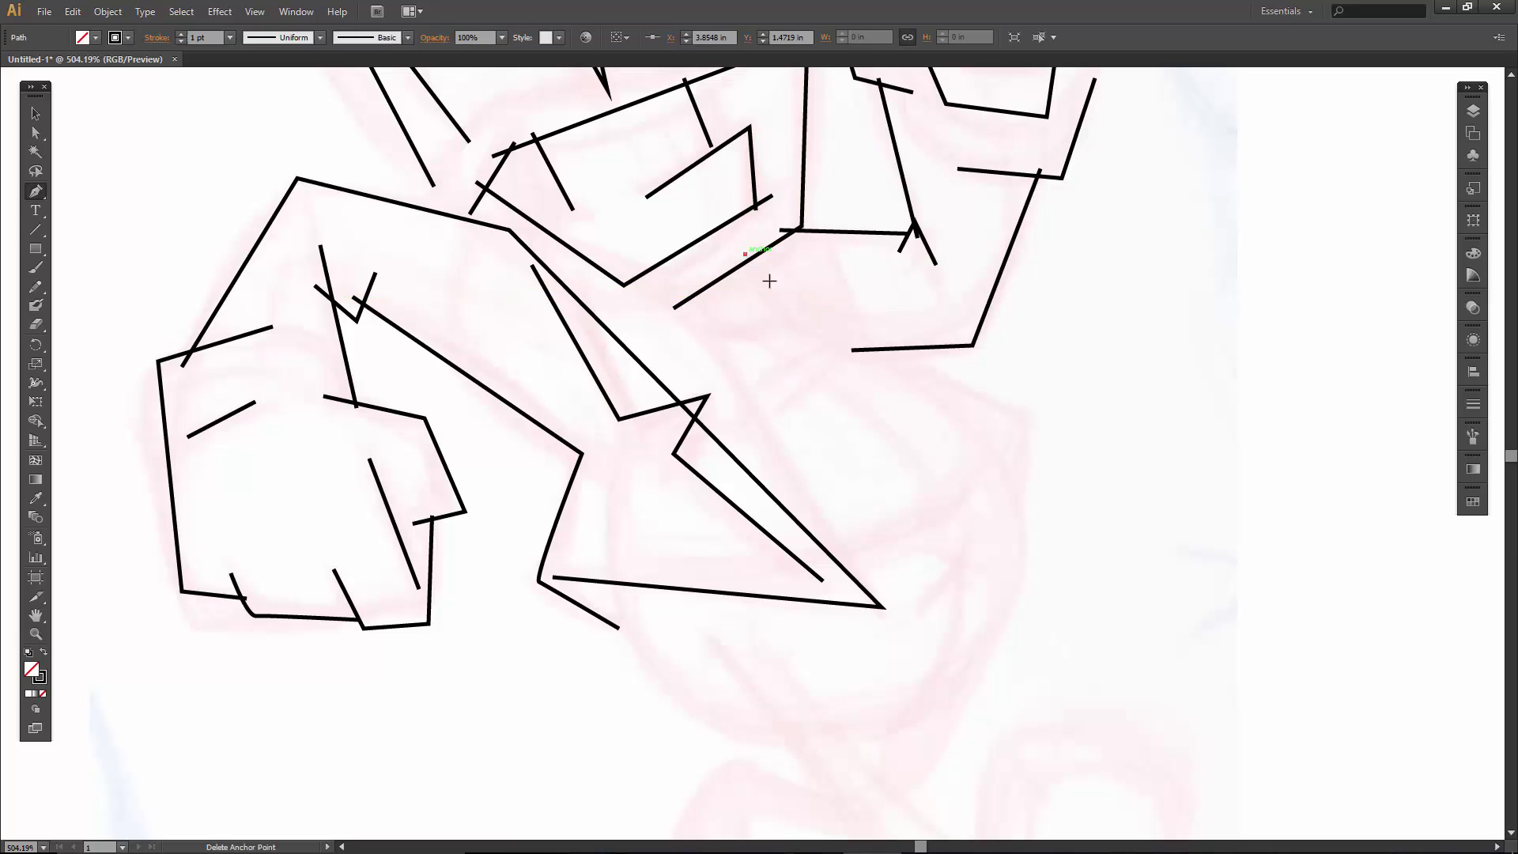
{"action": "left_click", "coordinate": [828, 344]}
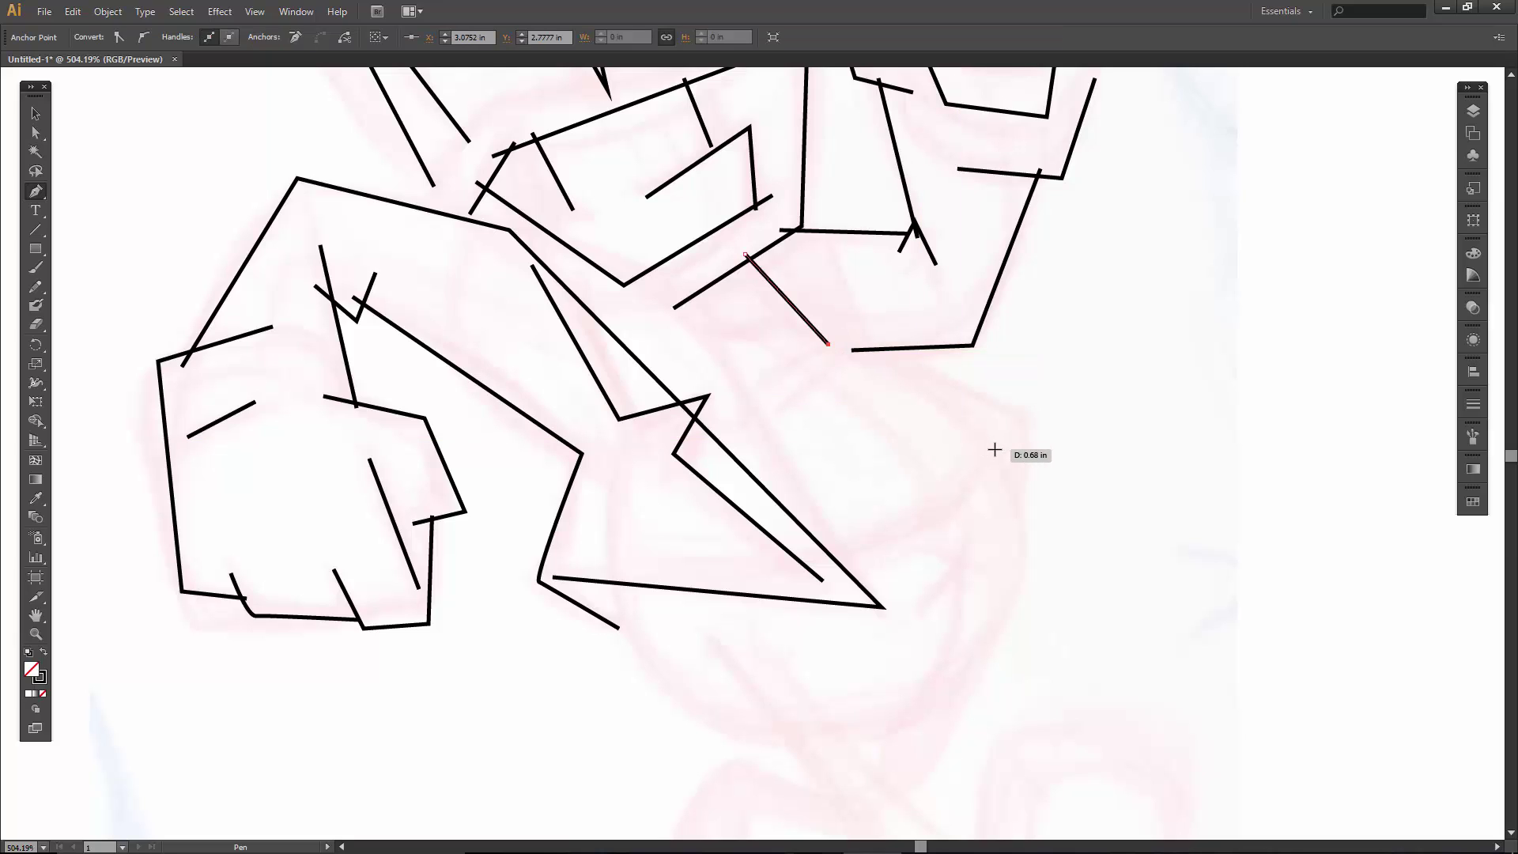
{"action": "left_click", "coordinate": [994, 448]}
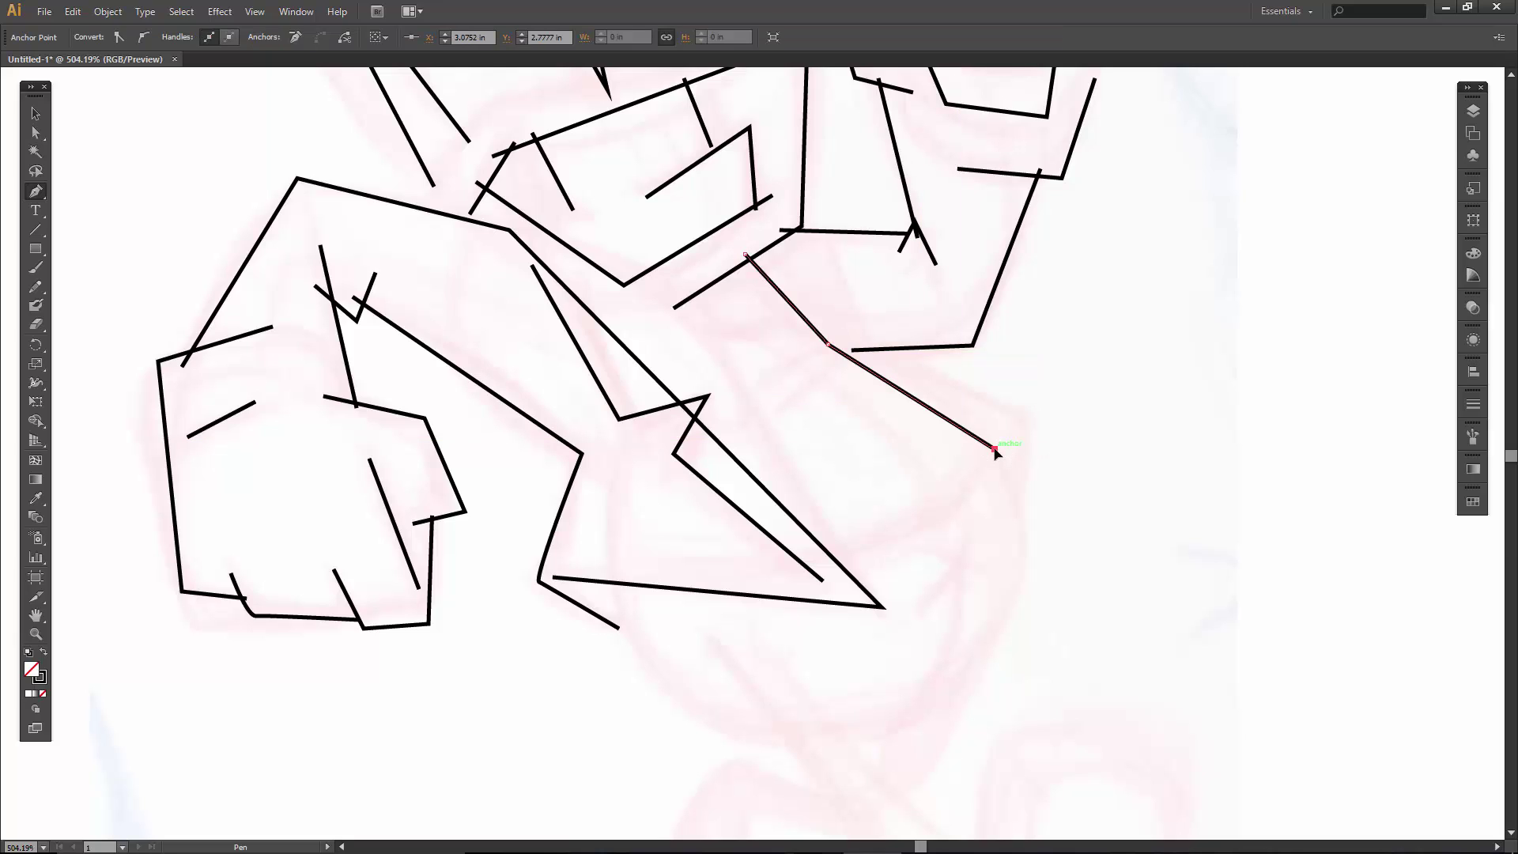
{"action": "left_click", "coordinate": [823, 566]}
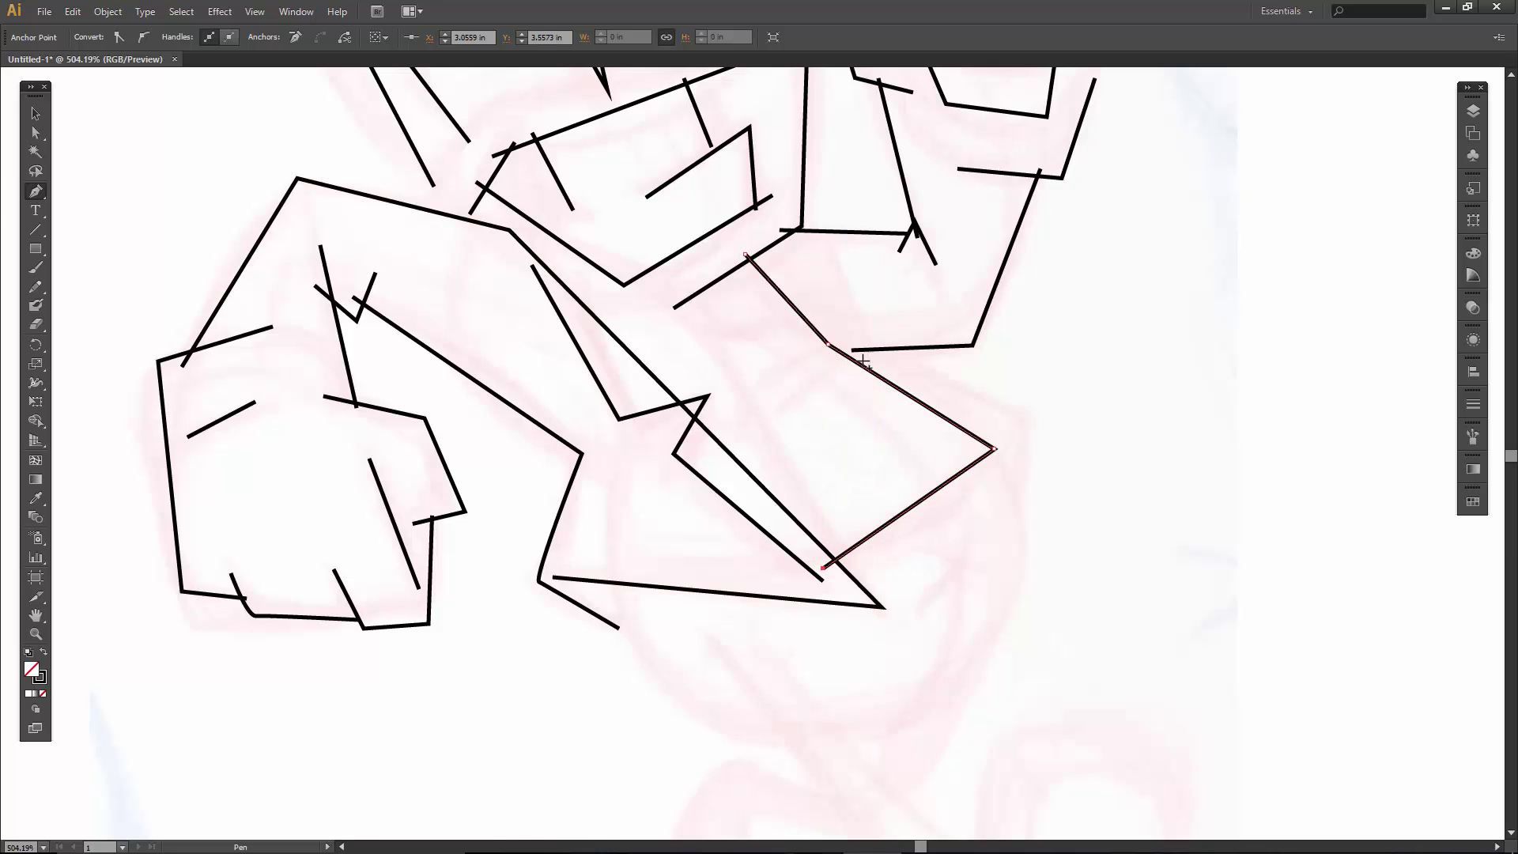
- Draw a two-segment path from the neck along the right shoulder and down its side, plus a short parallel line just inside its corner
{"action": "left_click", "coordinate": [759, 245]}
{"action": "left_click", "coordinate": [1026, 402]}
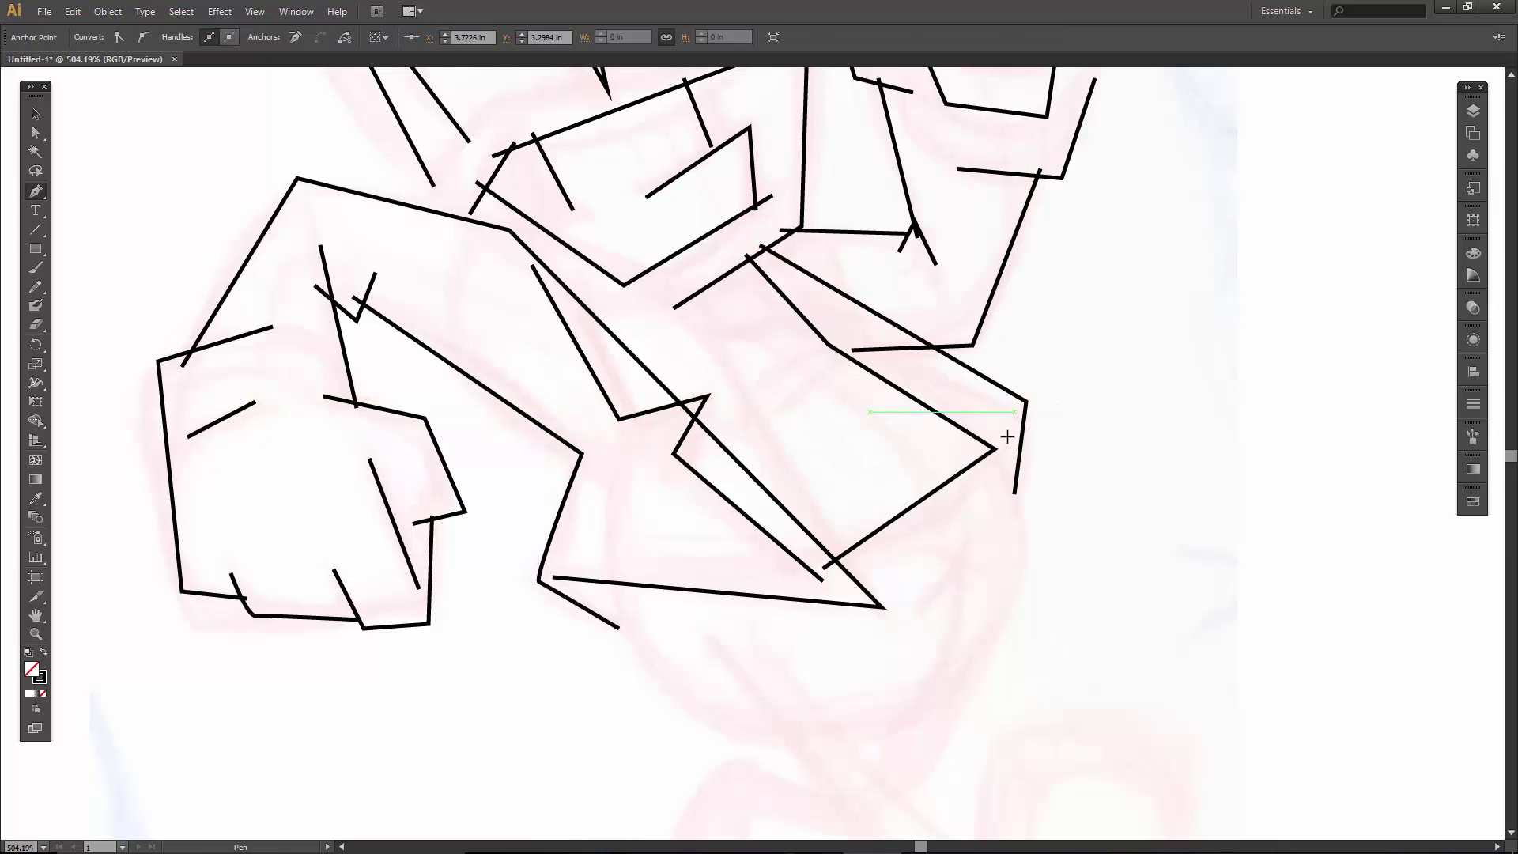
{"action": "left_click", "coordinate": [1015, 411]}
{"action": "left_click", "coordinate": [1006, 467]}
- Draw a narrow two-segment V-shaped open path for the fold below the neck on the right chest line
{"action": "left_click", "coordinate": [755, 386]}
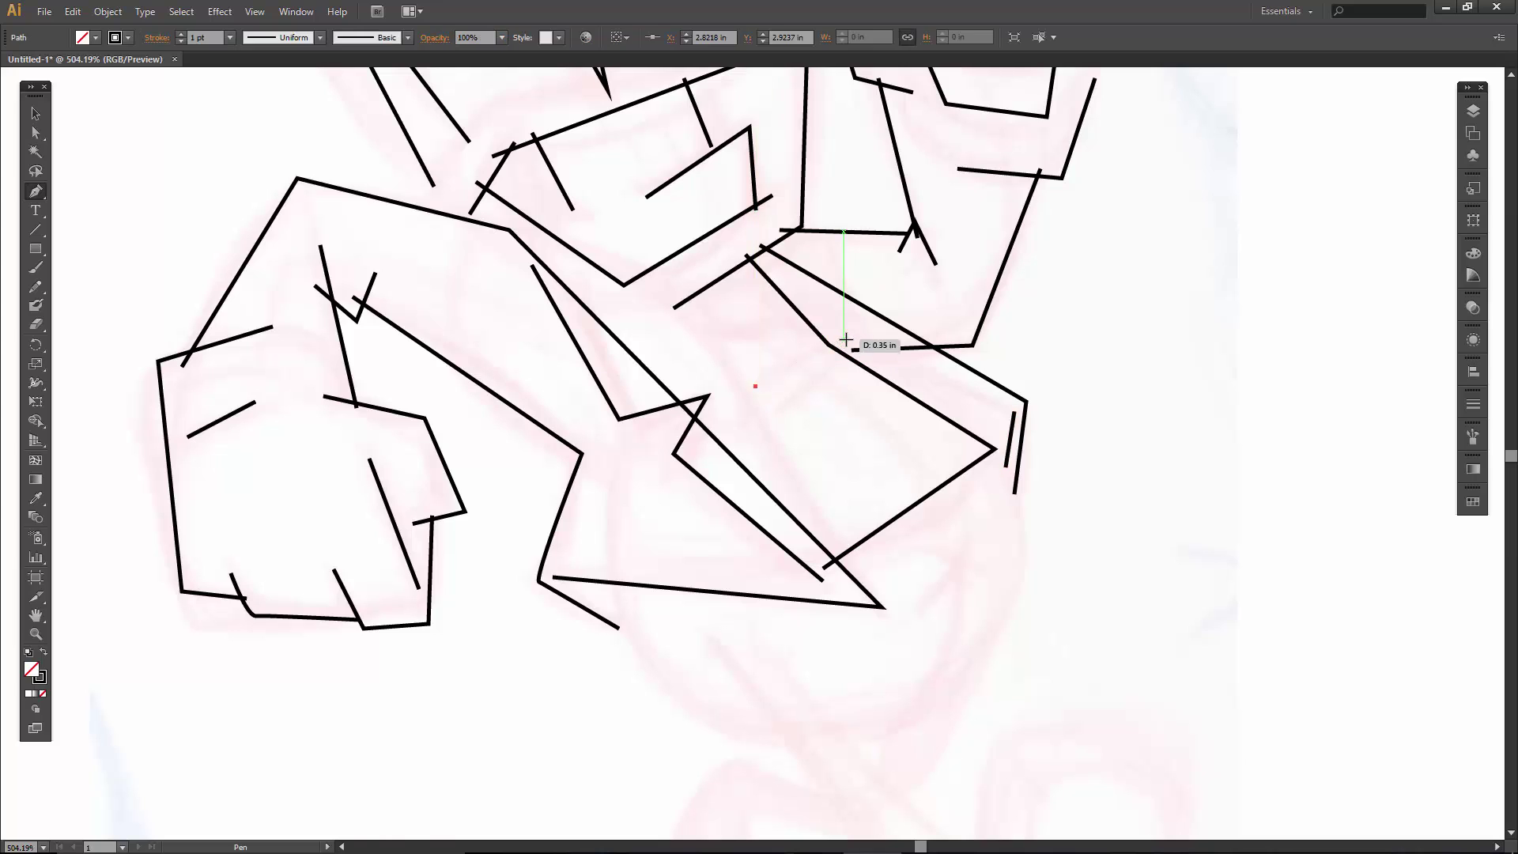
{"action": "left_click", "coordinate": [845, 338]}
{"action": "left_click", "coordinate": [773, 419]}
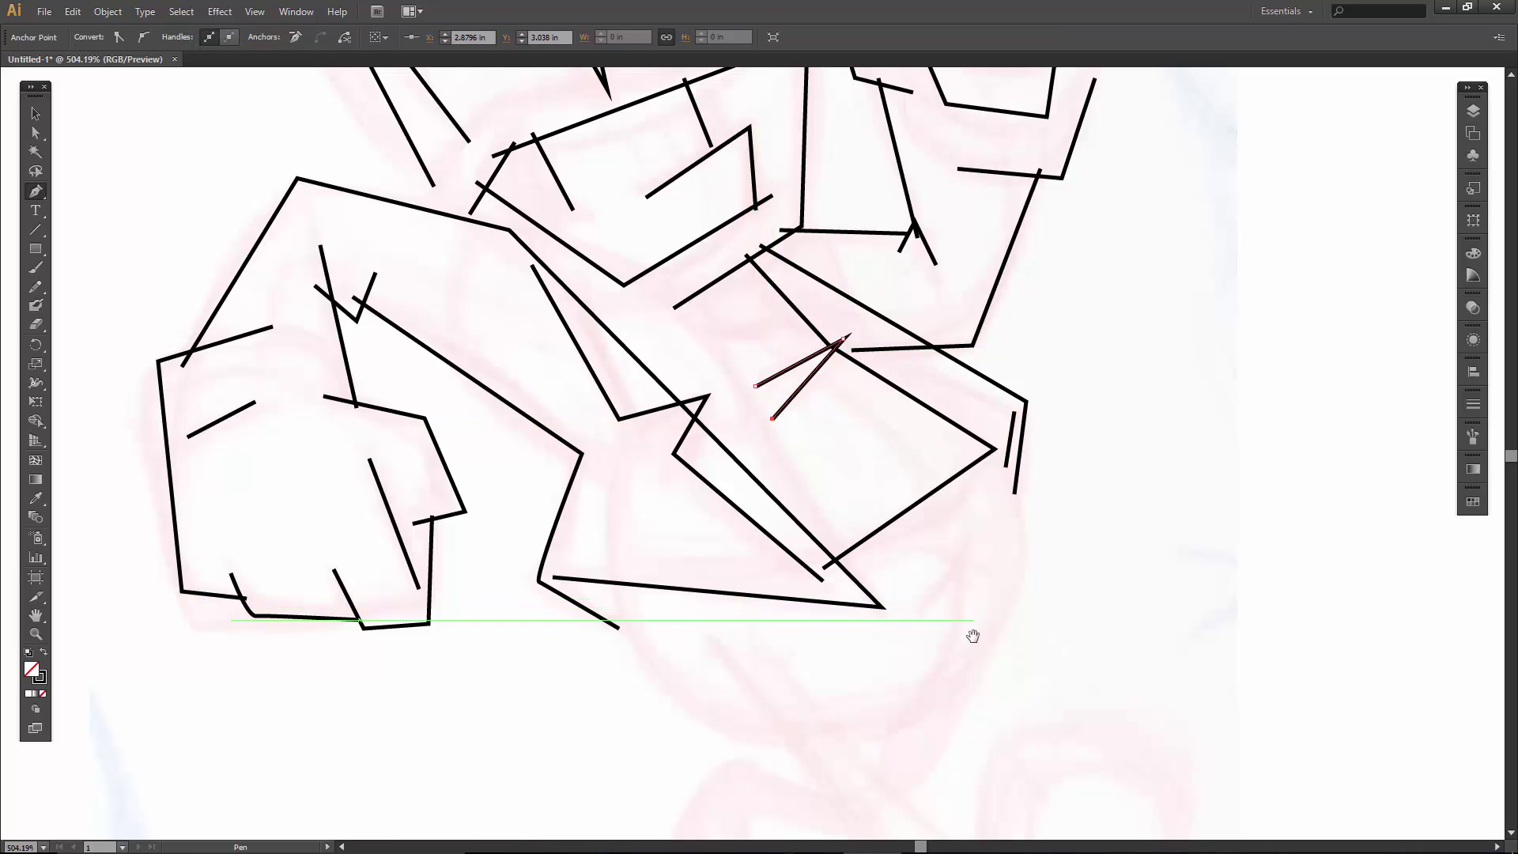
- Draw a circle about 1.43 in across with the Ellipse tool over the lower torso
{"action": "left_click_drag", "start_coordinate": [973, 633], "coordinate": [928, 454]}
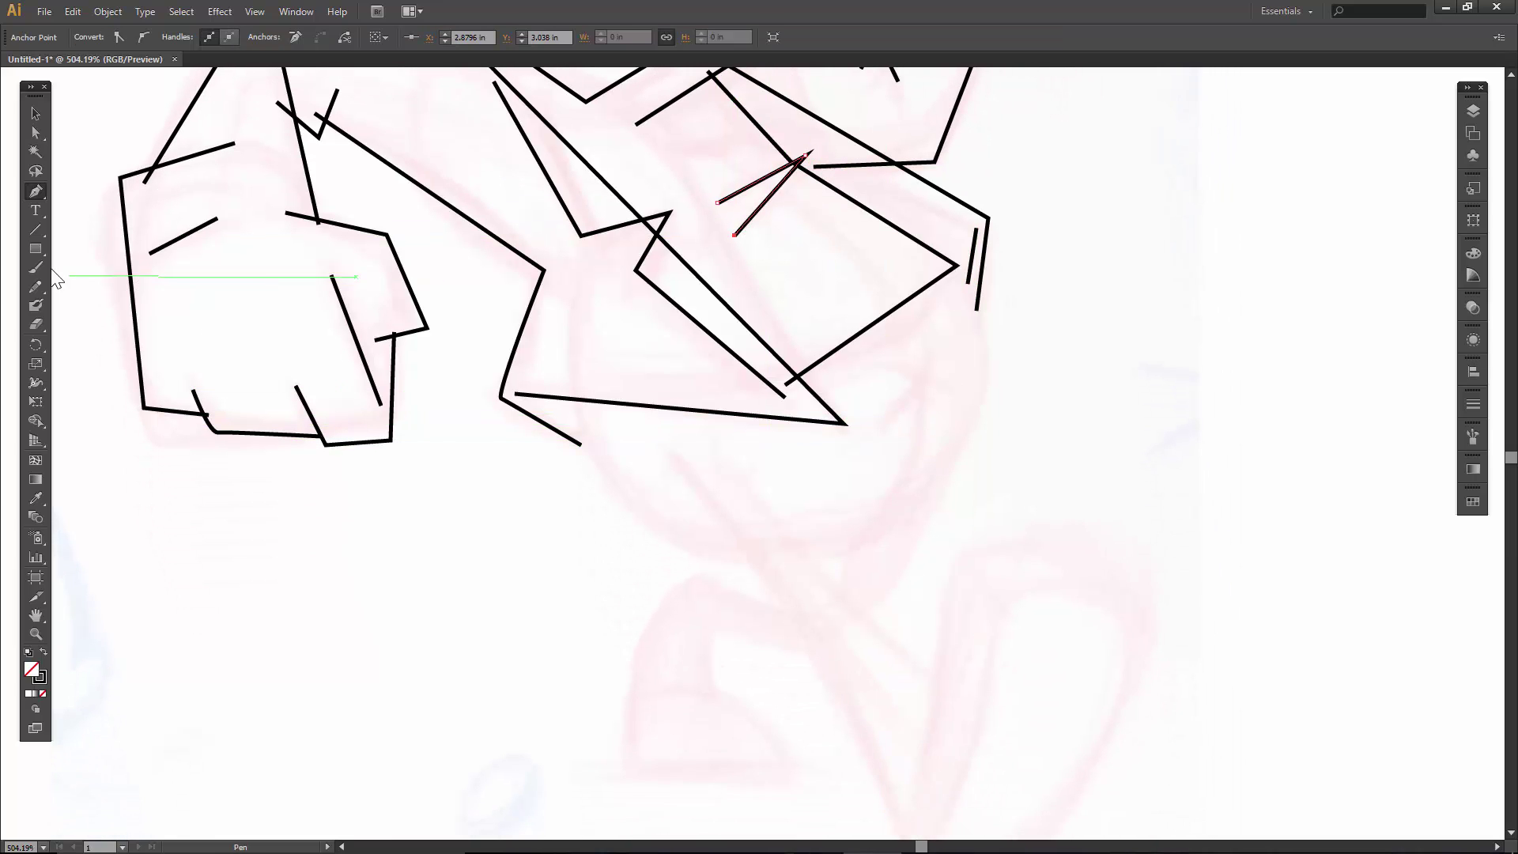
{"action": "left_click_drag", "start_coordinate": [38, 253], "coordinate": [130, 286]}
{"action": "left_click_drag", "start_coordinate": [795, 348], "coordinate": [857, 546]}
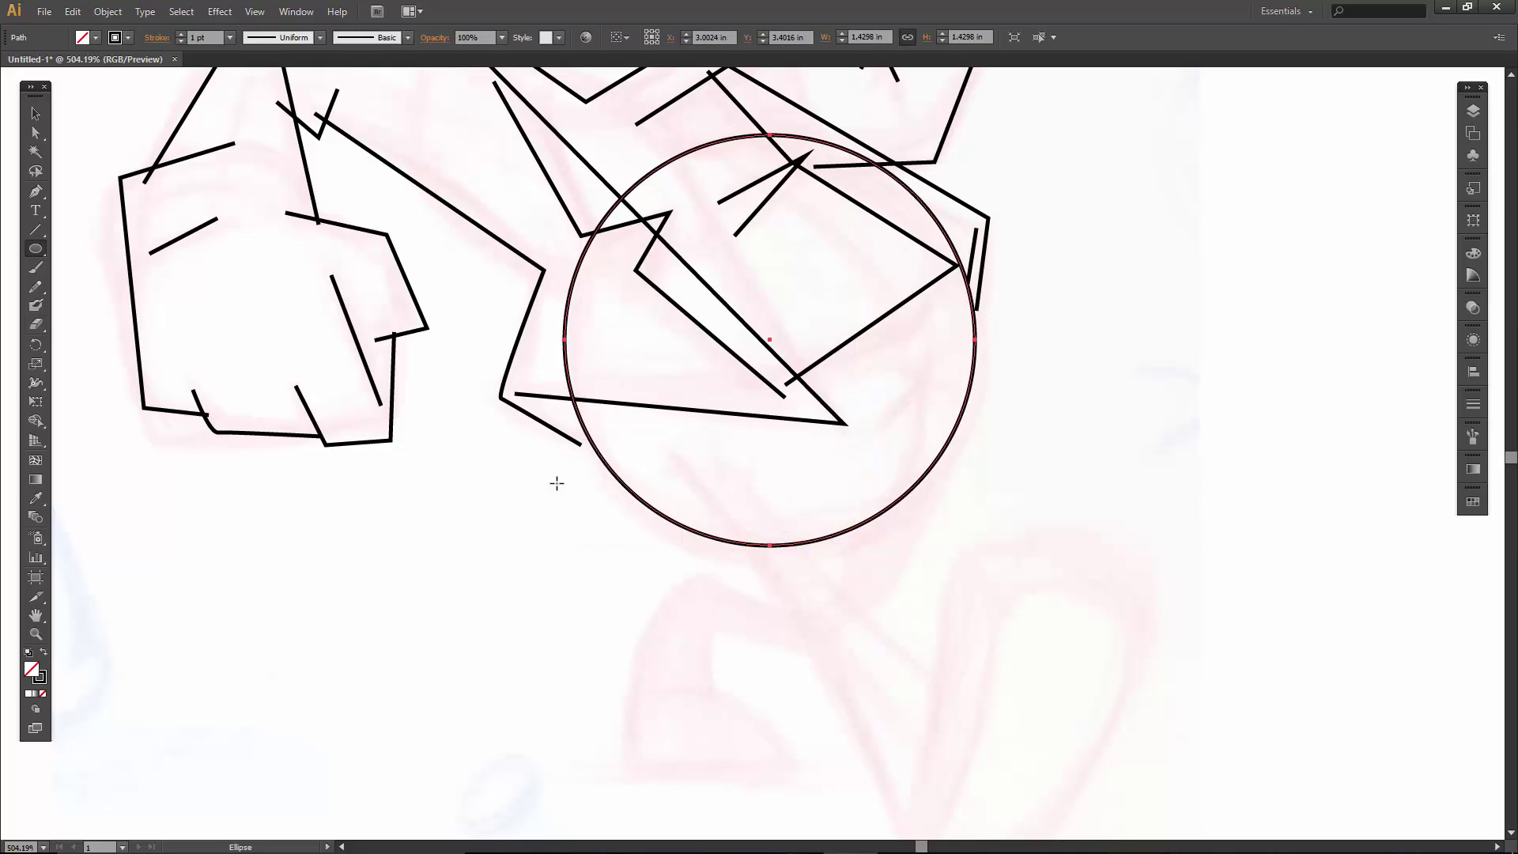
- Cut the torso circle with Scissors at the left hem line and the right chest corner, and delete its upper arc
{"action": "left_click", "coordinate": [574, 395]}
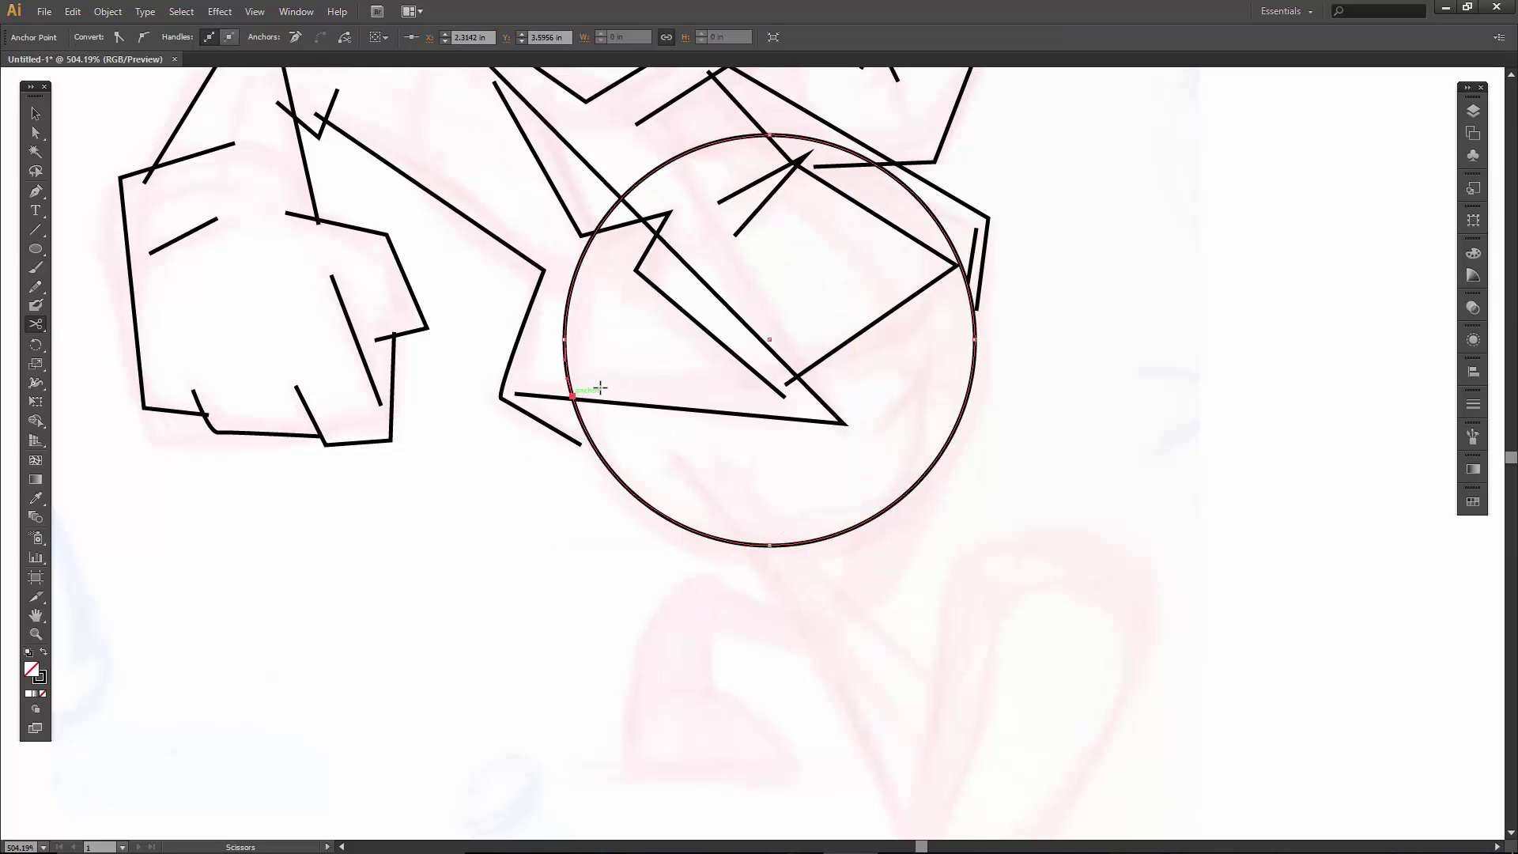
{"action": "left_click", "coordinate": [959, 258]}
{"action": "key", "text": "v"}
{"action": "left_click", "coordinate": [931, 227]}
{"action": "key", "text": "Delete"}
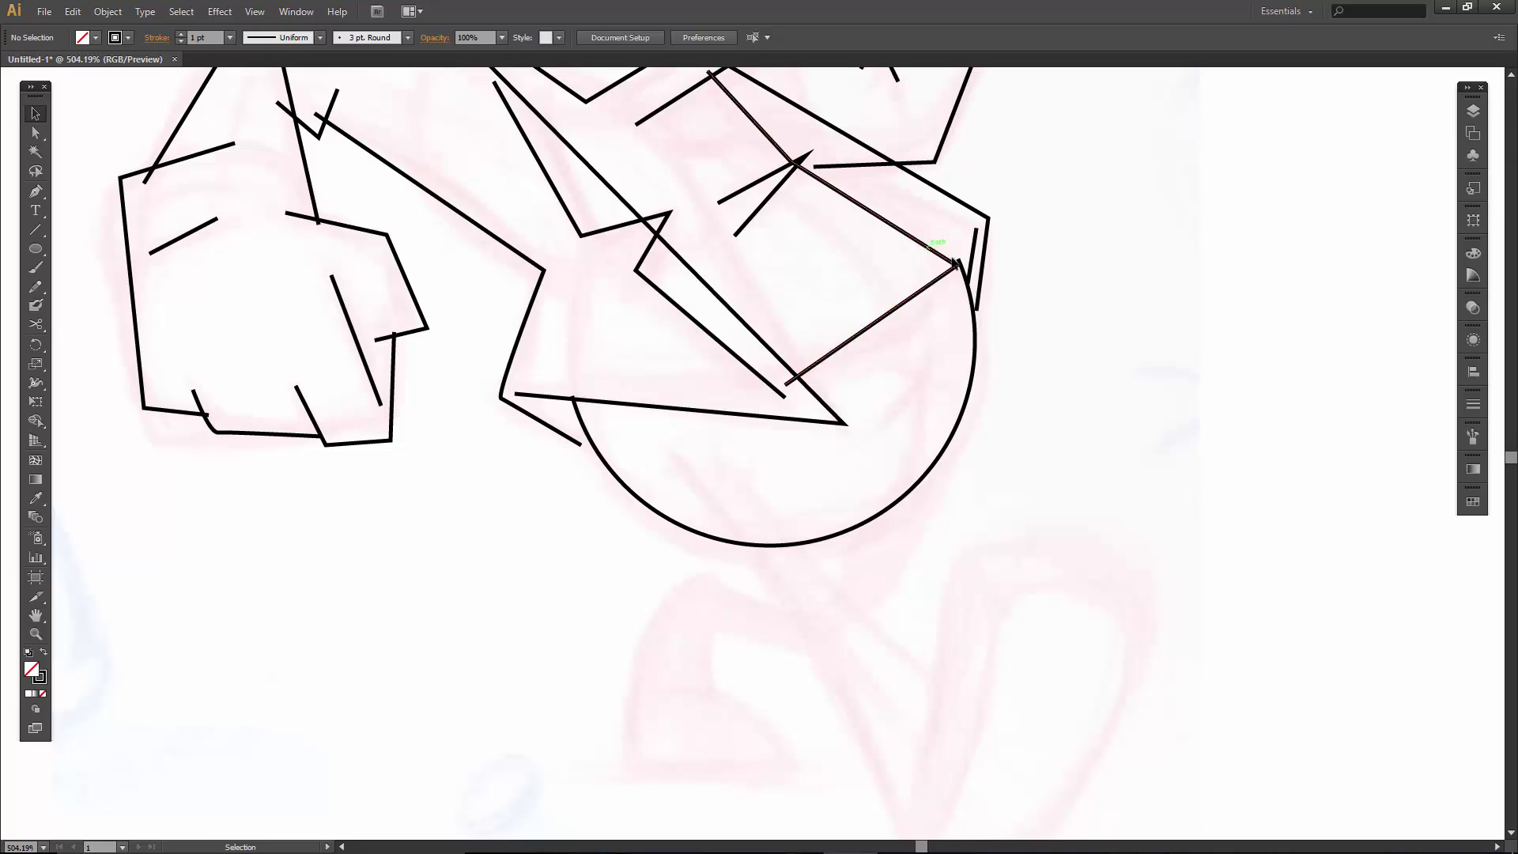
- Draw a five-segment open path from inside the belly arc down the leg and around the outline of the upturned right foot
{"action": "left_click_drag", "start_coordinate": [1014, 442], "coordinate": [974, 327]}
{"action": "left_click", "coordinate": [629, 311]}
{"action": "left_click", "coordinate": [867, 712]}
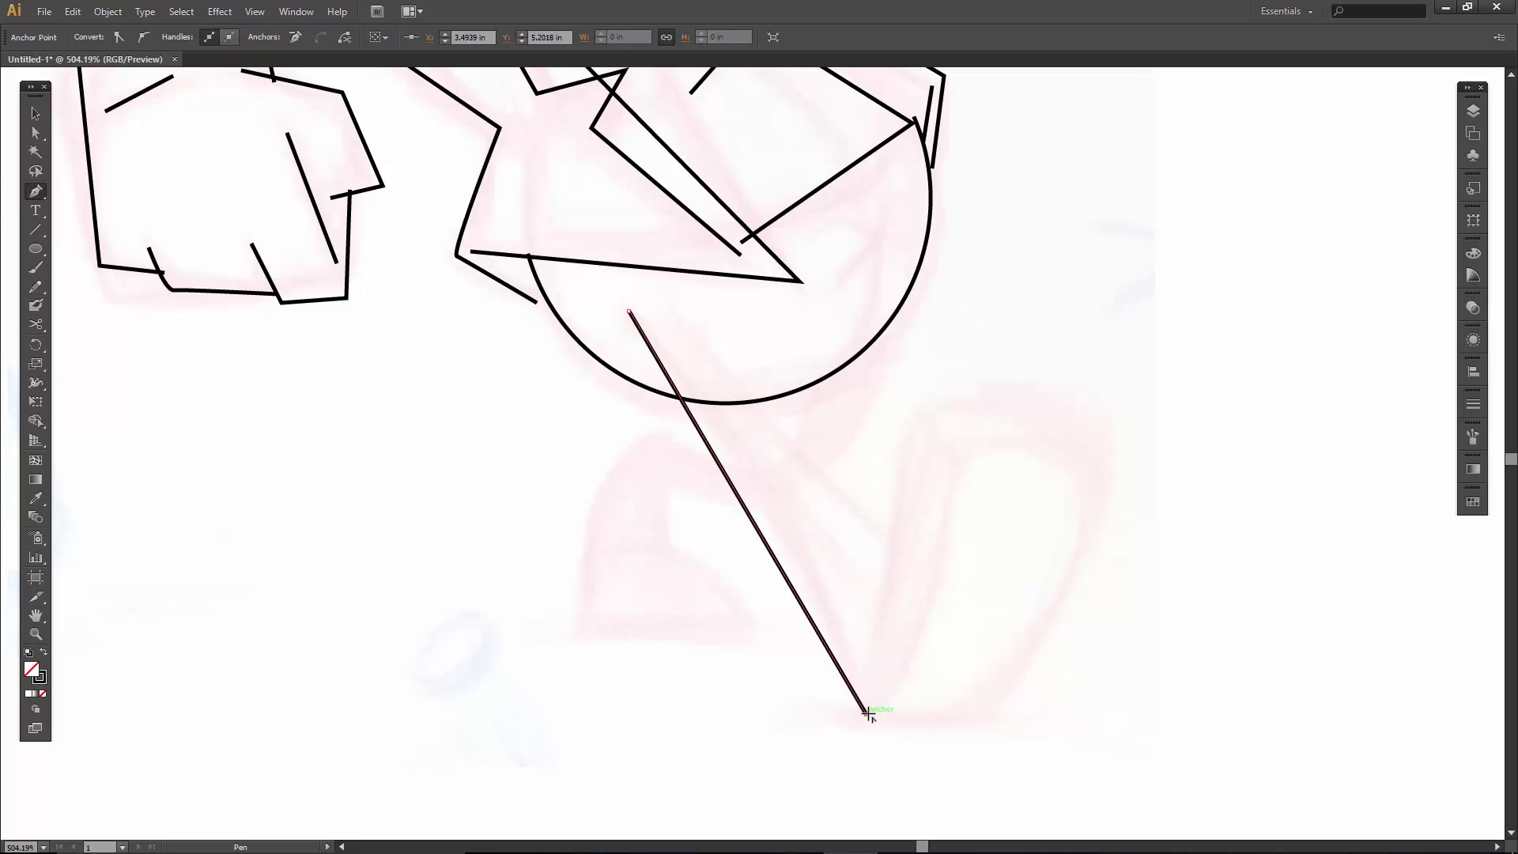
{"action": "left_click", "coordinate": [991, 714]}
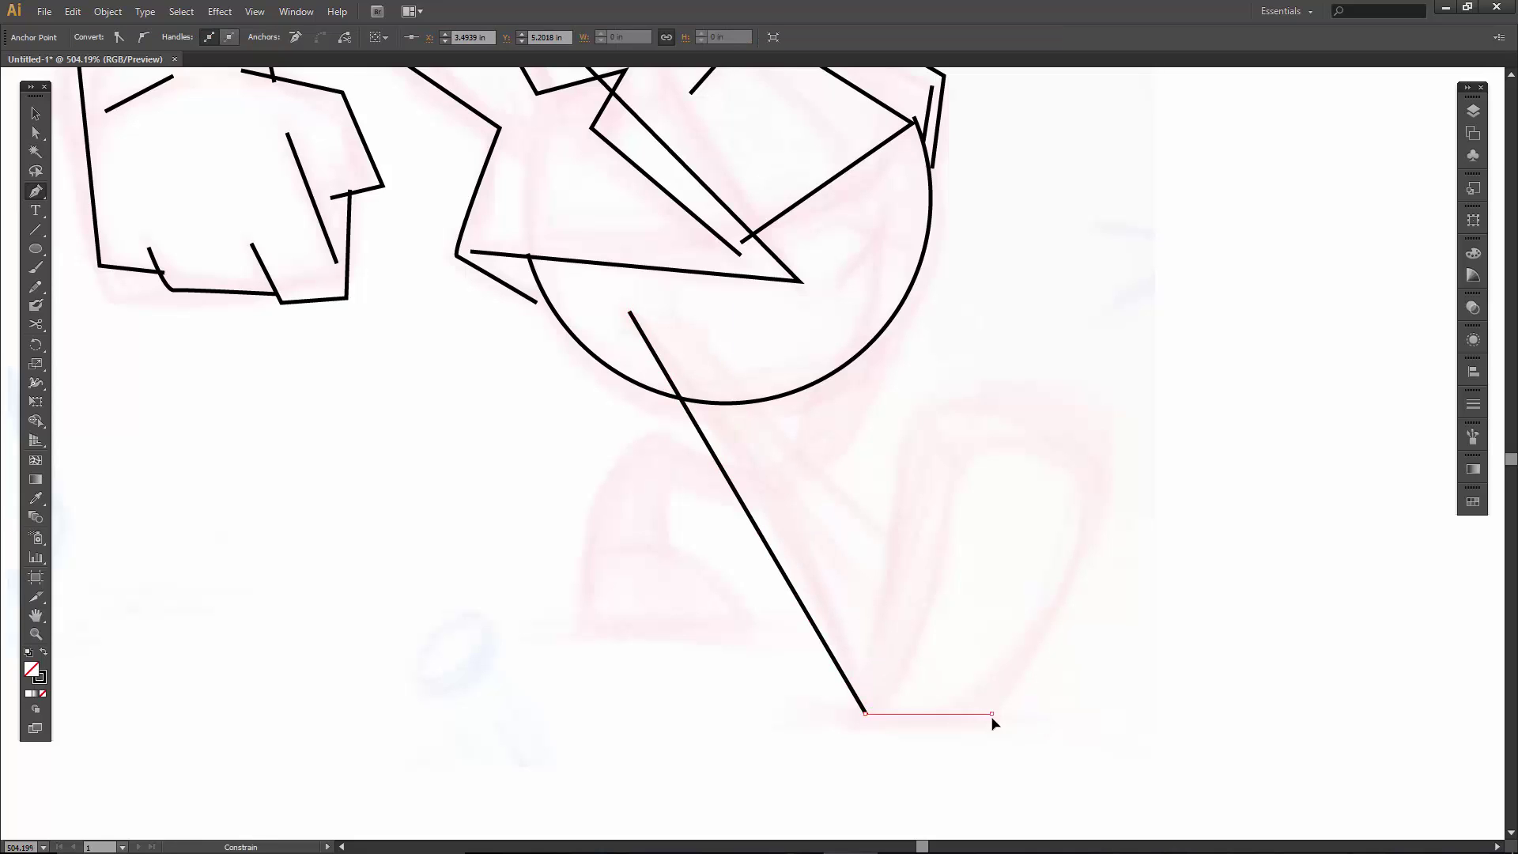
{"action": "left_click", "coordinate": [1089, 461]}
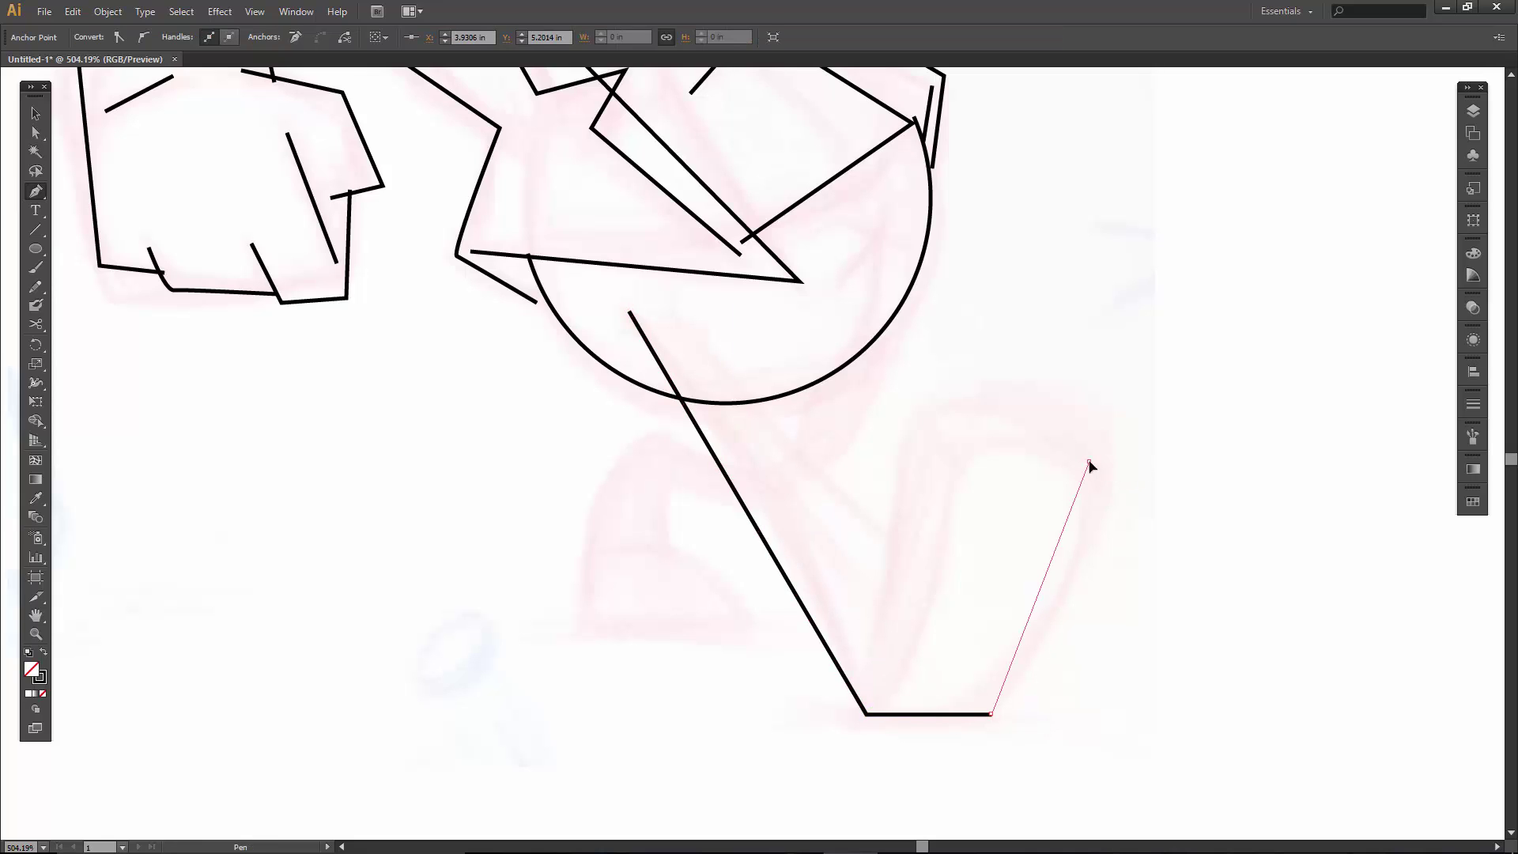
{"action": "left_click", "coordinate": [918, 408]}
{"action": "left_click", "coordinate": [878, 625]}
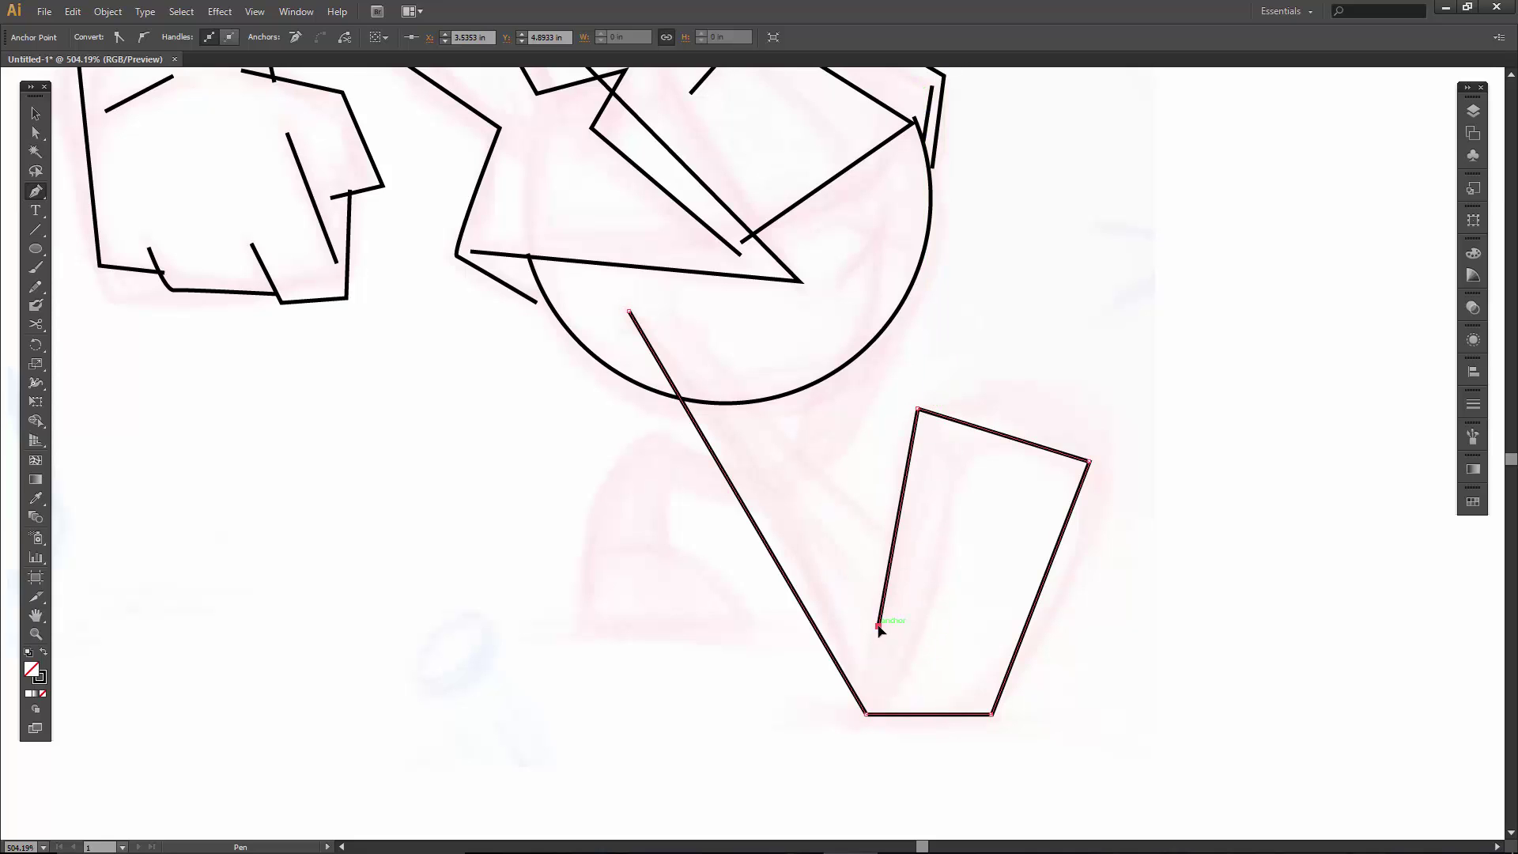
- Draw a two-segment path inside the right foot's outline, and a straight line from inside the belly arc to the foot's inner edge
{"action": "left_click", "coordinate": [886, 703]}
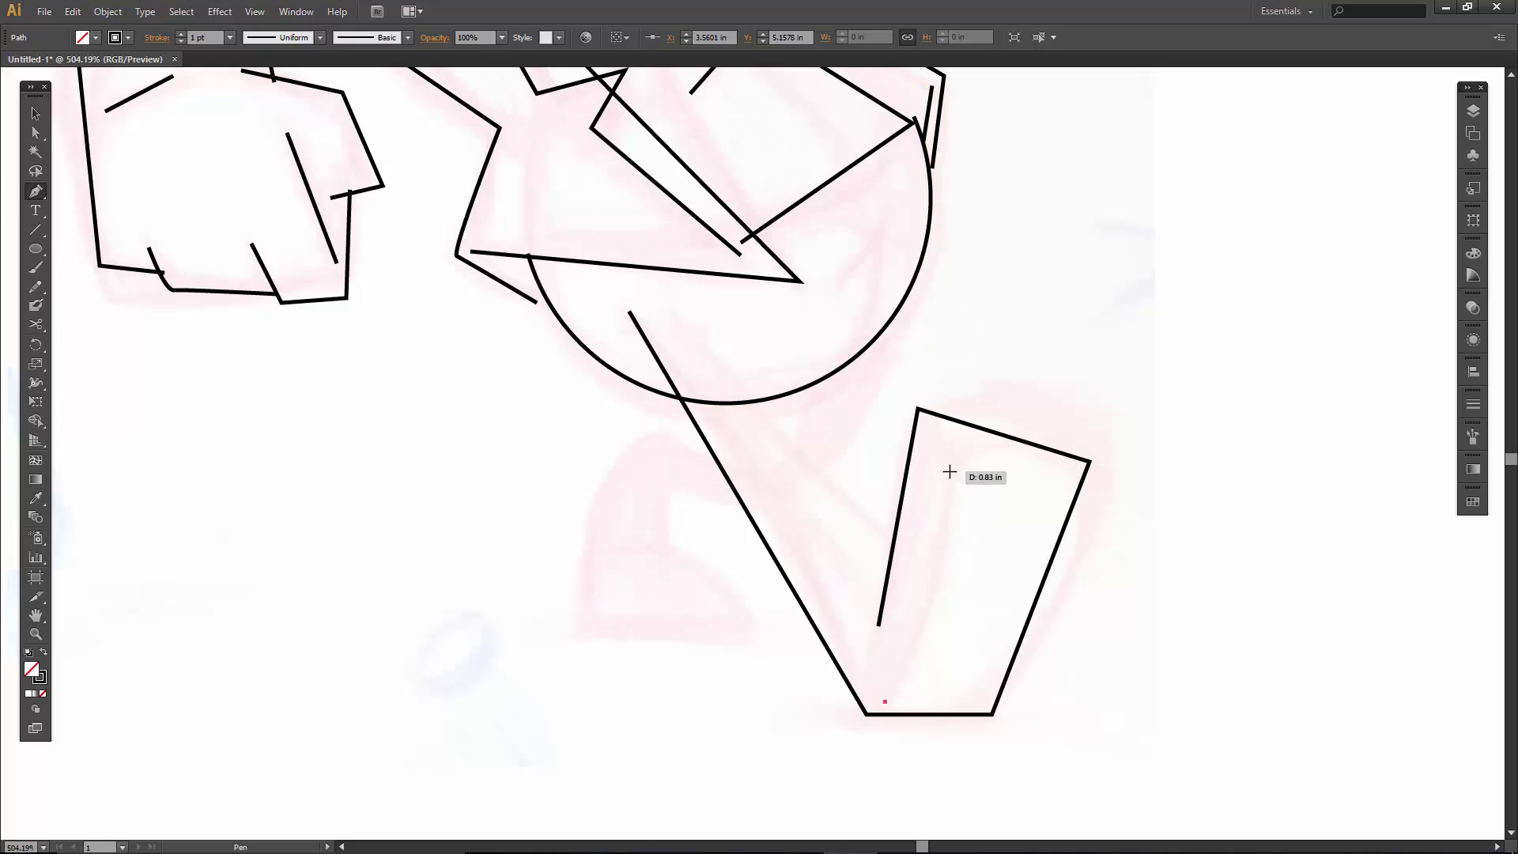
{"action": "left_click", "coordinate": [950, 472]}
{"action": "left_click", "coordinate": [1073, 476]}
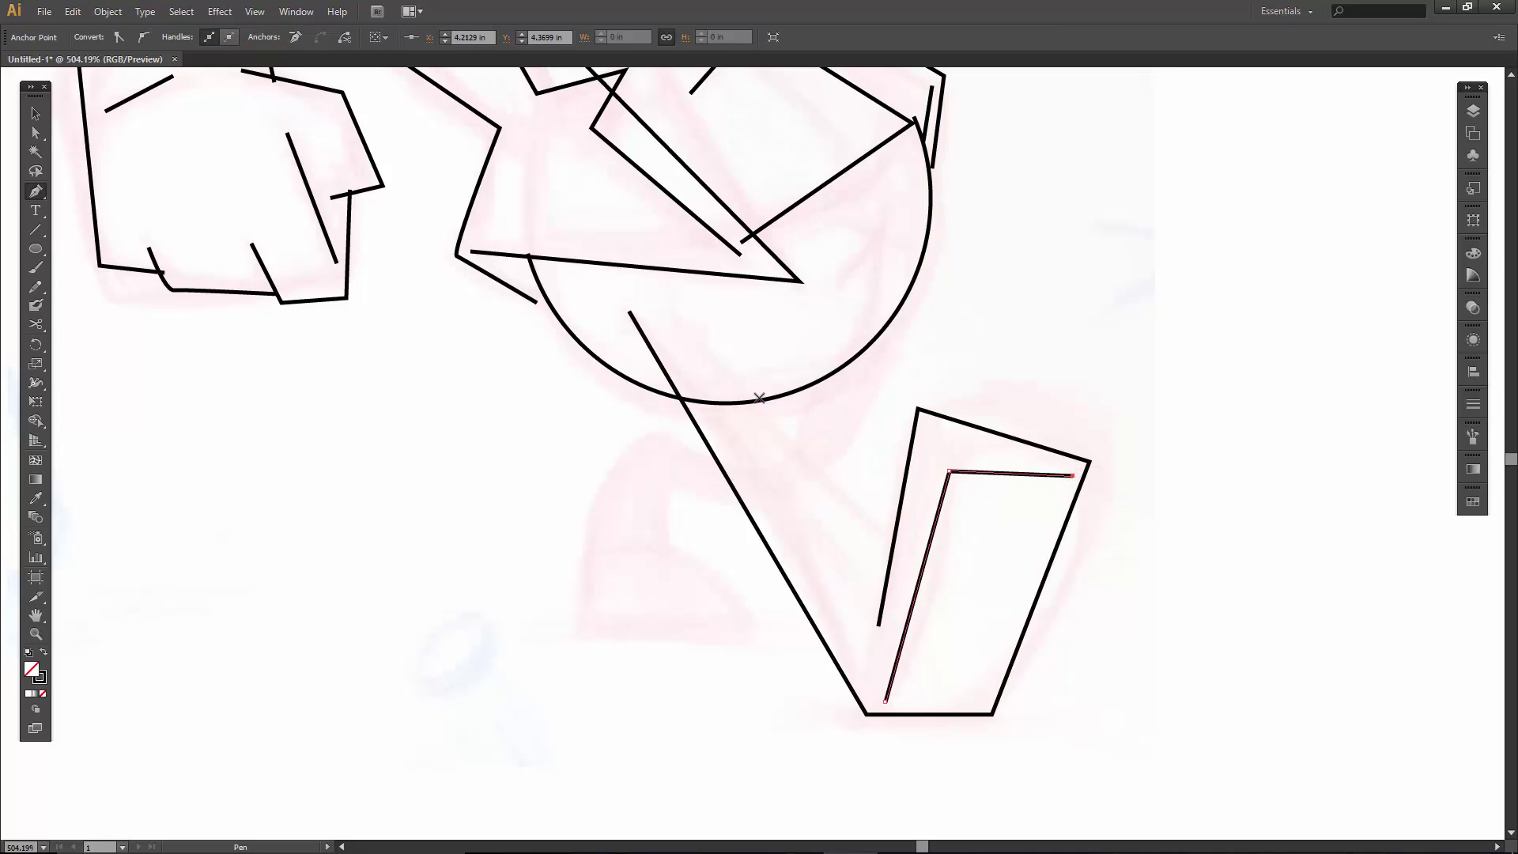
{"action": "left_click", "coordinate": [692, 339]}
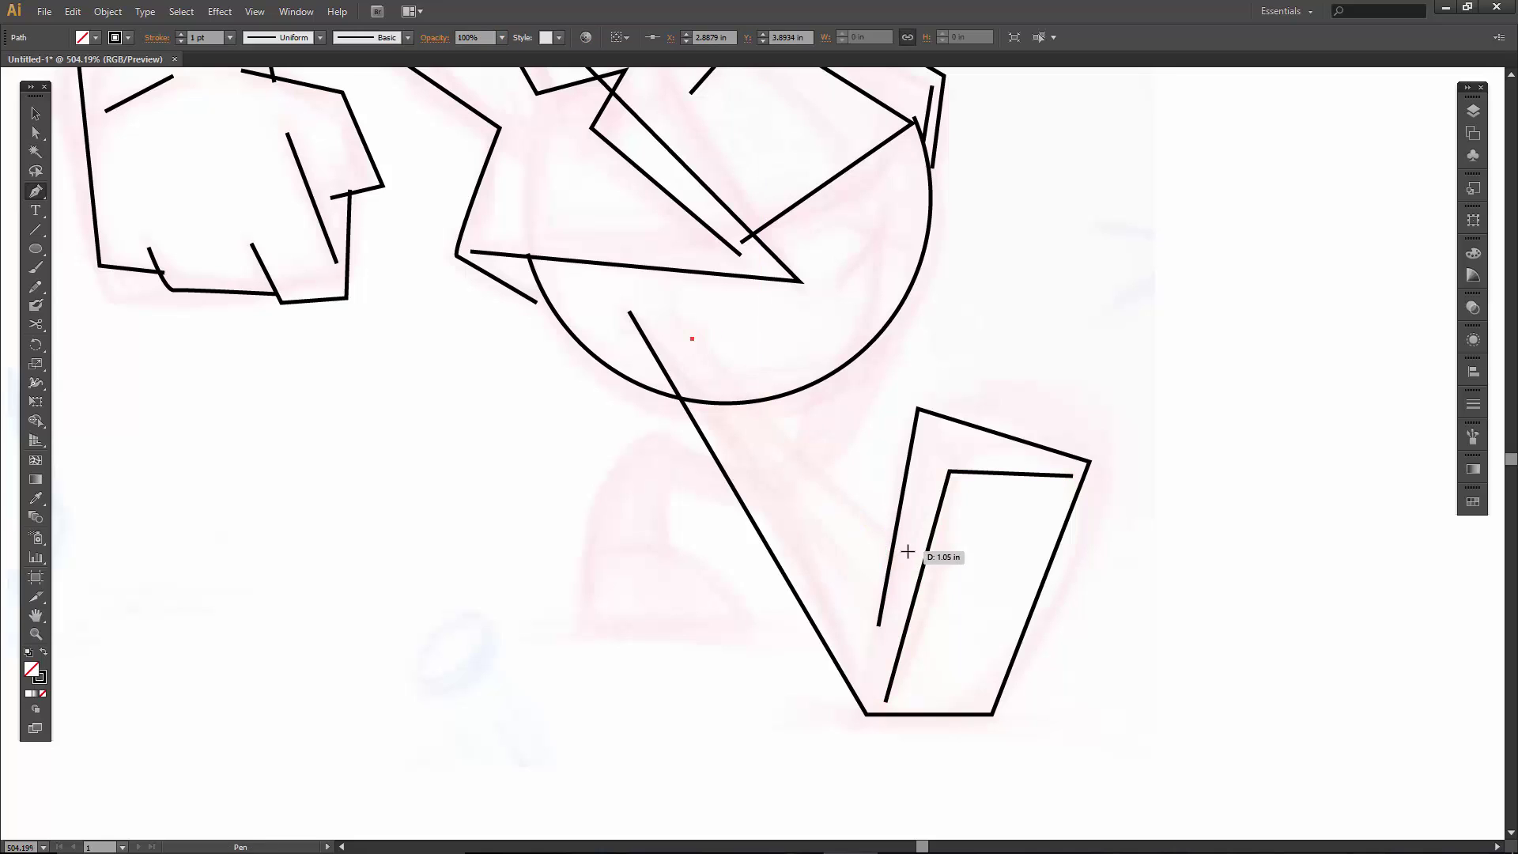
{"action": "left_click", "coordinate": [904, 551]}
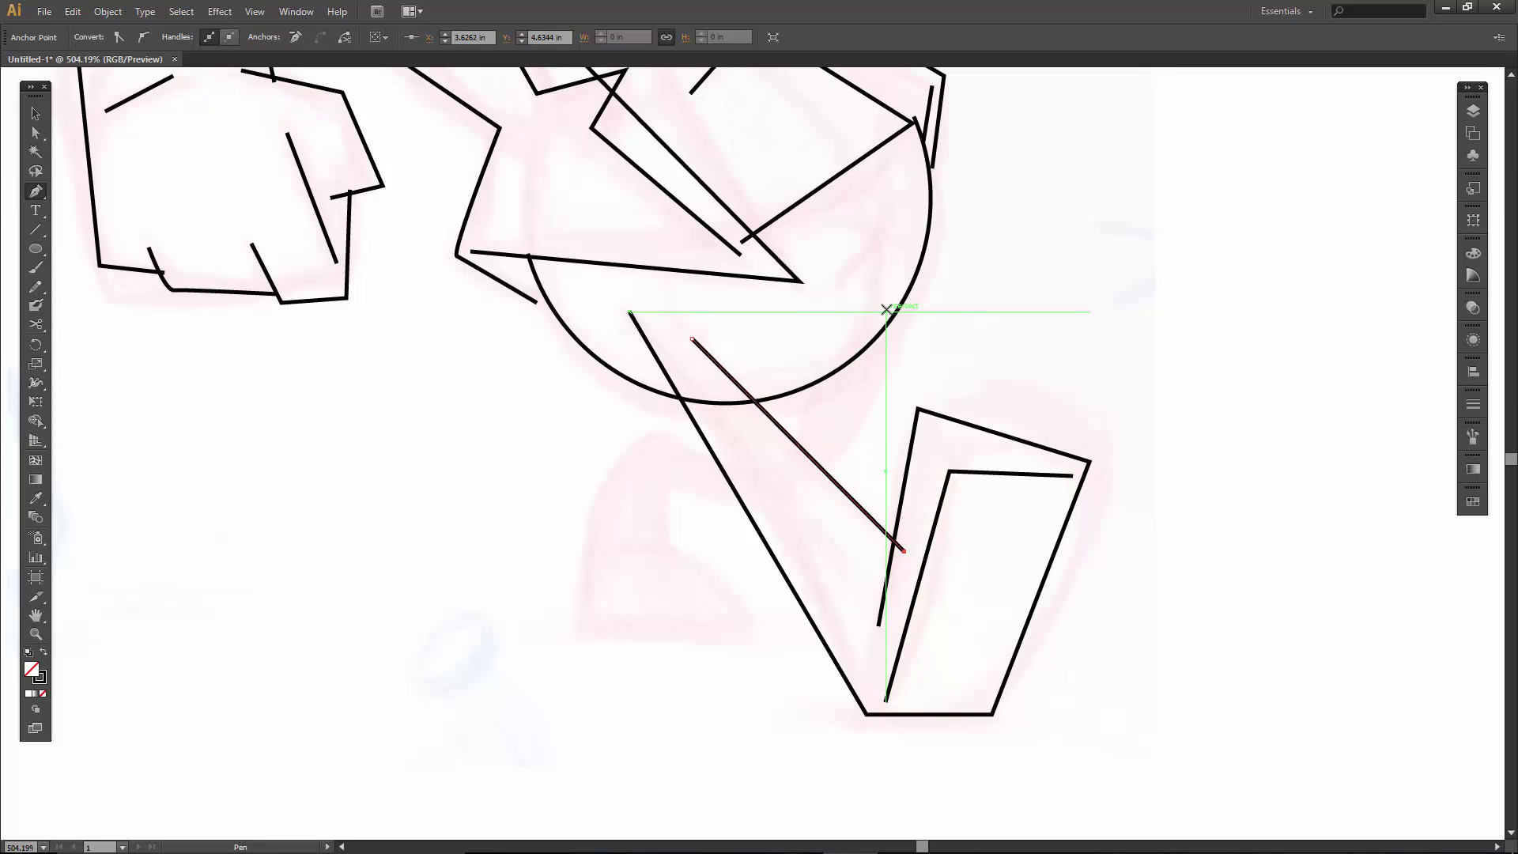
- Draw a three-segment open path from the belly arc's right side down to the rear leg's knee and along its underside to the left foot
{"action": "left_click", "coordinate": [903, 303]}
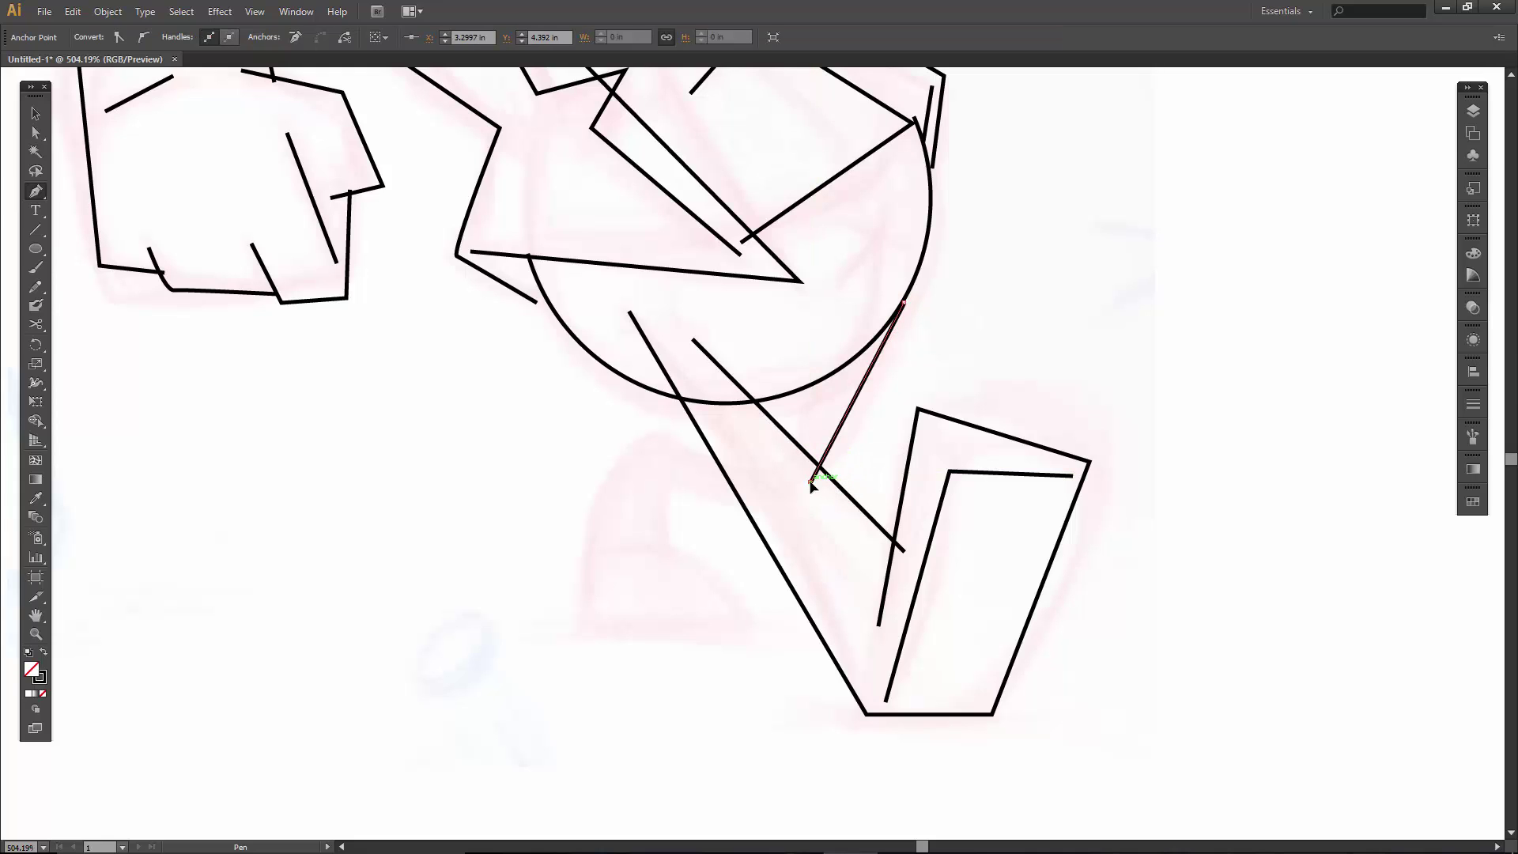
{"action": "left_click", "coordinate": [673, 477]}
{"action": "left_click", "coordinate": [668, 561]}
- Draw a five-segment open path from inside the belly arc along the rear leg's upper edge and around the left foot's outline
{"action": "left_click", "coordinate": [808, 372]}
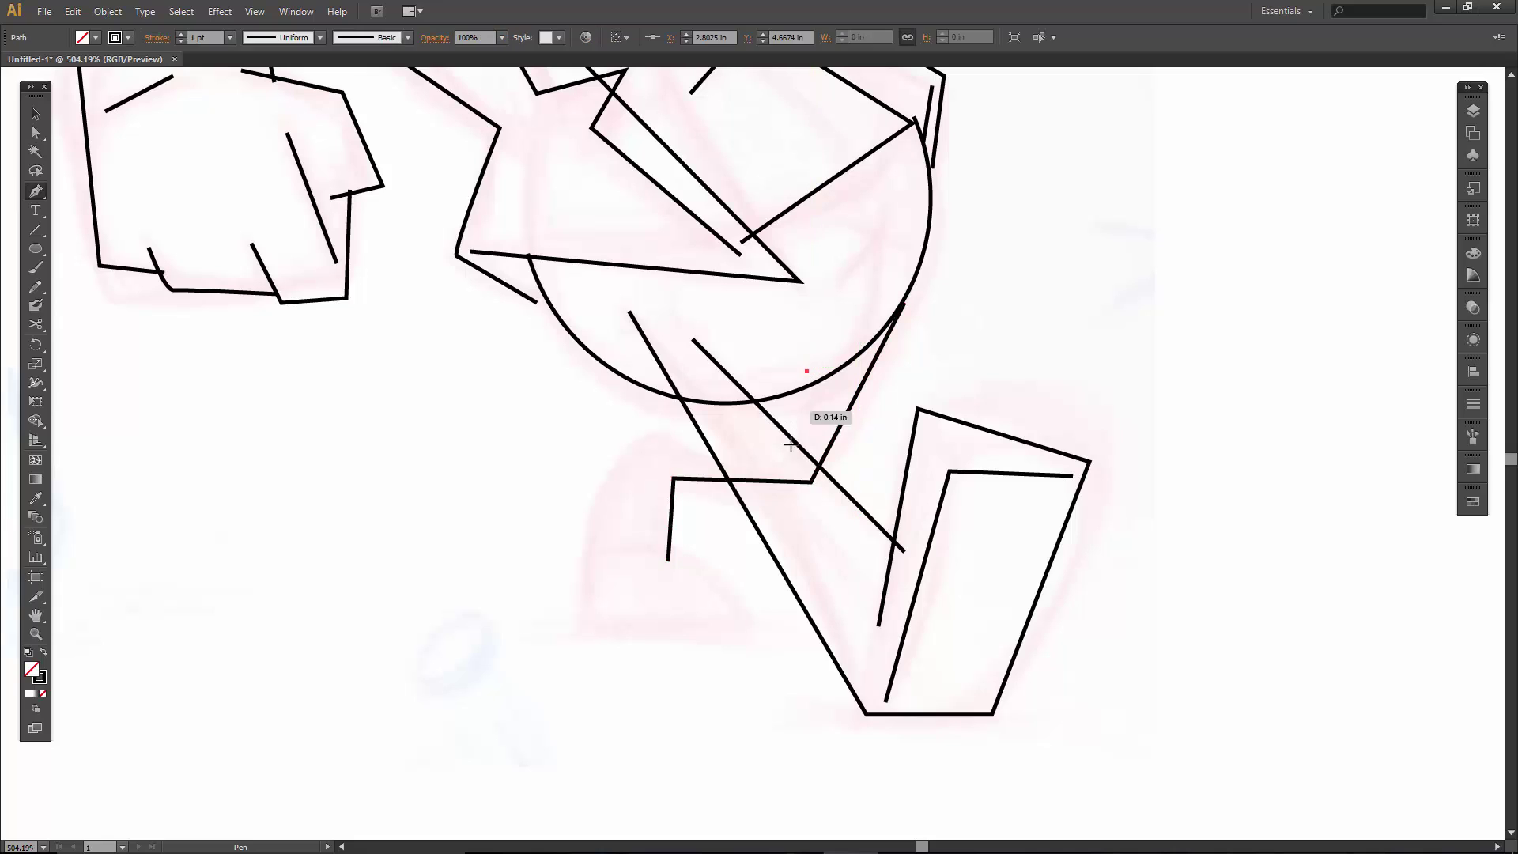
{"action": "left_click", "coordinate": [787, 453]}
{"action": "left_click", "coordinate": [662, 429]}
{"action": "left_click", "coordinate": [581, 627]}
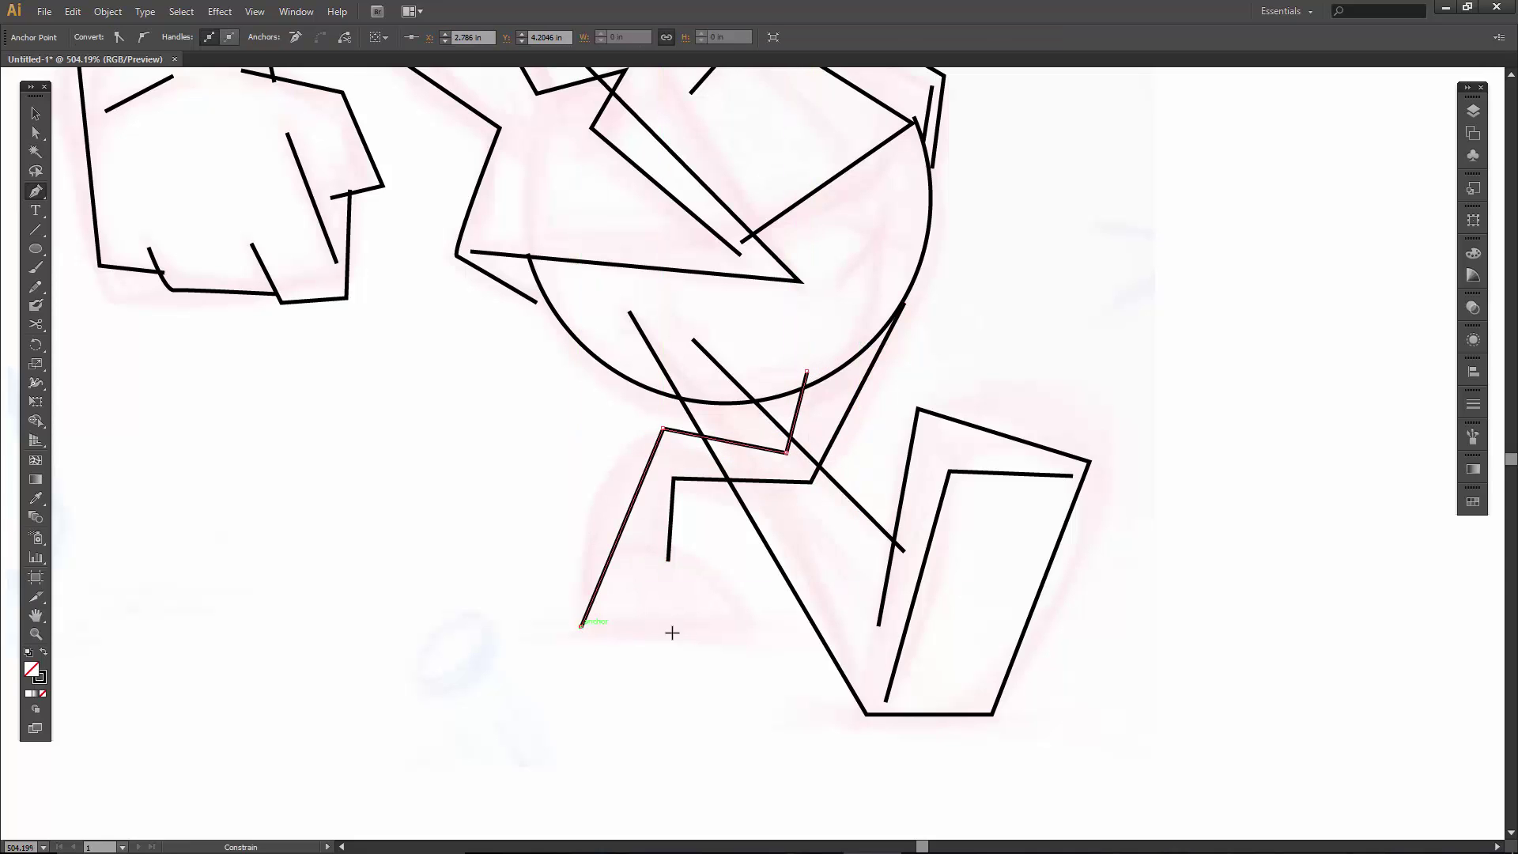
{"action": "left_click", "coordinate": [717, 626]}
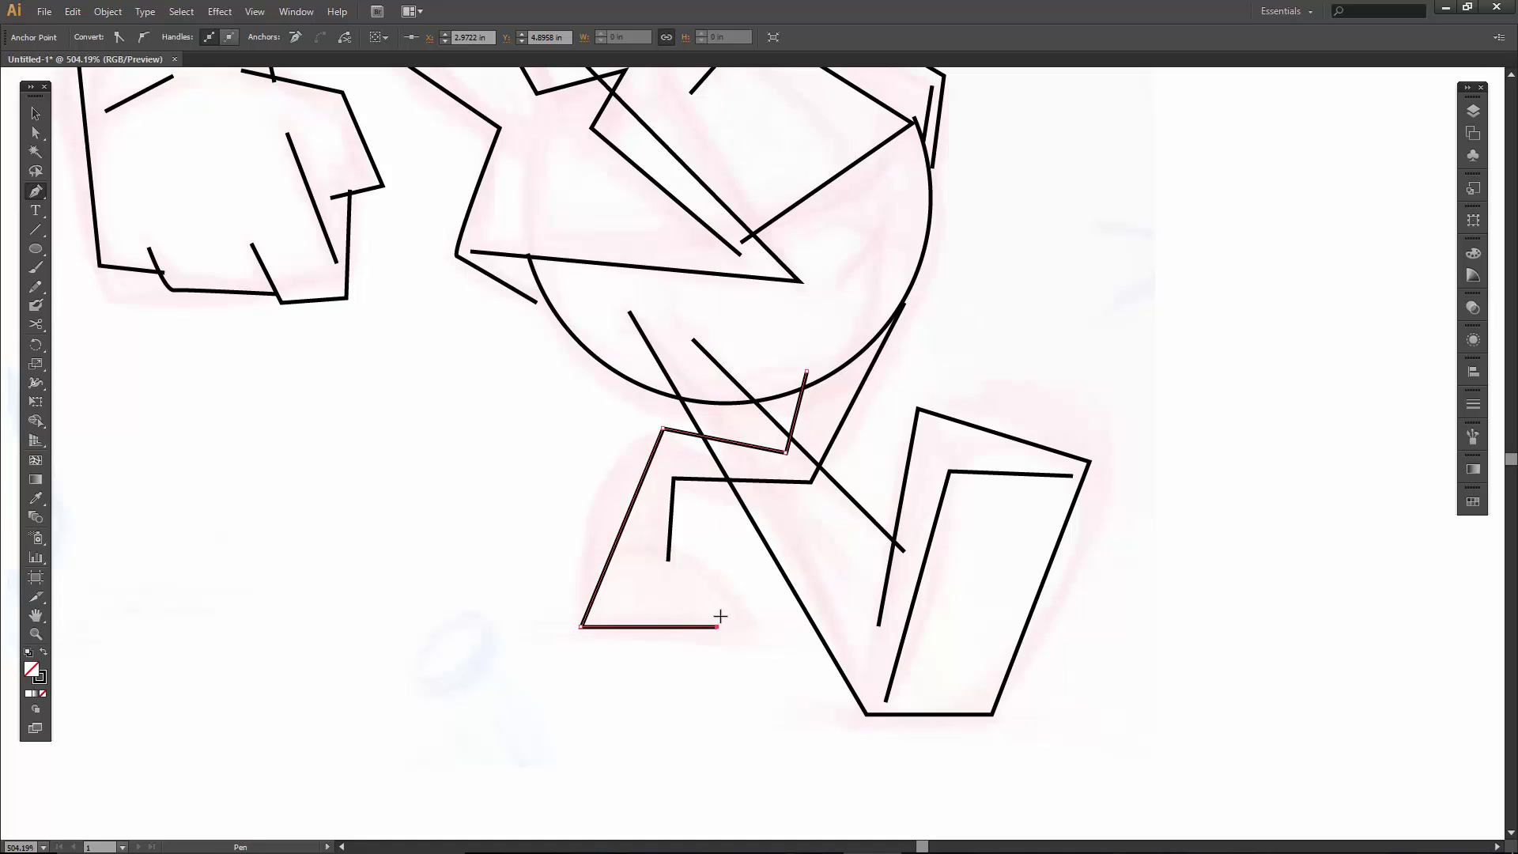
{"action": "left_click", "coordinate": [628, 552]}
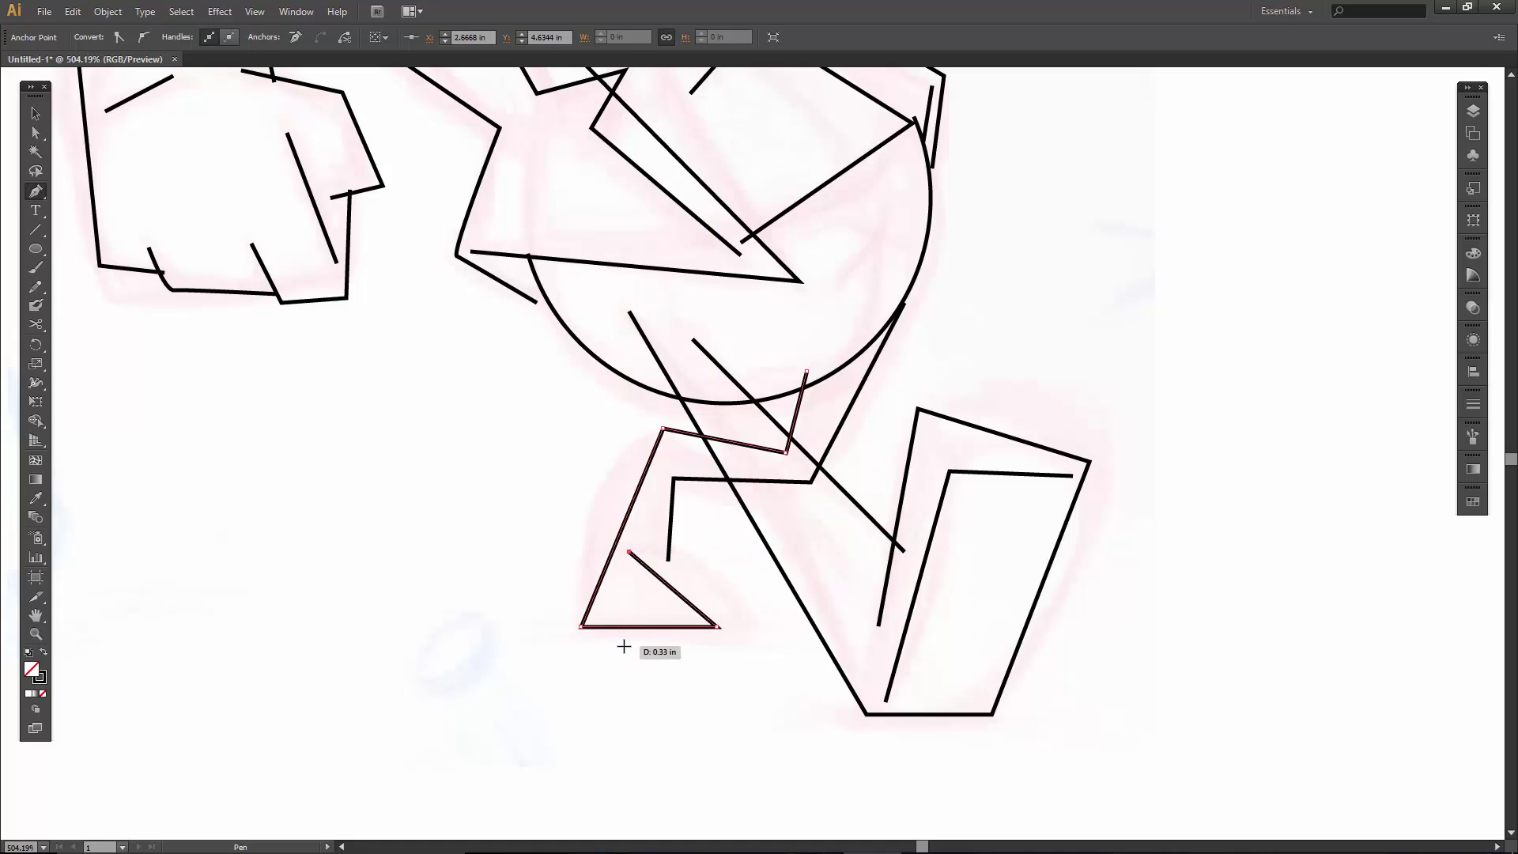
- Reposition the knee corners of both rear-leg paths and the heel corner of the left foot to fit the sketch
{"action": "key", "text": "a"}
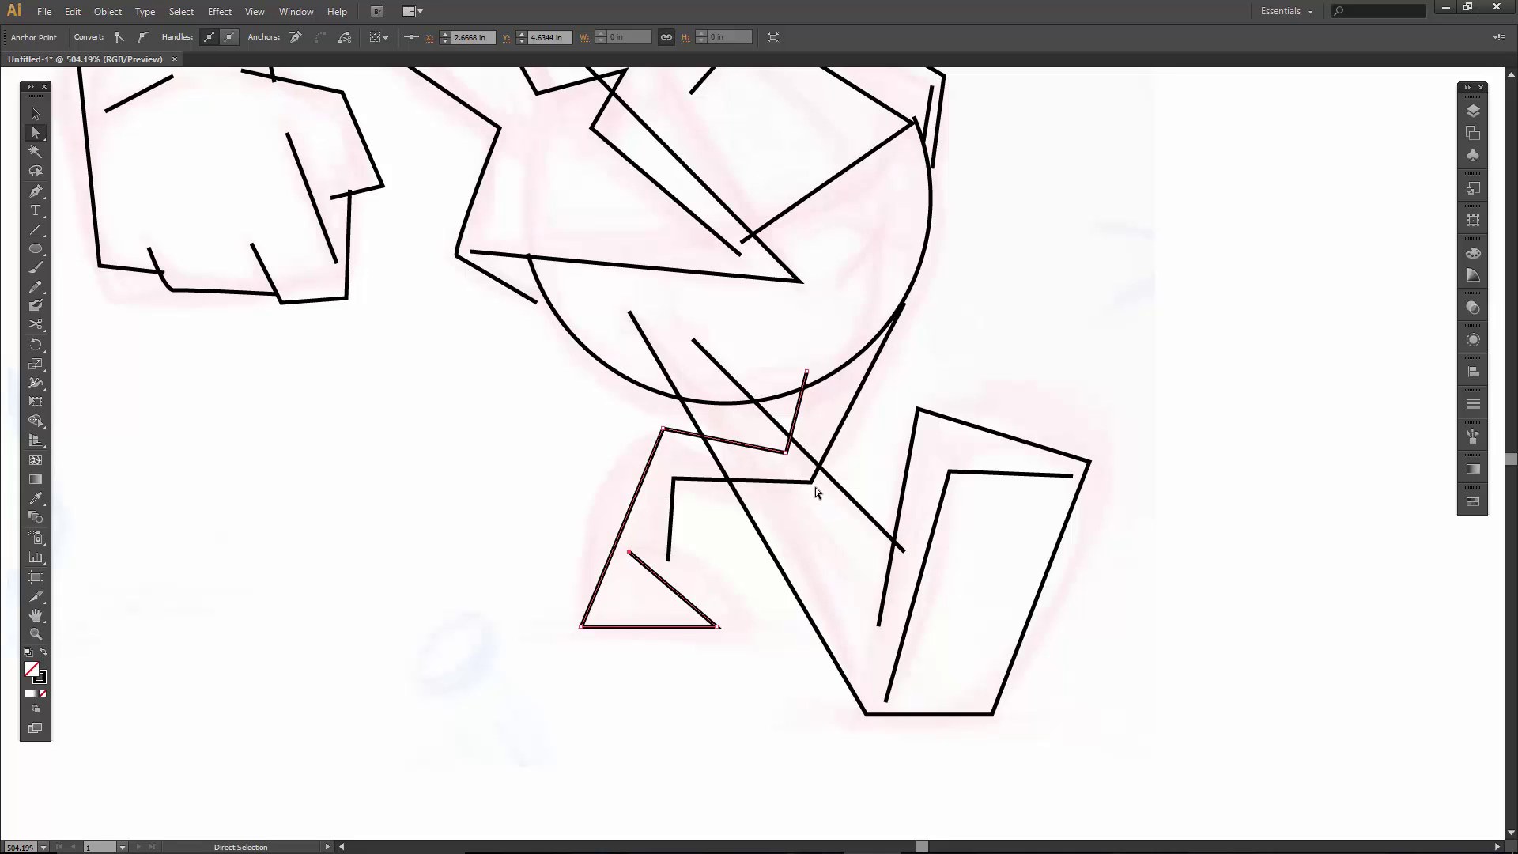
{"action": "left_click_drag", "start_coordinate": [815, 489], "coordinate": [782, 461]}
{"action": "left_click", "coordinate": [787, 454]}
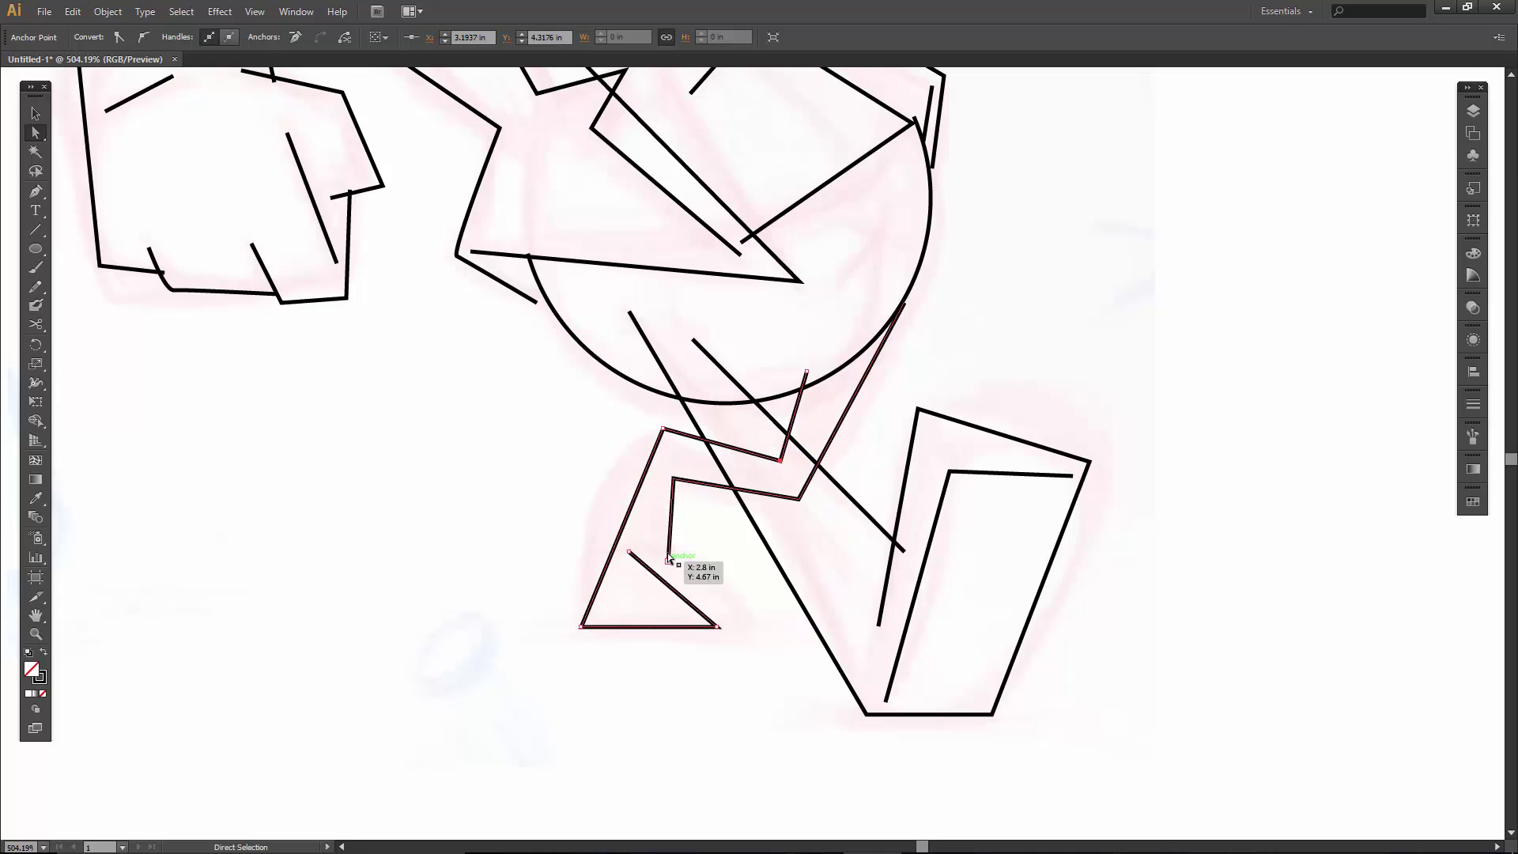
{"action": "left_click_drag", "start_coordinate": [662, 430], "coordinate": [642, 445]}
- Extend the left end of the lower teeth line across the mouth to the left mouth corner
{"action": "key", "text": "v"}
{"action": "key", "text": "ctrl+0"}
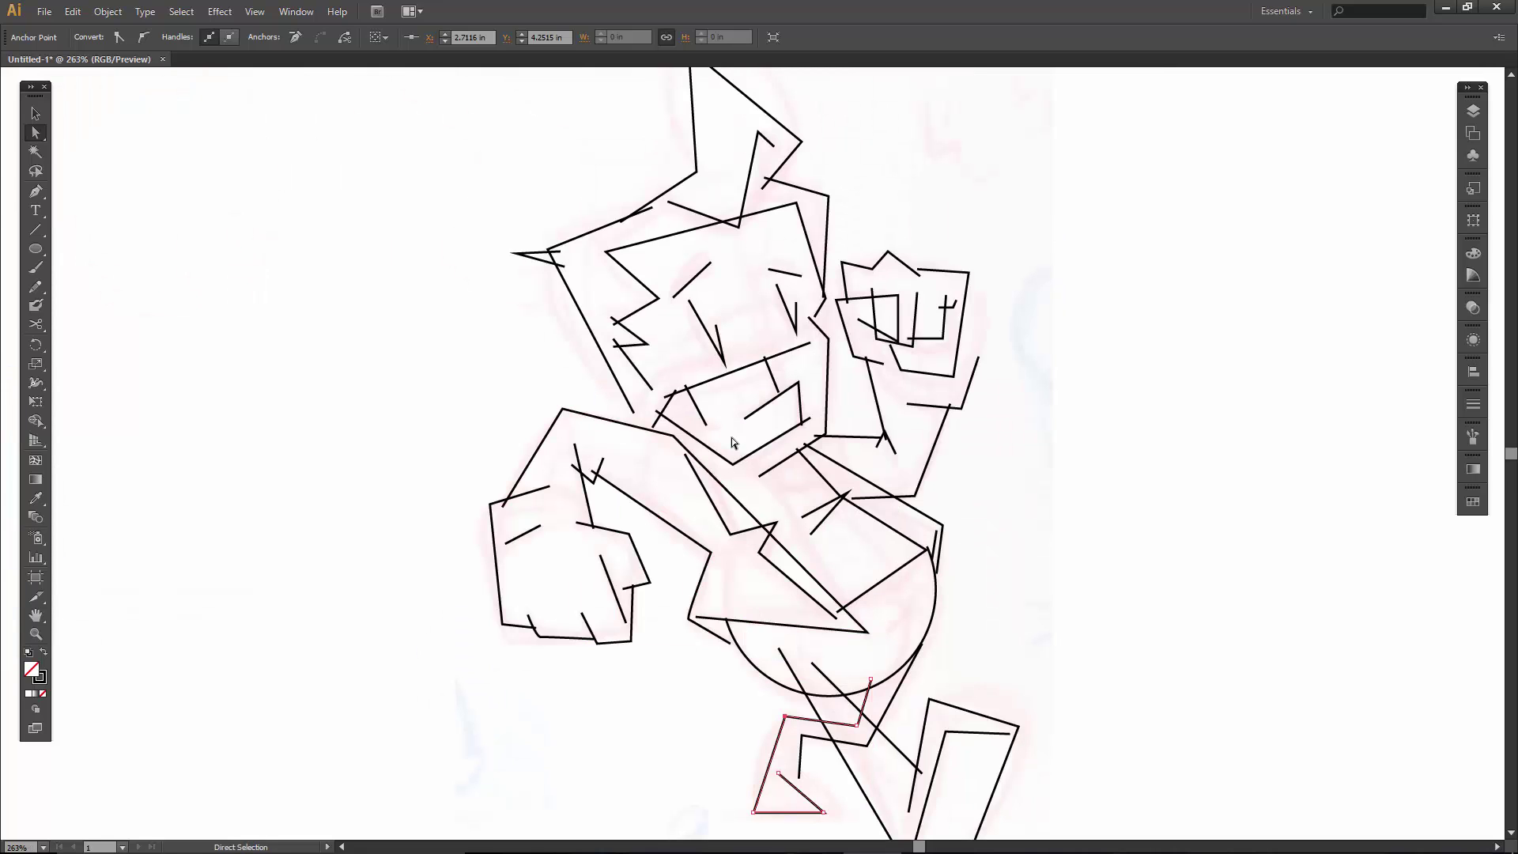
{"action": "left_click_drag", "start_coordinate": [697, 441], "coordinate": [685, 430]}
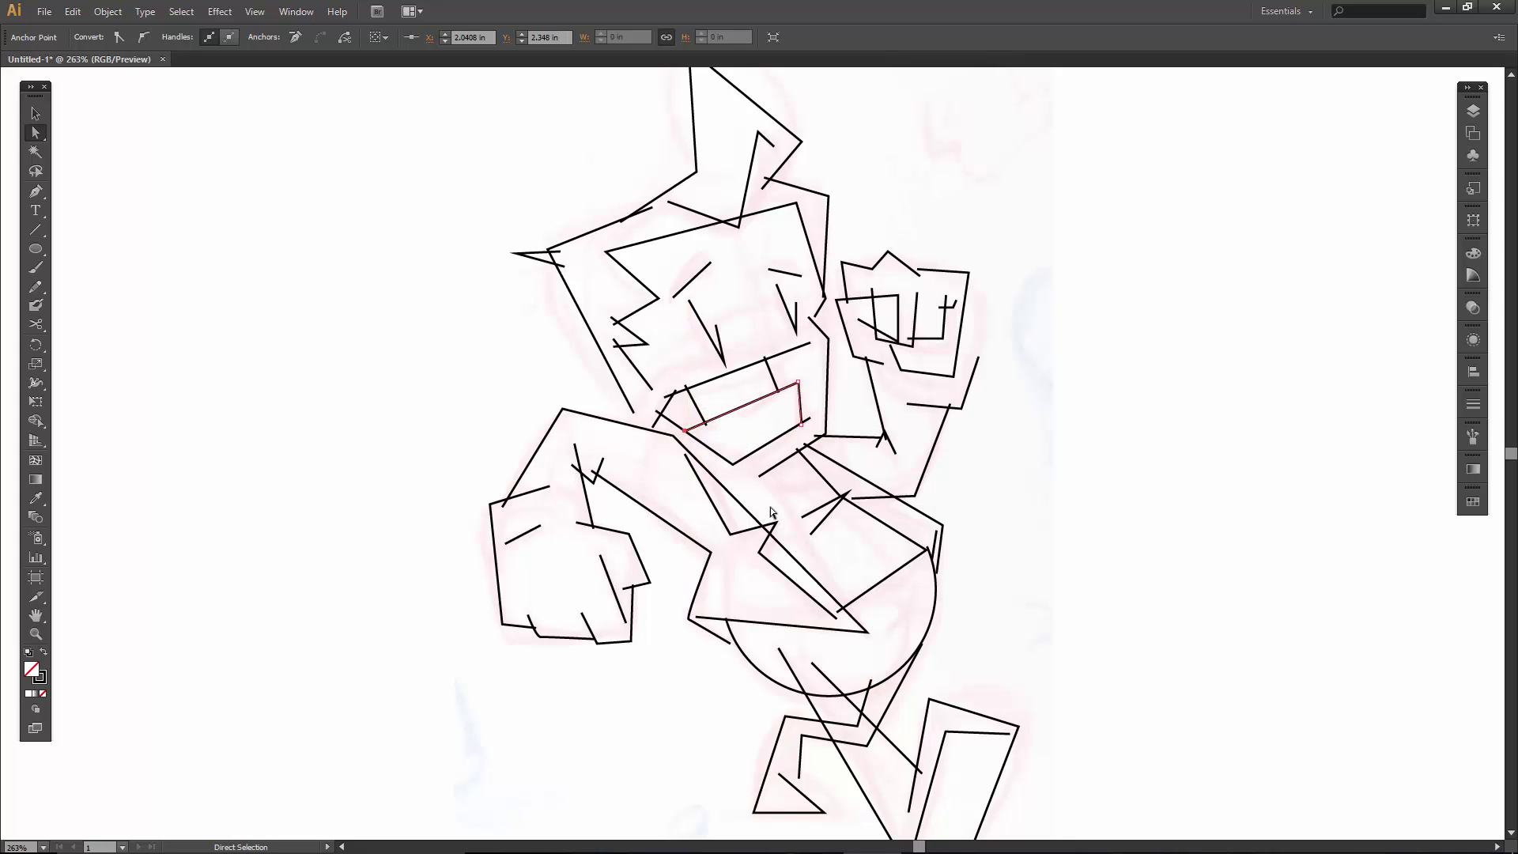
- Save the artwork as Dude.ai in Adobe Illustrator format with the default save options
{"action": "left_click", "coordinate": [44, 11]}
{"action": "left_click", "coordinate": [49, 209]}
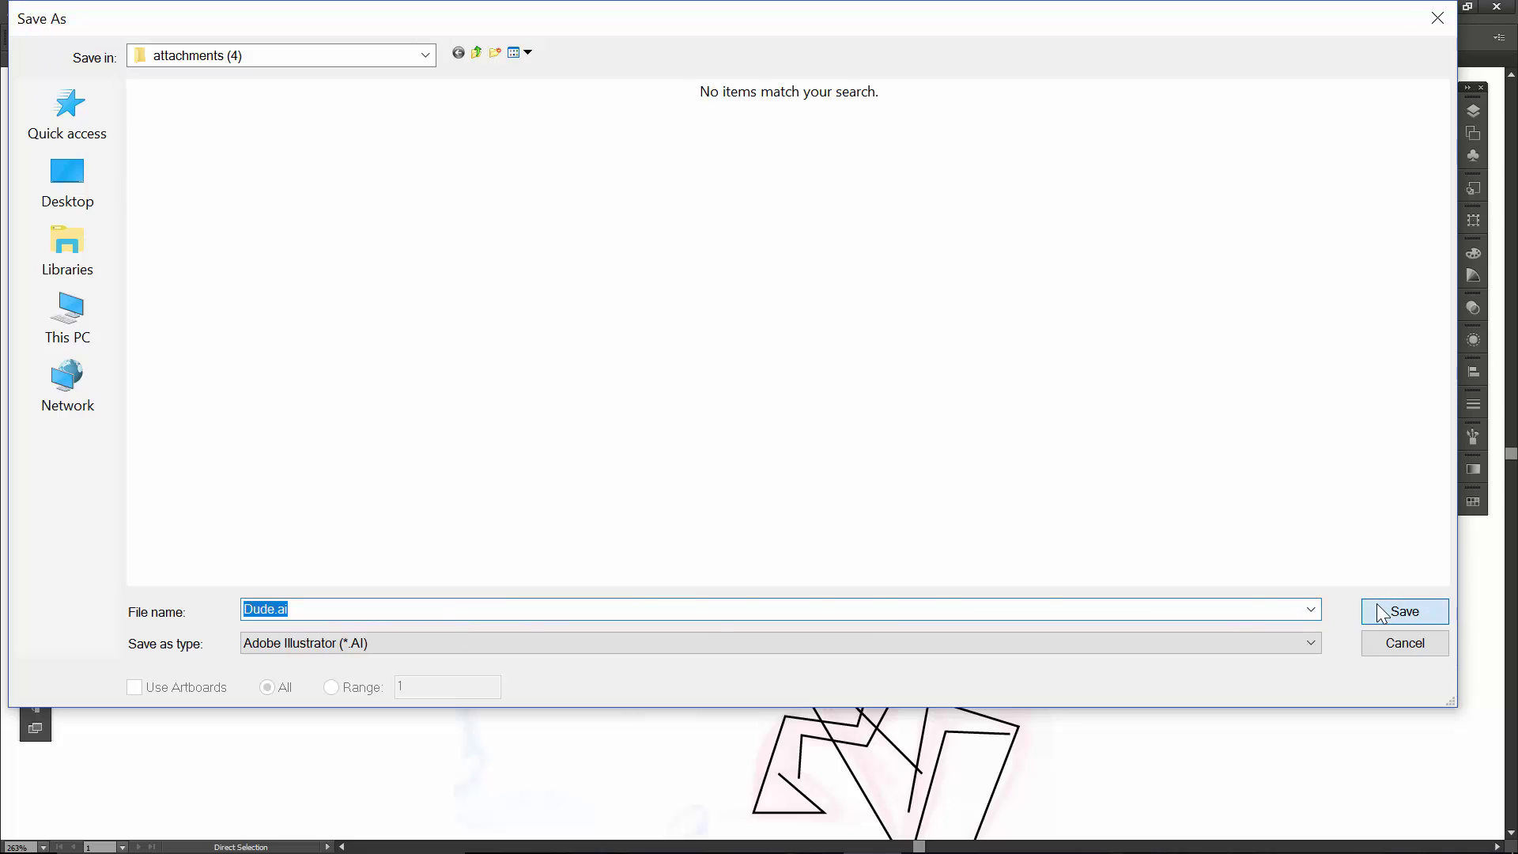
{"action": "left_click", "coordinate": [1405, 611]}
{"action": "left_click", "coordinate": [842, 635]}
- Bend the hair tuft's outer outline and the inner line at its base into curves with the Convert Anchor Point tool
{"action": "left_click_drag", "start_coordinate": [35, 192], "coordinate": [136, 241]}
{"action": "scroll", "coordinate": [770, 346], "scroll_direction": "up", "scroll_amount": 2}
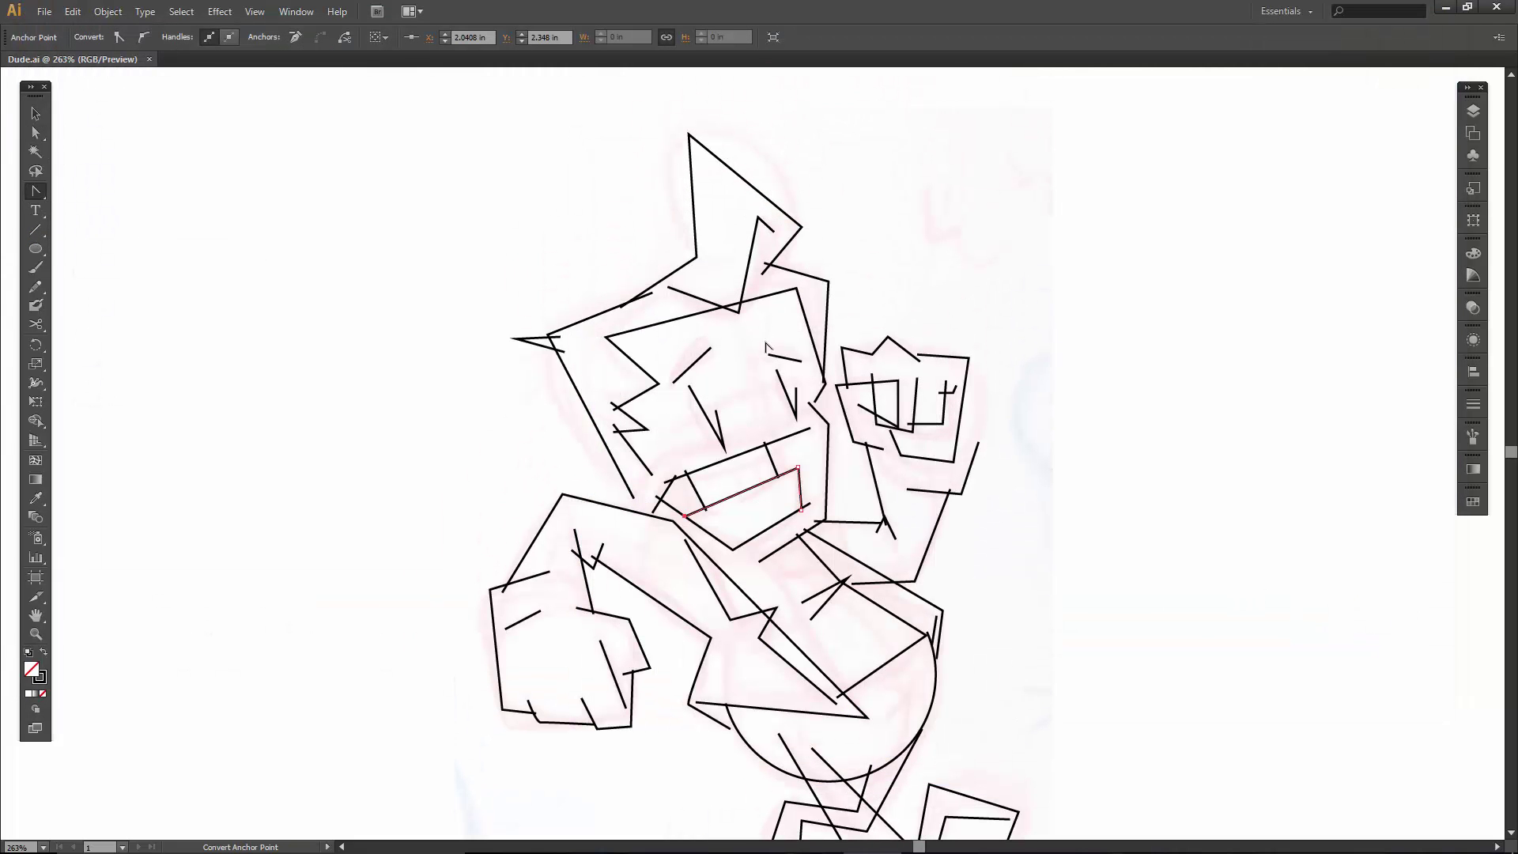
{"action": "key", "text": "ctrl+space"}
{"action": "left_click_drag", "start_coordinate": [495, 128], "coordinate": [945, 574]}
{"action": "left_click_drag", "start_coordinate": [942, 543], "coordinate": [932, 586]}
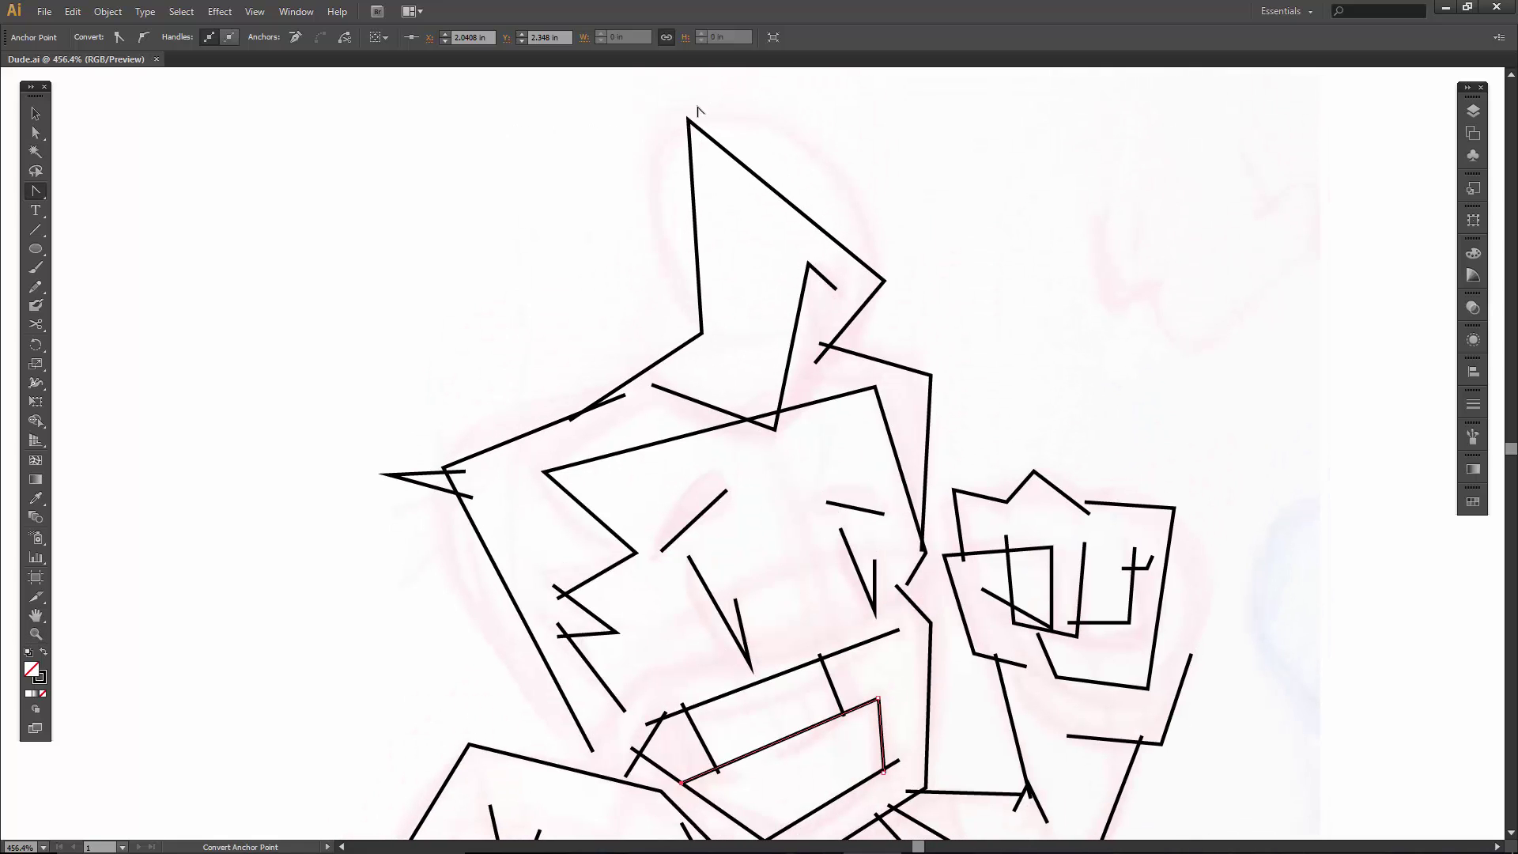
{"action": "left_click_drag", "start_coordinate": [693, 116], "coordinate": [780, 85]}
{"action": "left_click_drag", "start_coordinate": [884, 280], "coordinate": [884, 233]}
{"action": "left_click_drag", "start_coordinate": [775, 429], "coordinate": [826, 420]}
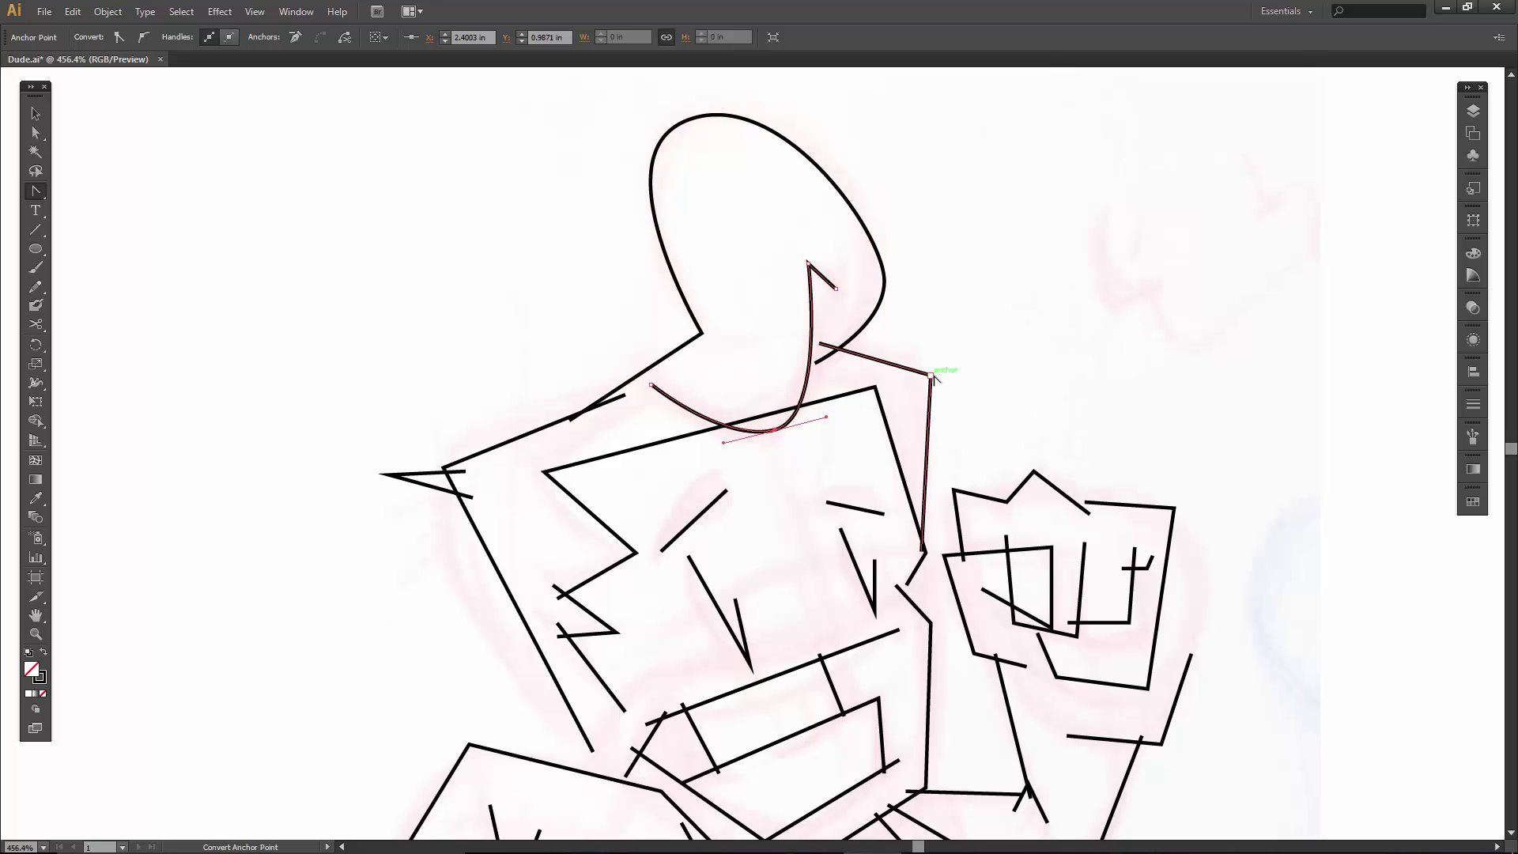
- Curve the corners of the back of the head, the hairline and the head's left side, plus both edges of the small hair spike
{"action": "left_click_drag", "start_coordinate": [930, 376], "coordinate": [912, 411]}
{"action": "left_click_drag", "start_coordinate": [544, 472], "coordinate": [539, 492]}
{"action": "left_click_drag", "start_coordinate": [544, 472], "coordinate": [560, 451]}
{"action": "left_click_drag", "start_coordinate": [443, 468], "coordinate": [408, 559]}
{"action": "left_click_drag", "start_coordinate": [465, 472], "coordinate": [422, 442]}
{"action": "mouse_move", "coordinate": [473, 497]}
{"action": "left_mouse_down"}
{"action": "mouse_move", "coordinate": [483, 519]}
{"action": "mouse_move", "coordinate": [470, 497]}
{"action": "mouse_move", "coordinate": [450, 513]}
{"action": "left_mouse_up"}
- Curve the eyebrows and the outer edges of both eyes to follow the sketch
{"action": "key", "text": "a"}
{"action": "left_click_drag", "start_coordinate": [707, 545], "coordinate": [638, 469]}
{"action": "key", "text": "shift+c"}
{"action": "left_click_drag", "start_coordinate": [656, 413], "coordinate": [787, 417]}
{"action": "left_click_drag", "start_coordinate": [619, 480], "coordinate": [619, 550]}
{"action": "left_click_drag", "start_coordinate": [771, 453], "coordinate": [769, 515]}
- Curve the mouth-corner crease and the upper mouth line, and adjust the ends of the upper mouth line
{"action": "scroll", "coordinate": [585, 538], "scroll_direction": "down", "scroll_amount": 3}
{"action": "left_click_drag", "start_coordinate": [601, 499], "coordinate": [624, 516]}
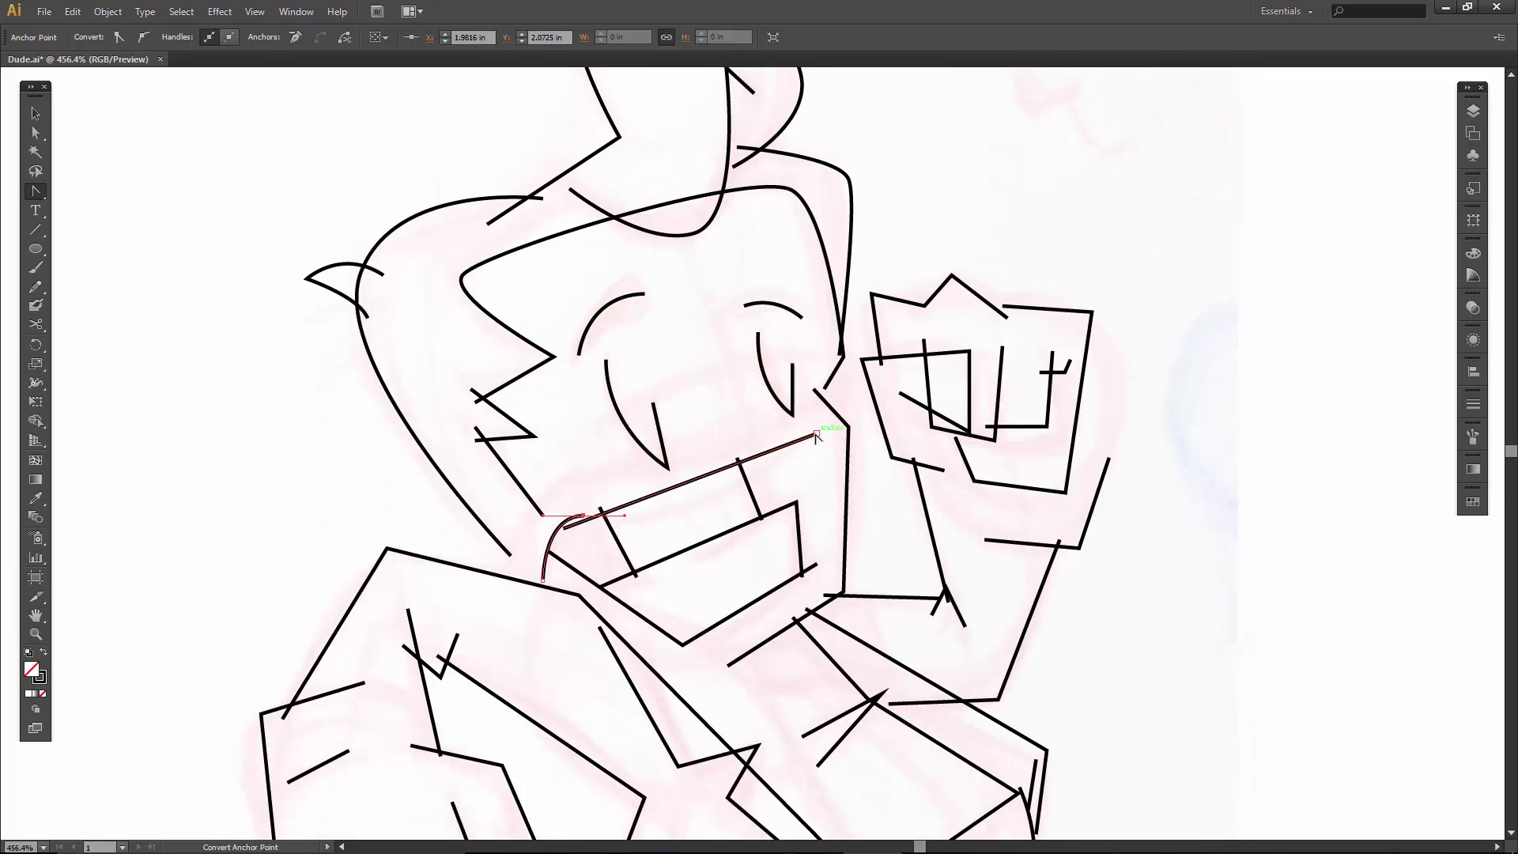
{"action": "left_click_drag", "start_coordinate": [817, 435], "coordinate": [634, 540]}
{"action": "key", "text": "minus"}
{"action": "left_click", "coordinate": [605, 514]}
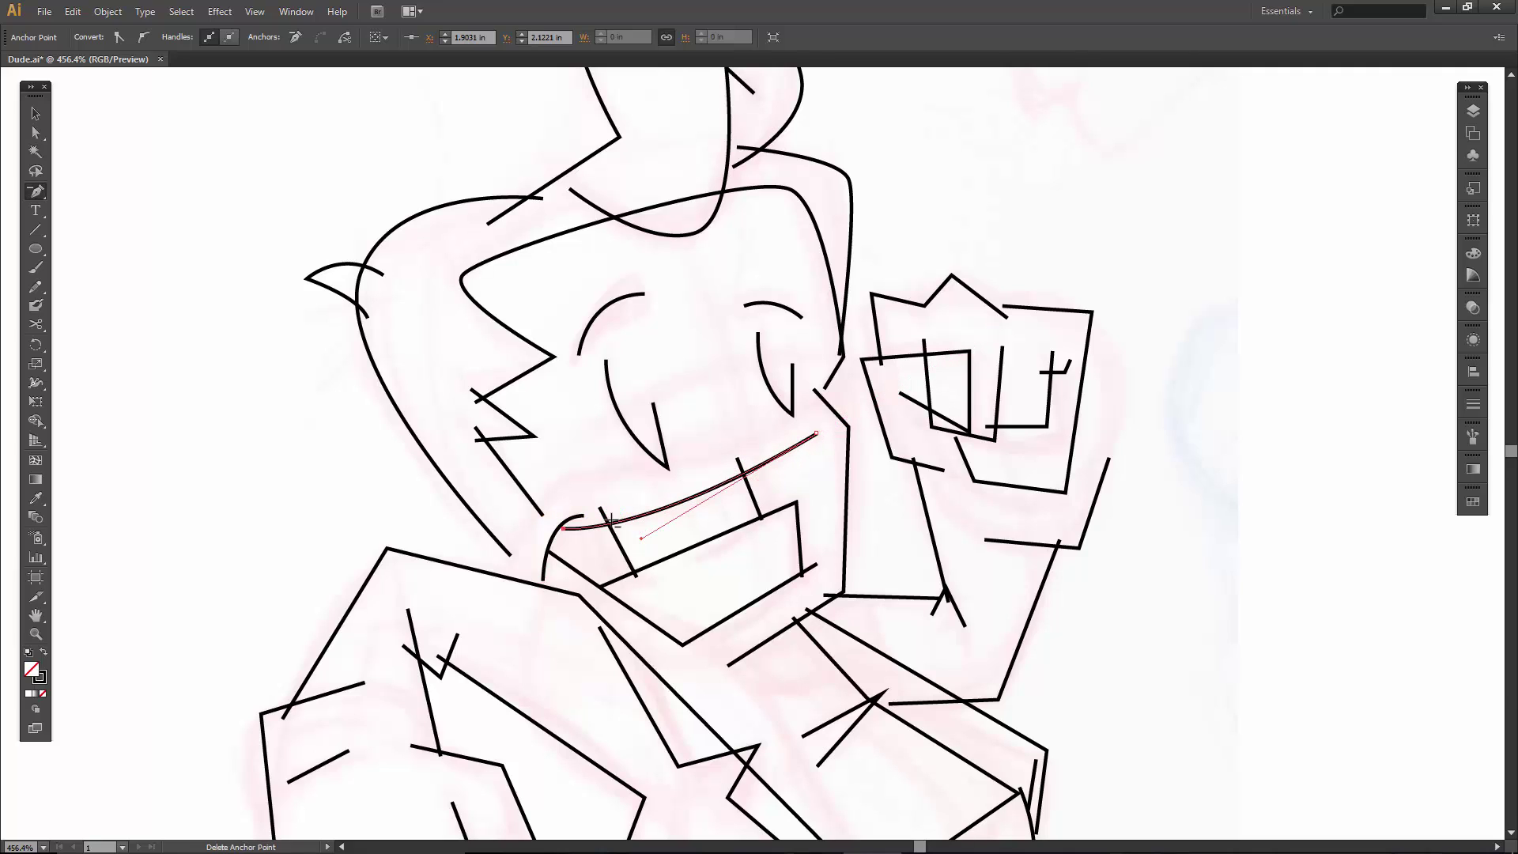
{"action": "key", "text": "a"}
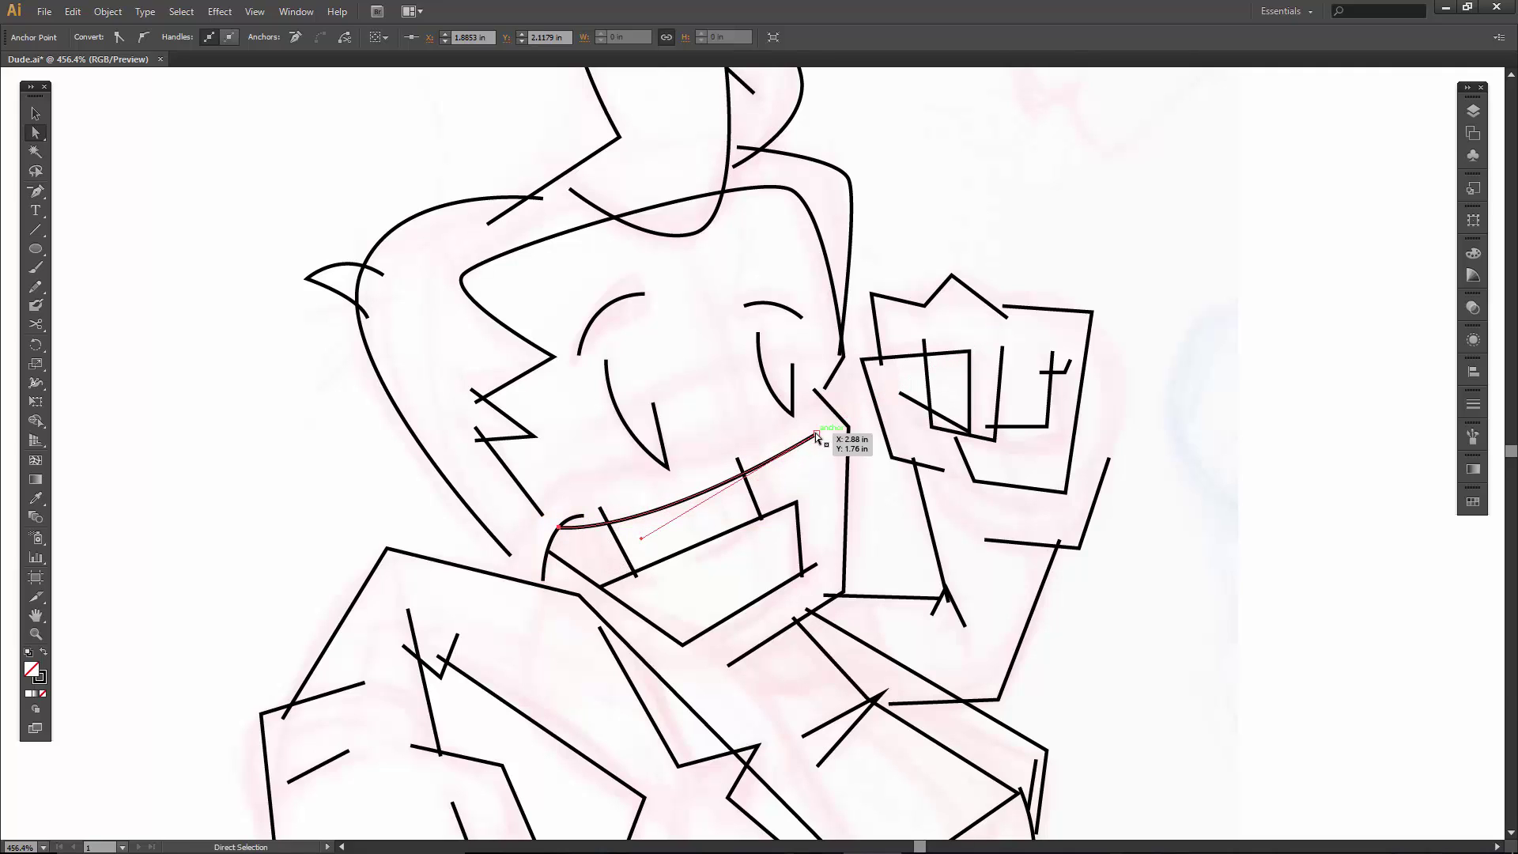
{"action": "left_click", "coordinate": [814, 433]}
- Bend the lower teeth line into a curve from its left end
{"action": "left_click", "coordinate": [691, 548]}
{"action": "key", "text": "shift+c"}
{"action": "left_click", "coordinate": [600, 587]}
{"action": "left_click_drag", "start_coordinate": [600, 586], "coordinate": [705, 566]}
{"action": "key", "text": "a"}
{"action": "left_click", "coordinate": [678, 592]}
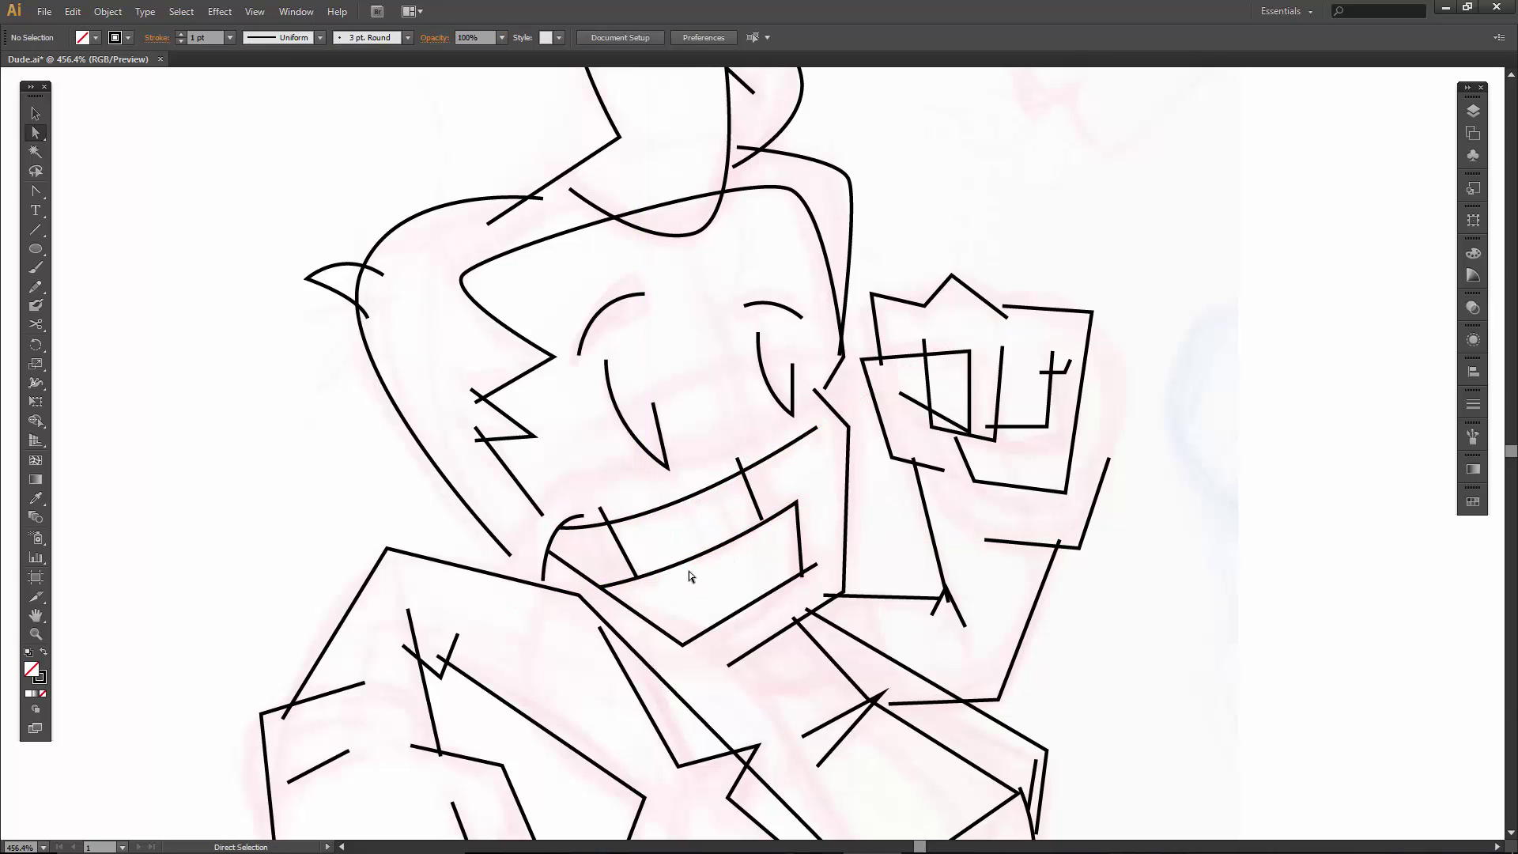
- Round the cheek, jaw and chin of the face outline, and reposition the hairline's corner point at the right temple
{"action": "left_click", "coordinate": [846, 435]}
{"action": "key", "text": "shift+c"}
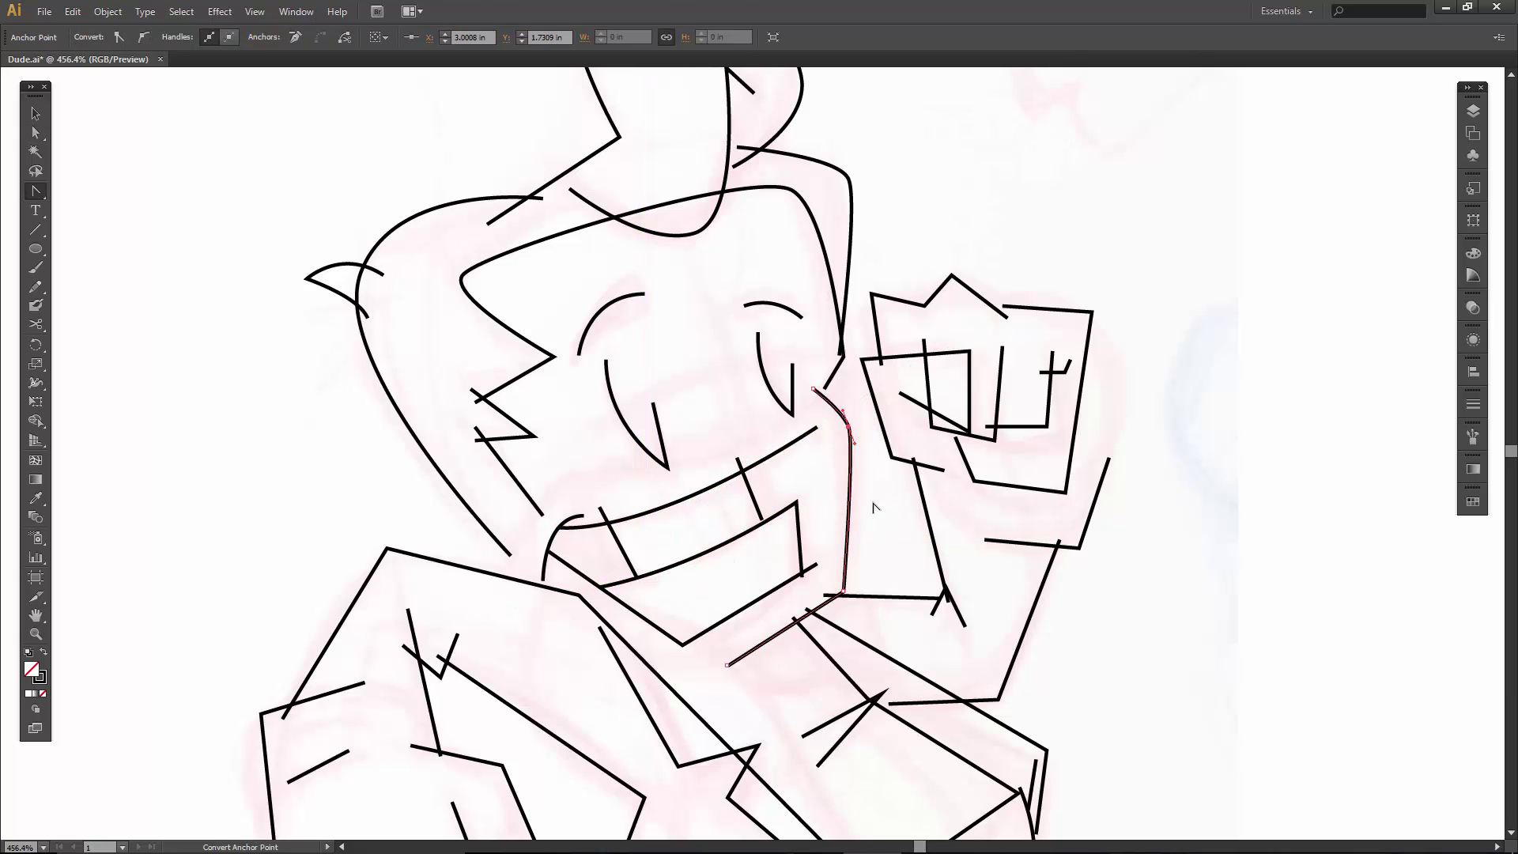
{"action": "left_click_drag", "start_coordinate": [727, 665], "coordinate": [667, 666]}
{"action": "left_click_drag", "start_coordinate": [843, 591], "coordinate": [840, 604]}
{"action": "key", "text": "a"}
{"action": "left_click", "coordinate": [844, 370]}
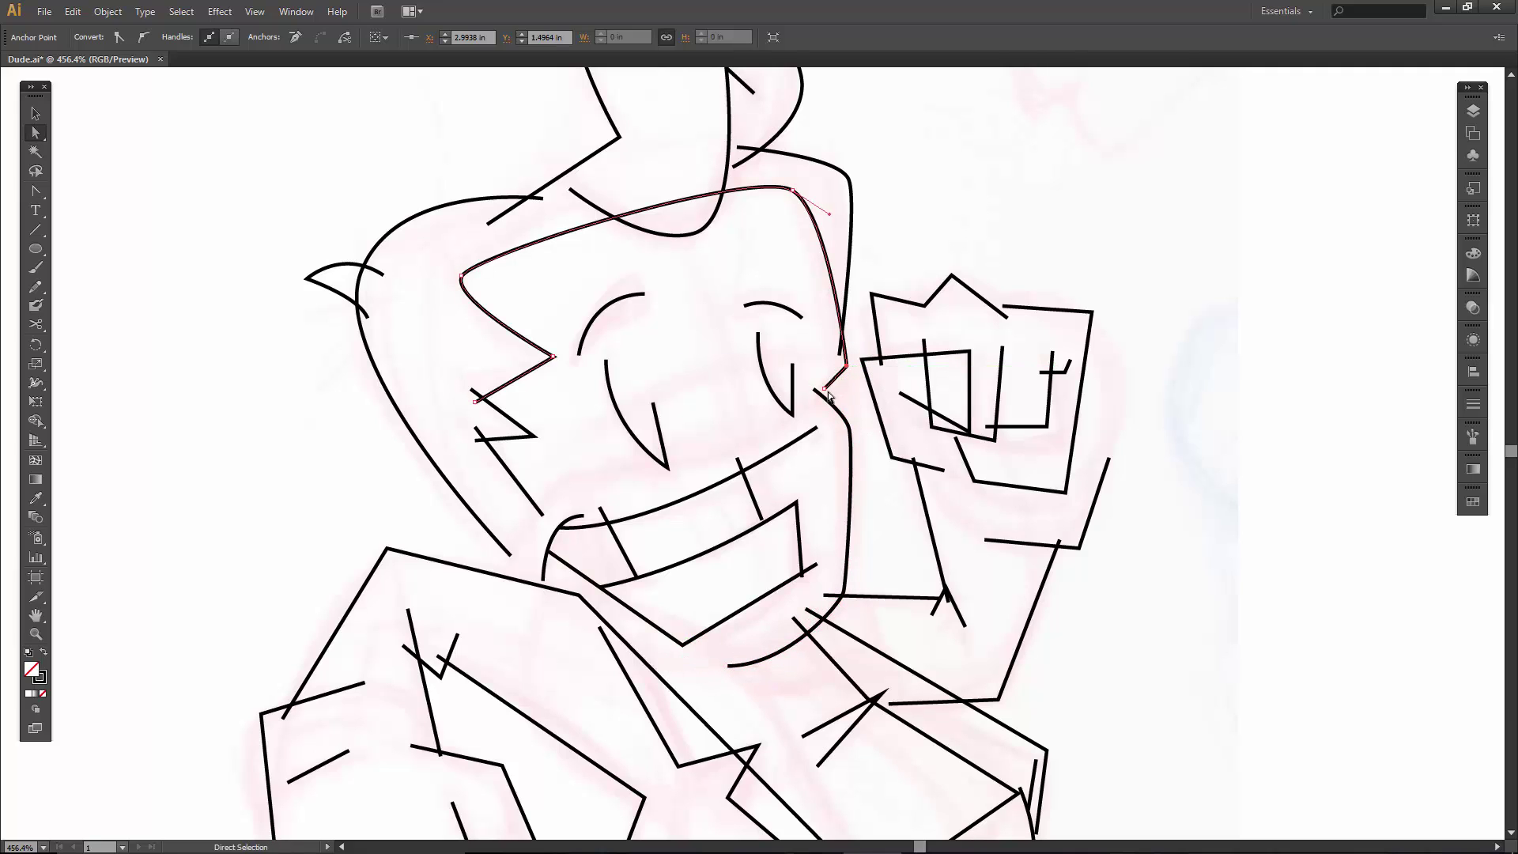
- Close the sideburn with a straight Pen line joining the lower ends of the head outline and the inner hairline
{"action": "key", "text": "p"}
{"action": "left_click", "coordinate": [510, 556]}
{"action": "left_click", "coordinate": [543, 515]}
- Round the corners of the raised fist's thumb outline into a smooth loop
{"action": "left_click_drag", "start_coordinate": [877, 525], "coordinate": [783, 531]}
{"action": "key", "text": "shift+c"}
{"action": "left_click_drag", "start_coordinate": [767, 365], "coordinate": [764, 379]}
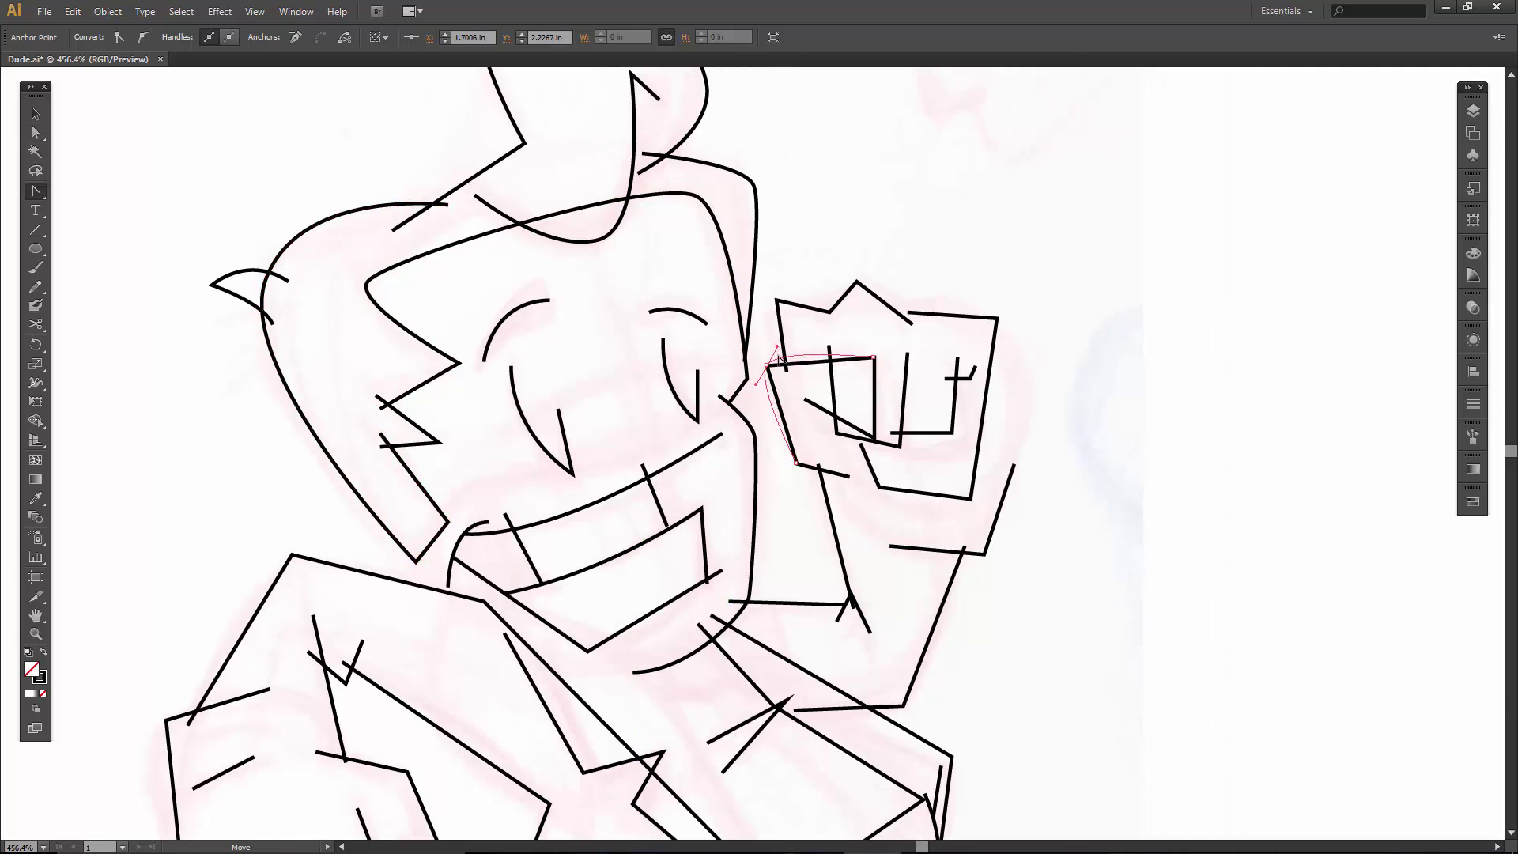
{"action": "mouse_move", "coordinate": [796, 463]}
{"action": "left_mouse_down"}
{"action": "mouse_move", "coordinate": [810, 473]}
{"action": "mouse_move", "coordinate": [782, 446]}
{"action": "left_mouse_up"}
{"action": "left_click_drag", "start_coordinate": [874, 358], "coordinate": [886, 372]}
{"action": "mouse_move", "coordinate": [873, 438]}
{"action": "left_mouse_down"}
{"action": "mouse_move", "coordinate": [847, 457]}
{"action": "mouse_move", "coordinate": [869, 425]}
{"action": "left_mouse_up"}
- Curve the raised fist's knuckles, back of the hand and lower edge, along with the inner finger line
{"action": "key", "text": "a"}
{"action": "key", "text": "shift+c"}
{"action": "left_click_drag", "start_coordinate": [776, 300], "coordinate": [793, 294]}
{"action": "left_click_drag", "start_coordinate": [857, 281], "coordinate": [885, 280]}
{"action": "left_click_drag", "start_coordinate": [998, 317], "coordinate": [1073, 385]}
{"action": "left_click_drag", "start_coordinate": [970, 499], "coordinate": [926, 512]}
{"action": "left_click_drag", "start_coordinate": [899, 446], "coordinate": [967, 425]}
- Curve the raised arm's cuff corner, adjust the cuff's upper end, and round the elbow
{"action": "left_click_drag", "start_coordinate": [985, 554], "coordinate": [1014, 537]}
{"action": "key", "text": "a"}
{"action": "left_click_drag", "start_coordinate": [1014, 464], "coordinate": [1014, 456]}
{"action": "left_click_drag", "start_coordinate": [974, 577], "coordinate": [961, 462]}
{"action": "key", "text": "shift+c"}
{"action": "left_click_drag", "start_coordinate": [891, 592], "coordinate": [919, 578]}
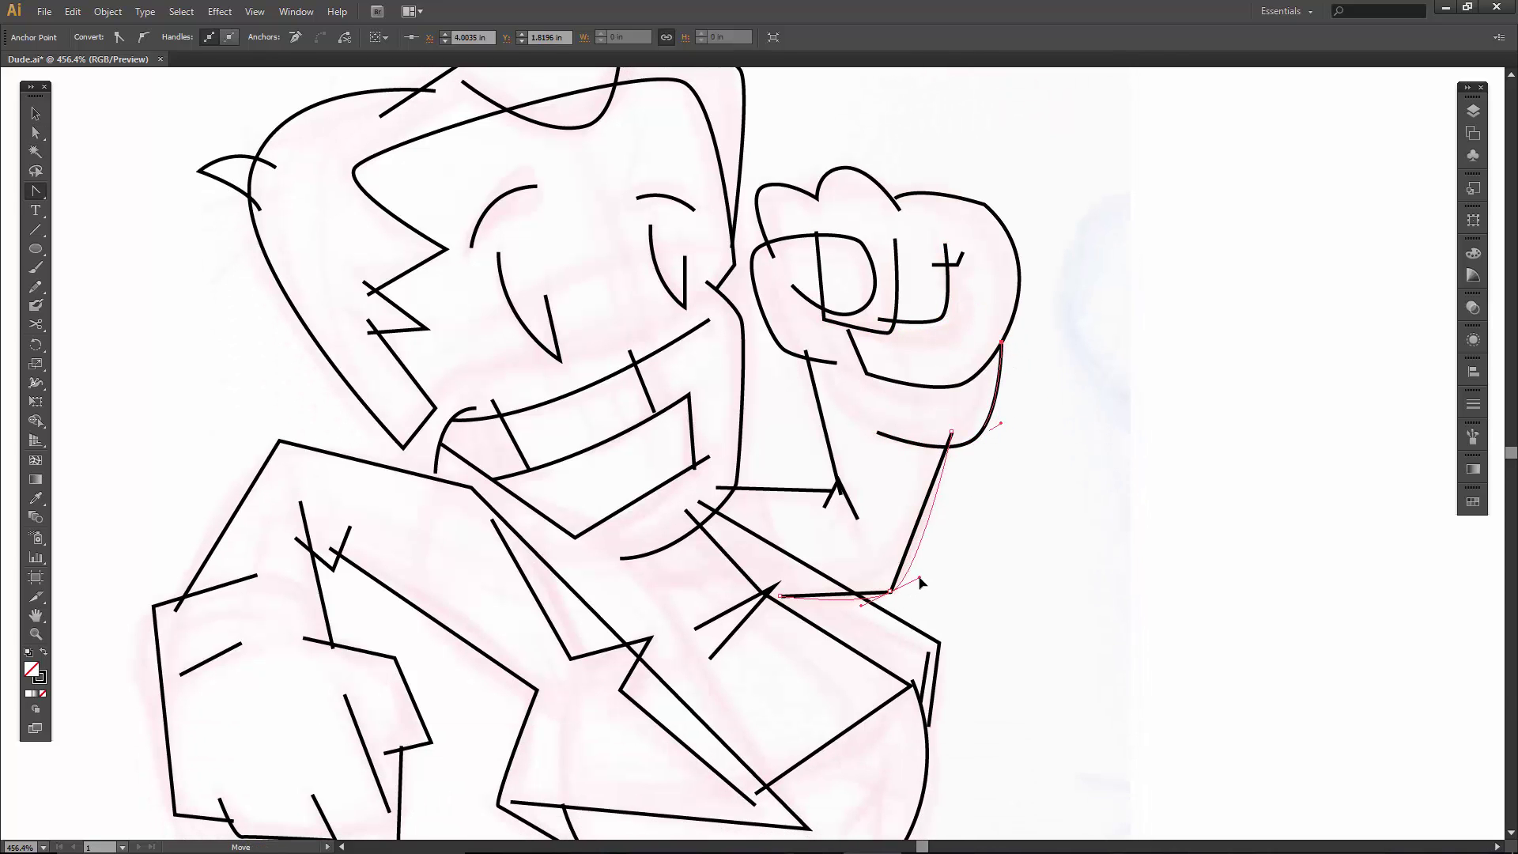
- Round the peak of the inner-elbow wrinkle and curve the upper arm line beside the jaw
{"action": "left_click", "coordinate": [838, 482], "text": "ctrl"}
{"action": "left_click_drag", "start_coordinate": [847, 477], "coordinate": [850, 477]}
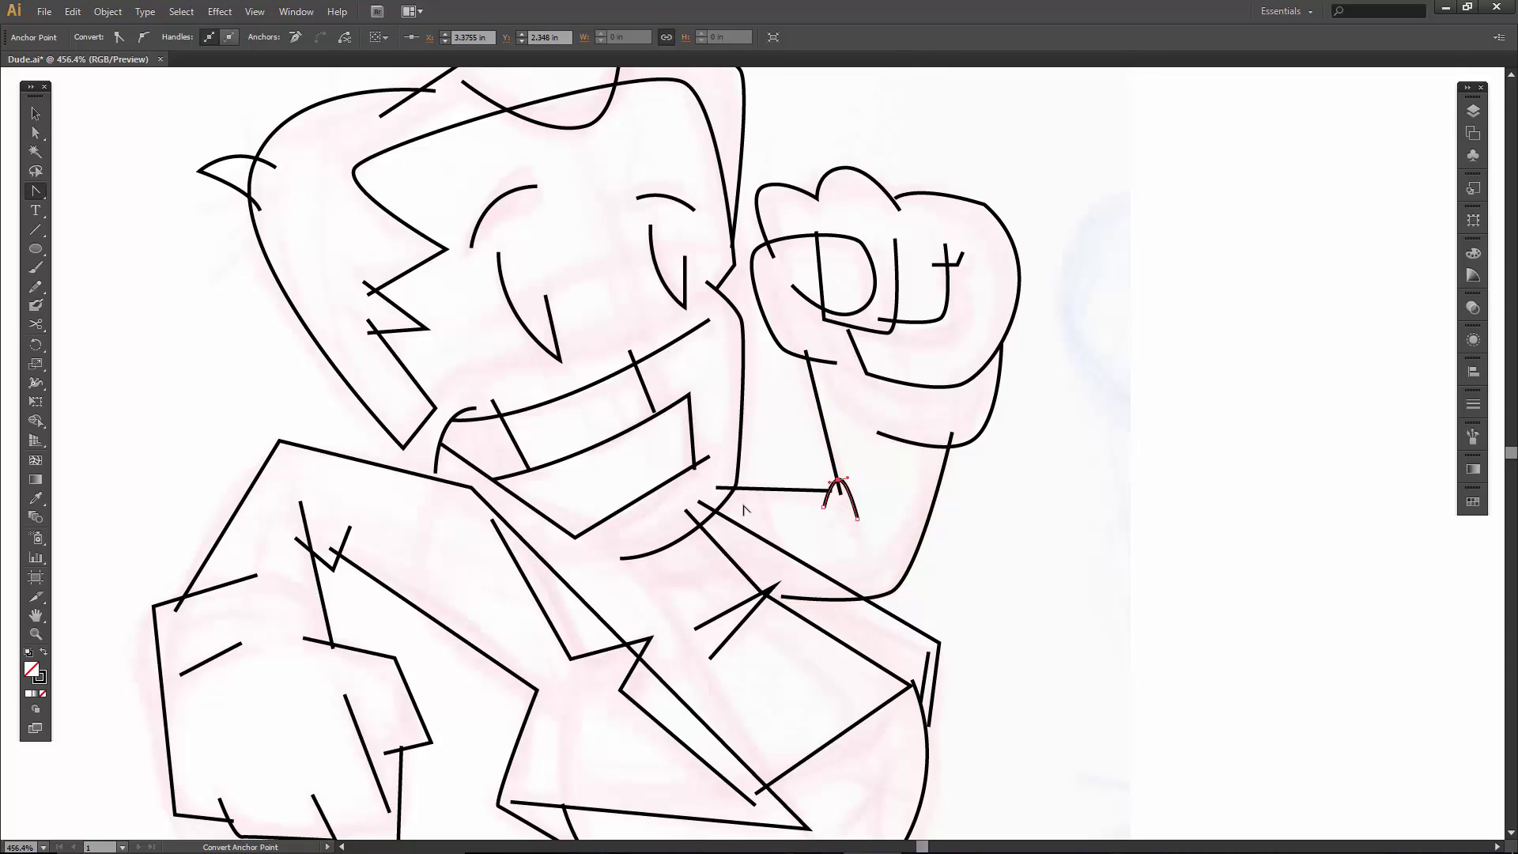
{"action": "left_click_drag", "start_coordinate": [716, 488], "coordinate": [760, 503]}
- Curve the right shoulder corner, the chest outline and the collar point of the torso
{"action": "left_click_drag", "start_coordinate": [945, 650], "coordinate": [942, 508]}
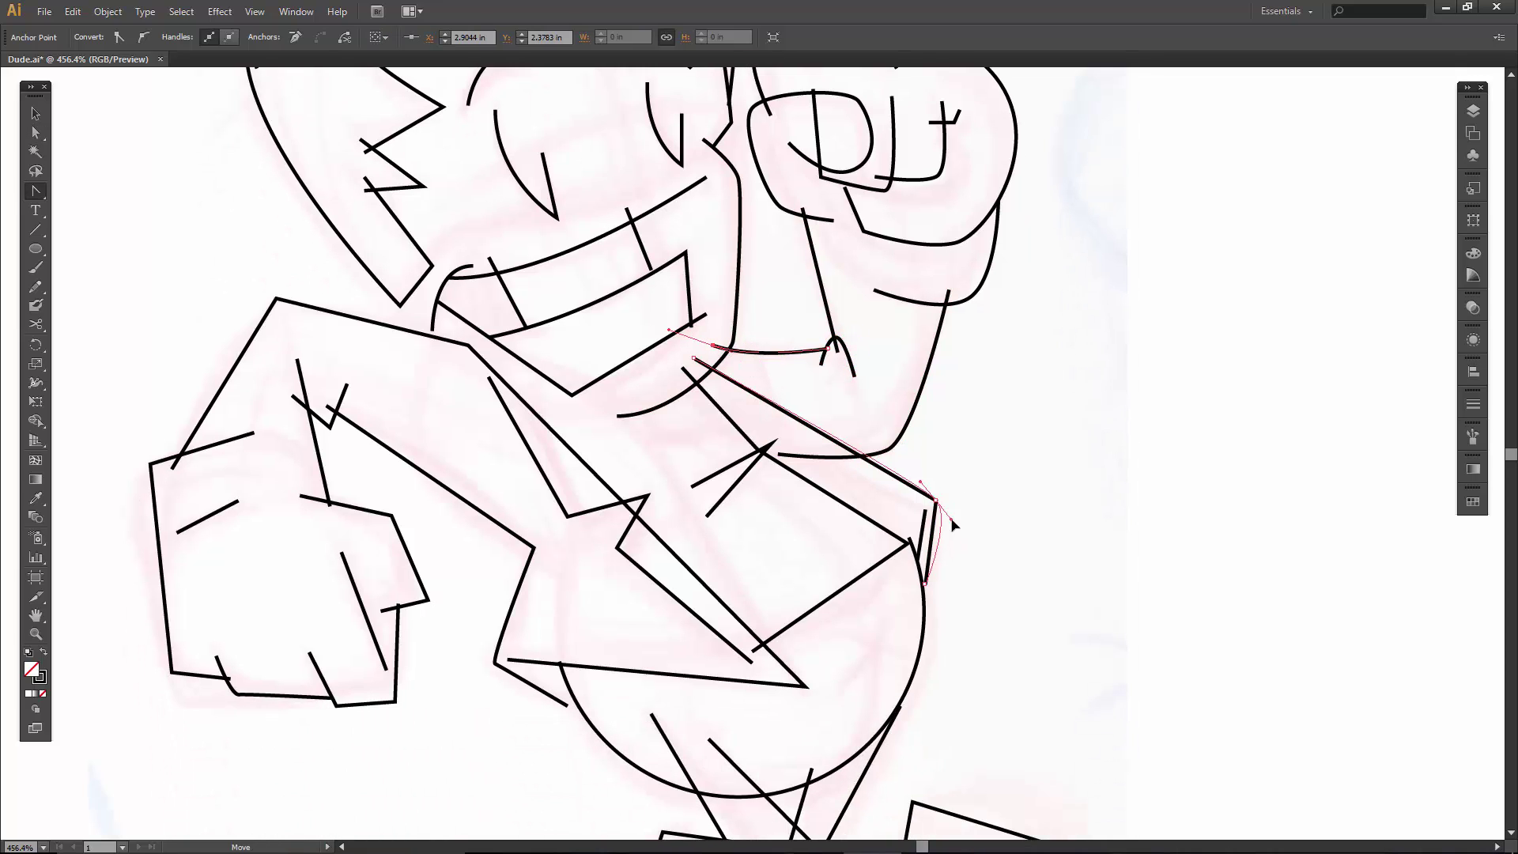
{"action": "left_click", "coordinate": [842, 471], "text": "ctrl"}
{"action": "left_click_drag", "start_coordinate": [861, 559], "coordinate": [947, 570]}
{"action": "left_click_drag", "start_coordinate": [917, 447], "coordinate": [893, 432]}
{"action": "key", "text": "shift+c"}
{"action": "left_click_drag", "start_coordinate": [795, 415], "coordinate": [803, 425]}
- Bend the jacket's long shoulder-to-waist edge and its lower hem line into smooth curves
{"action": "key", "text": "a"}
{"action": "left_click_drag", "start_coordinate": [717, 458], "coordinate": [728, 441]}
{"action": "key", "text": "shift+c"}
{"action": "left_click_drag", "start_coordinate": [492, 316], "coordinate": [520, 346]}
{"action": "key", "text": "a"}
{"action": "left_click", "coordinate": [514, 349]}
{"action": "key", "text": "shift+c"}
{"action": "left_click_drag", "start_coordinate": [532, 630], "coordinate": [652, 598]}
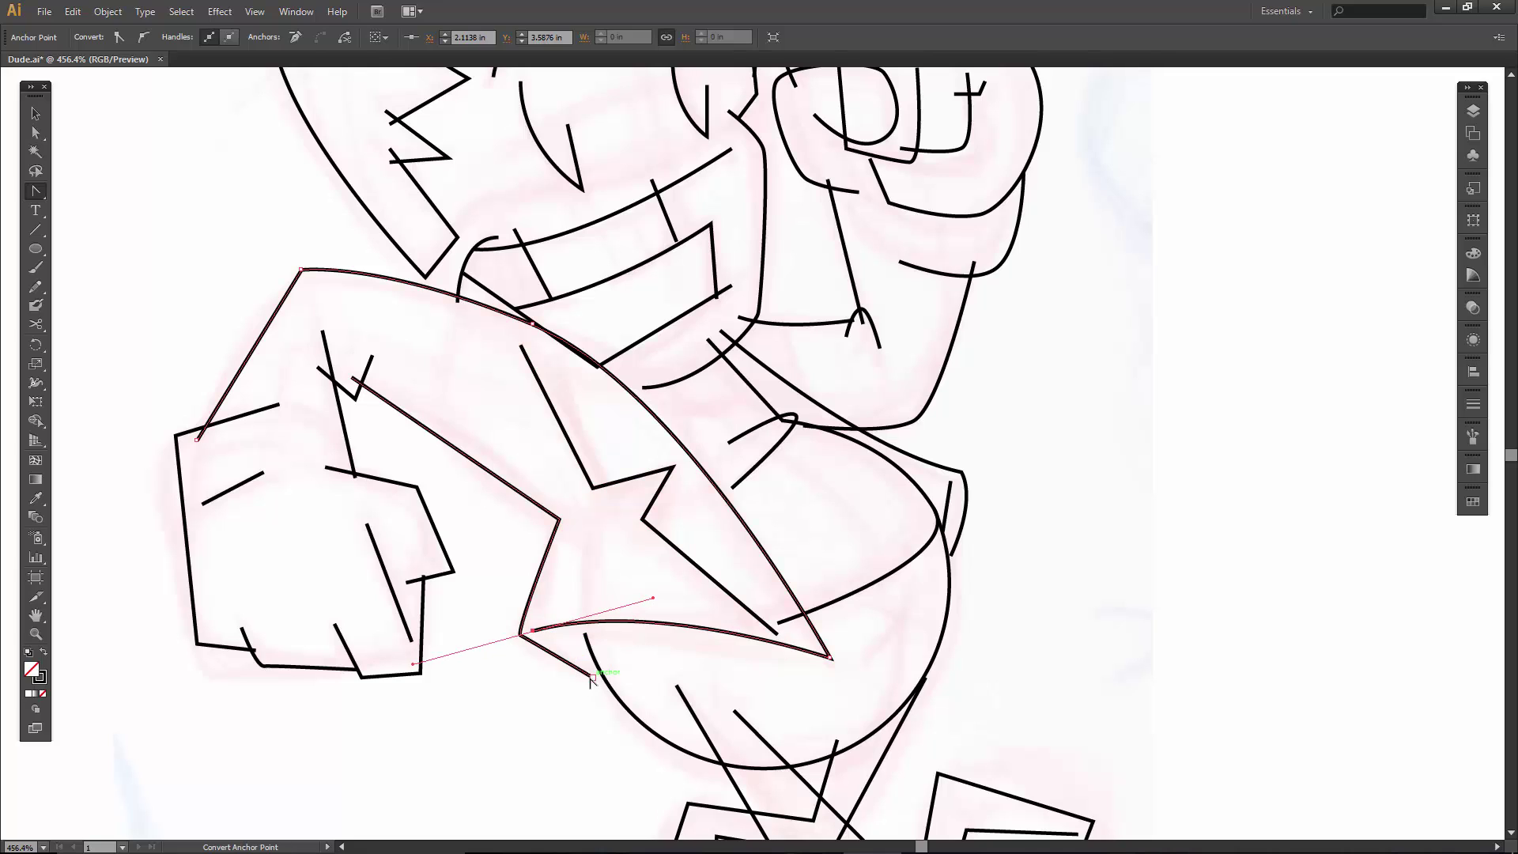
- Curve the lowered arm's inner and outer edges, and round the outer corners of the lowered fist
{"action": "mouse_move", "coordinate": [352, 378]}
{"action": "left_mouse_down"}
{"action": "mouse_move", "coordinate": [474, 404]}
{"action": "mouse_move", "coordinate": [495, 427]}
{"action": "mouse_move", "coordinate": [371, 393]}
{"action": "left_mouse_up"}
{"action": "left_click_drag", "start_coordinate": [197, 440], "coordinate": [161, 475]}
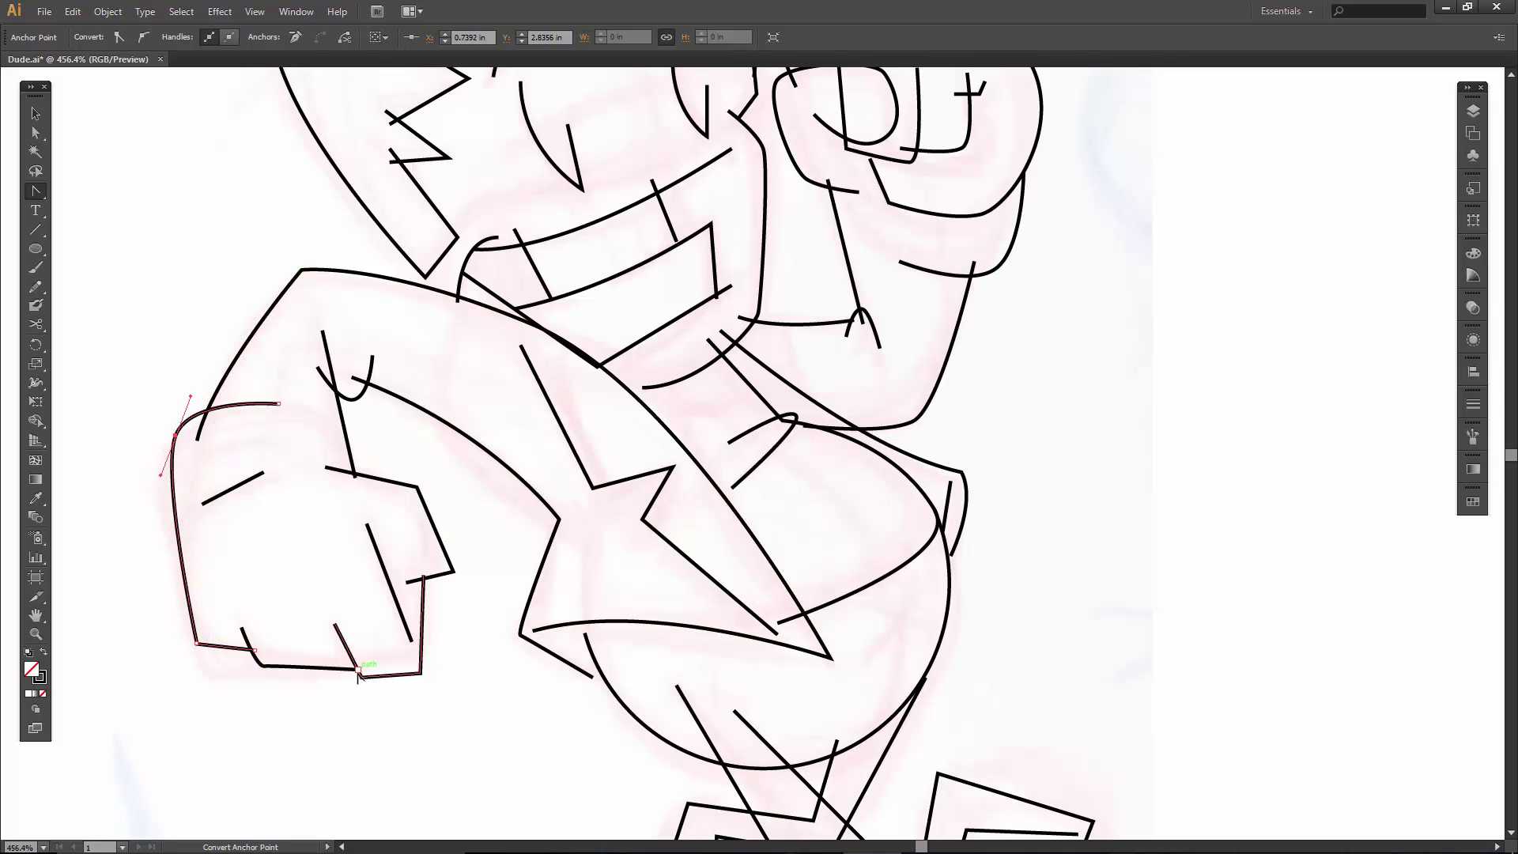
{"action": "left_click_drag", "start_coordinate": [196, 643], "coordinate": [209, 660]}
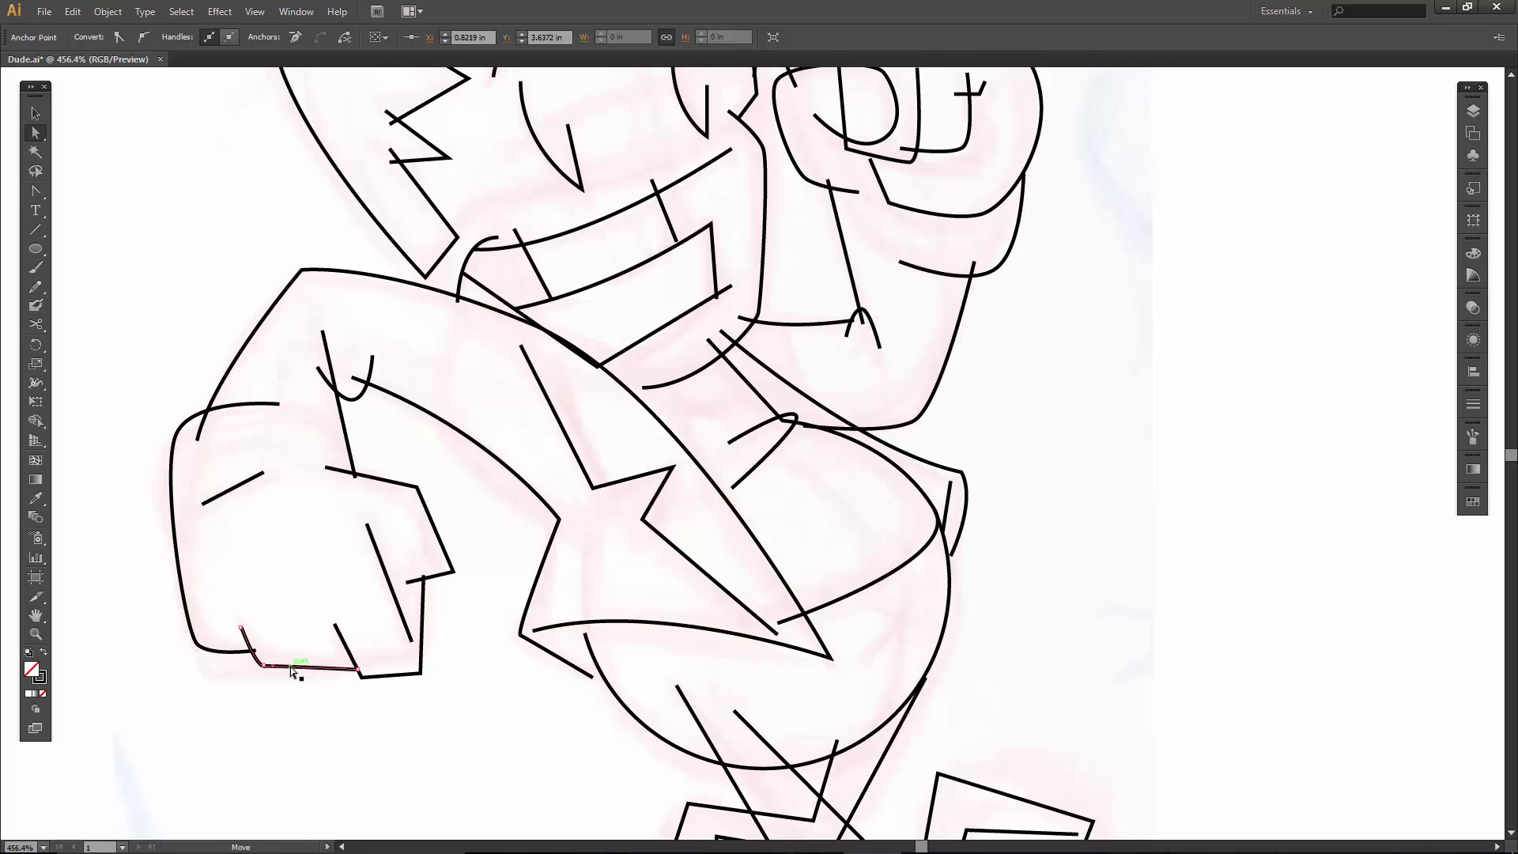
- Round the lowered fist's fingertips, and curve the thumb outline and the finger line beneath it
{"action": "left_click", "coordinate": [359, 671]}
{"action": "left_click_drag", "start_coordinate": [358, 670], "coordinate": [392, 649]}
{"action": "left_click_drag", "start_coordinate": [420, 673], "coordinate": [443, 659]}
{"action": "left_click_drag", "start_coordinate": [366, 524], "coordinate": [382, 600]}
{"action": "left_click", "coordinate": [453, 569]}
- Round the upper corners of the upturned right foot's outer outline and inner sole path
{"action": "key", "text": "a"}
{"action": "scroll", "coordinate": [468, 516], "scroll_direction": "down", "scroll_amount": 5}
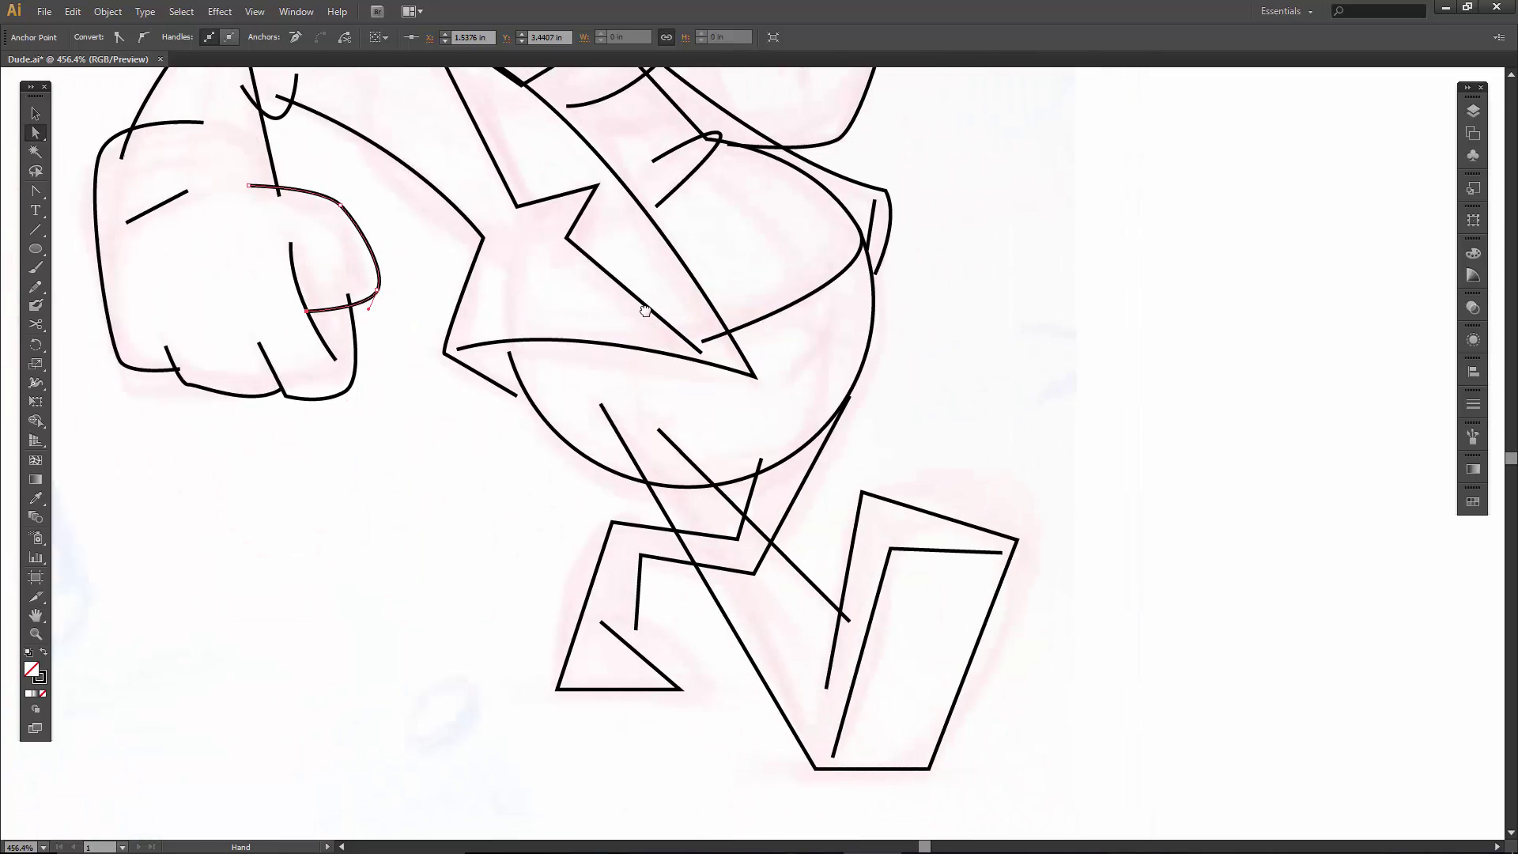
{"action": "key", "text": "shift+c"}
{"action": "left_click_drag", "start_coordinate": [902, 509], "coordinate": [879, 521]}
{"action": "left_click_drag", "start_coordinate": [1058, 556], "coordinate": [1036, 533]}
{"action": "left_click_drag", "start_coordinate": [931, 565], "coordinate": [955, 532]}
- Curve the left foot's heel and toe cap, and reshape the heel's upper corner where it meets the leg
{"action": "left_click_drag", "start_coordinate": [653, 538], "coordinate": [624, 562]}
{"action": "left_click_drag", "start_coordinate": [642, 637], "coordinate": [556, 624]}
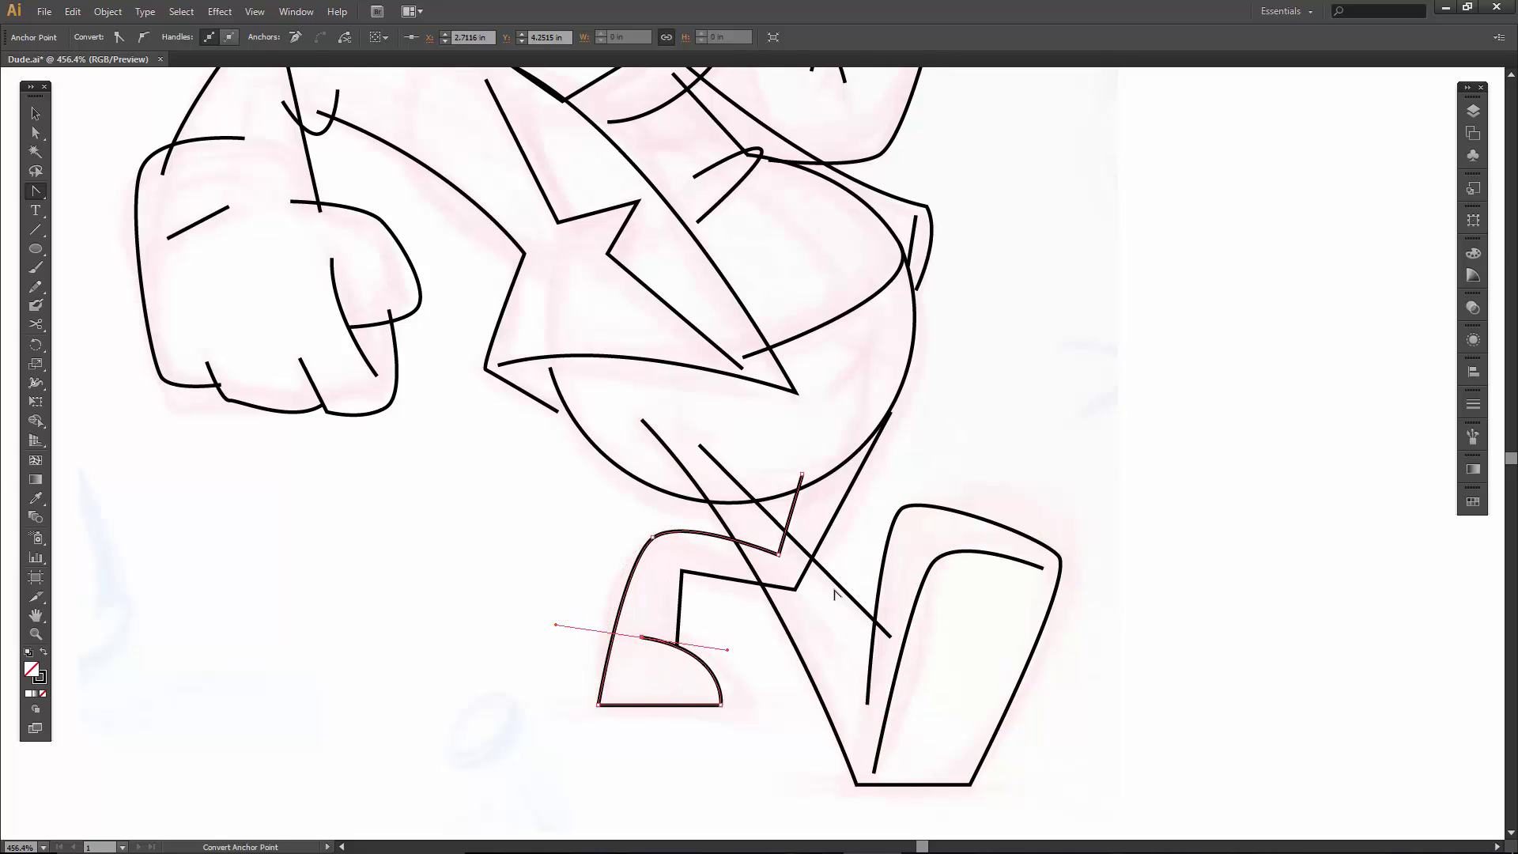
{"action": "left_click", "coordinate": [653, 539], "text": "ctrl"}
{"action": "left_click_drag", "start_coordinate": [702, 549], "coordinate": [663, 551]}
- Nudge the rear leg's lower ankle corner down four times, and the left foot's two sole corners and toe-cap end up twice
{"action": "left_click", "coordinate": [682, 571], "text": "ctrl"}
{"action": "key", "text": "Down"}
{"action": "key", "text": "Down"}
{"action": "key", "text": "Down"}
{"action": "key", "text": "Down"}
{"action": "left_click", "coordinate": [720, 705]}
{"action": "left_click", "coordinate": [599, 704], "text": "shift"}
{"action": "left_click", "coordinate": [641, 637], "text": "shift"}
{"action": "key", "text": "Up"}
{"action": "key", "text": "Up"}
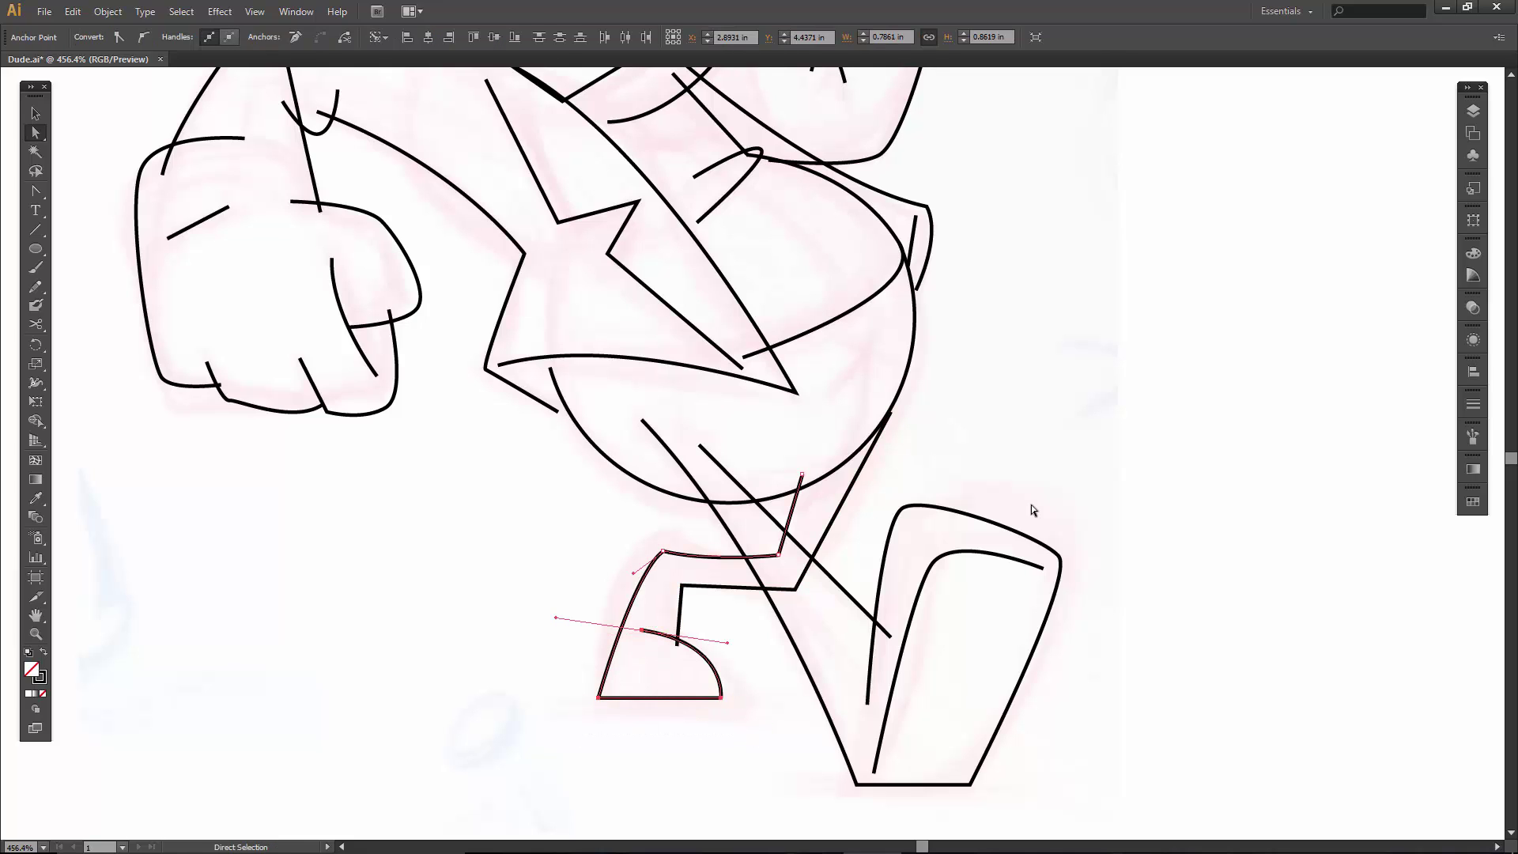
- Reshape the chest outline's lower curve by adjusting its right corner point and direction handles
{"action": "left_click", "coordinate": [755, 353]}
{"action": "left_click_drag", "start_coordinate": [917, 305], "coordinate": [925, 330]}
{"action": "mouse_move", "coordinate": [900, 243]}
{"action": "left_mouse_down"}
{"action": "mouse_move", "coordinate": [884, 243]}
{"action": "mouse_move", "coordinate": [900, 244]}
{"action": "left_mouse_up"}
{"action": "left_click_drag", "start_coordinate": [924, 331], "coordinate": [911, 349]}
{"action": "key", "text": "shift+c"}
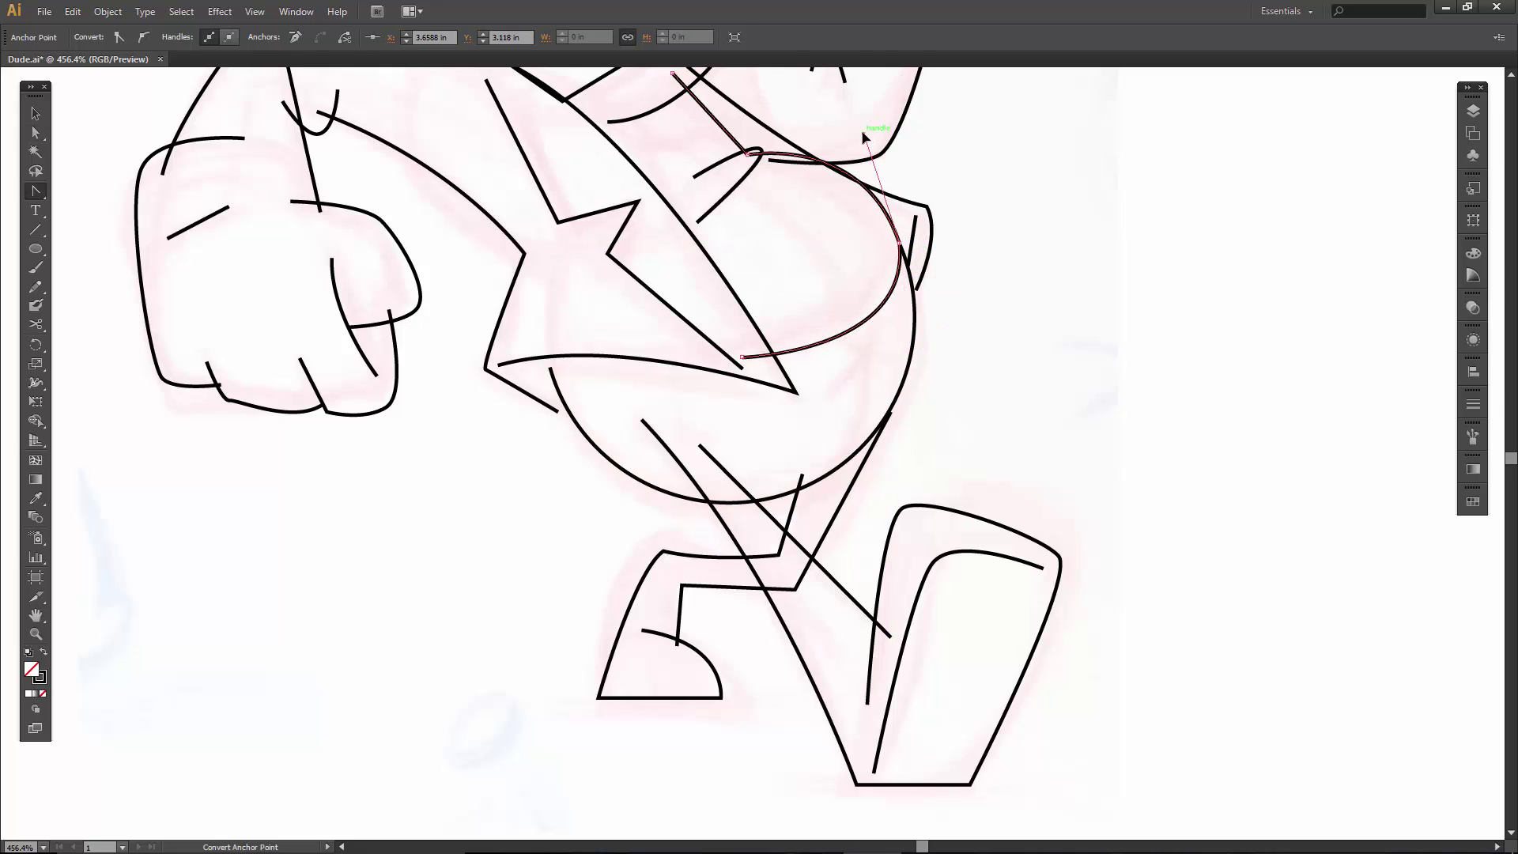